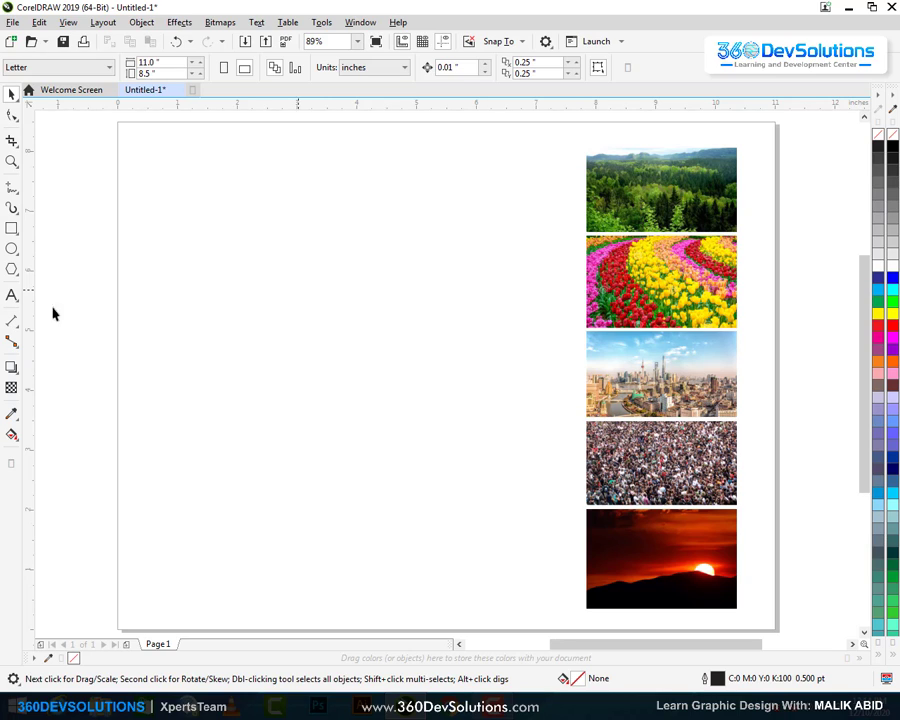
- Add the artistic text FOREST on the empty area of the page and enlarge it to about 59 pt
{"action": "left_click", "coordinate": [12, 295]}
{"action": "left_click", "coordinate": [239, 314]}
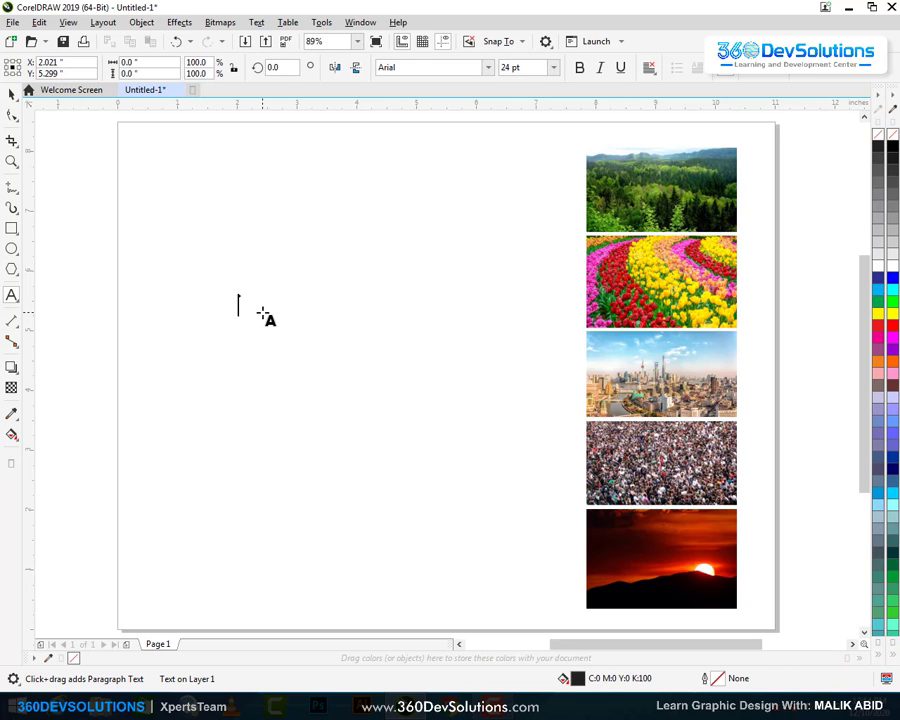
{"action": "type", "text": "FOREST"}
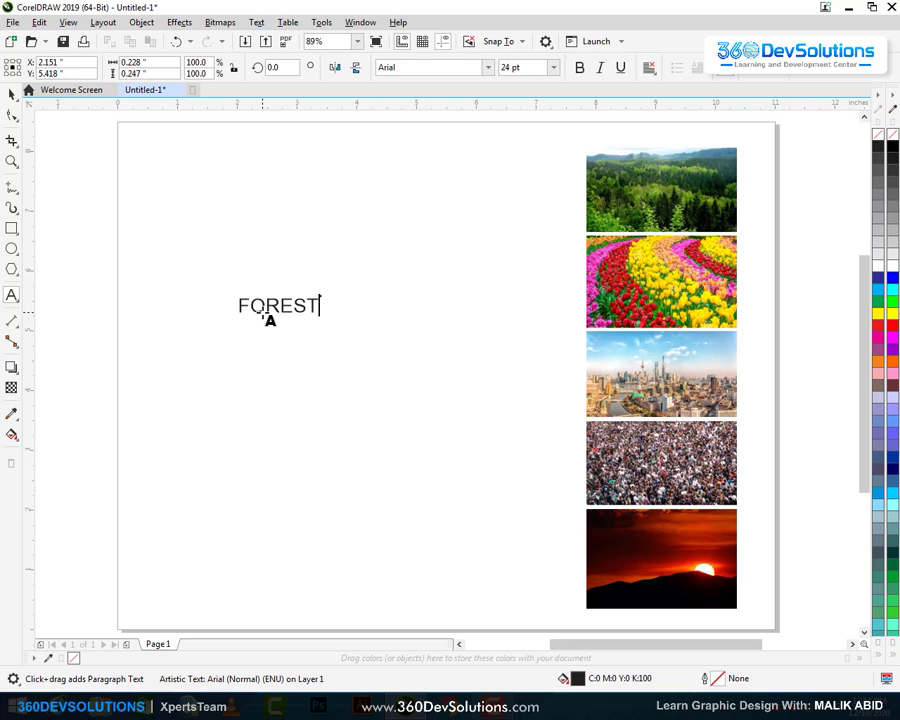
{"action": "left_click", "coordinate": [12, 93]}
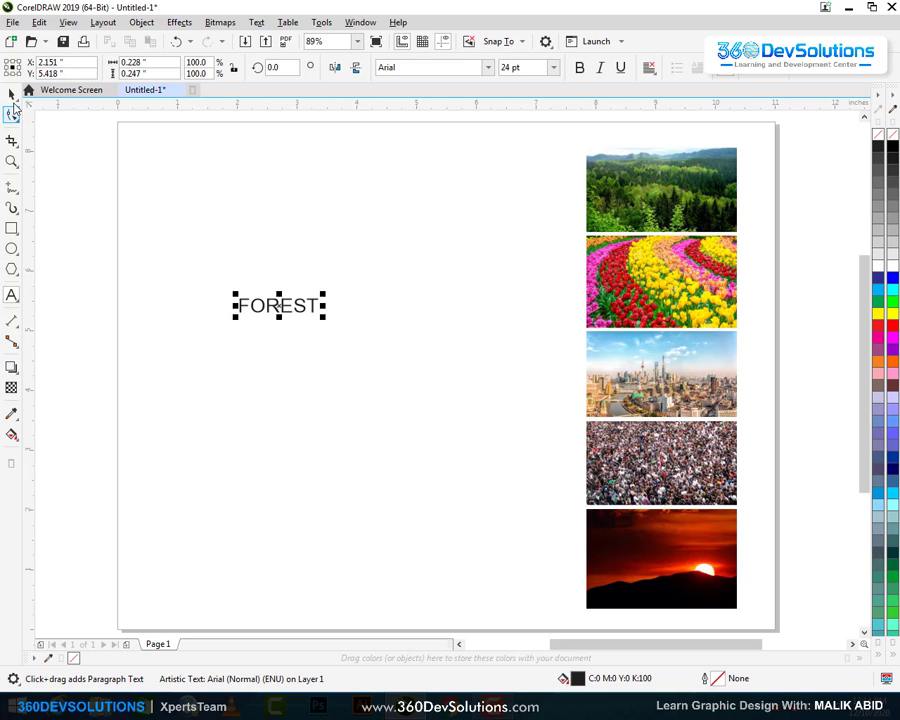
{"action": "left_click_drag", "start_coordinate": [323, 291], "coordinate": [438, 223]}
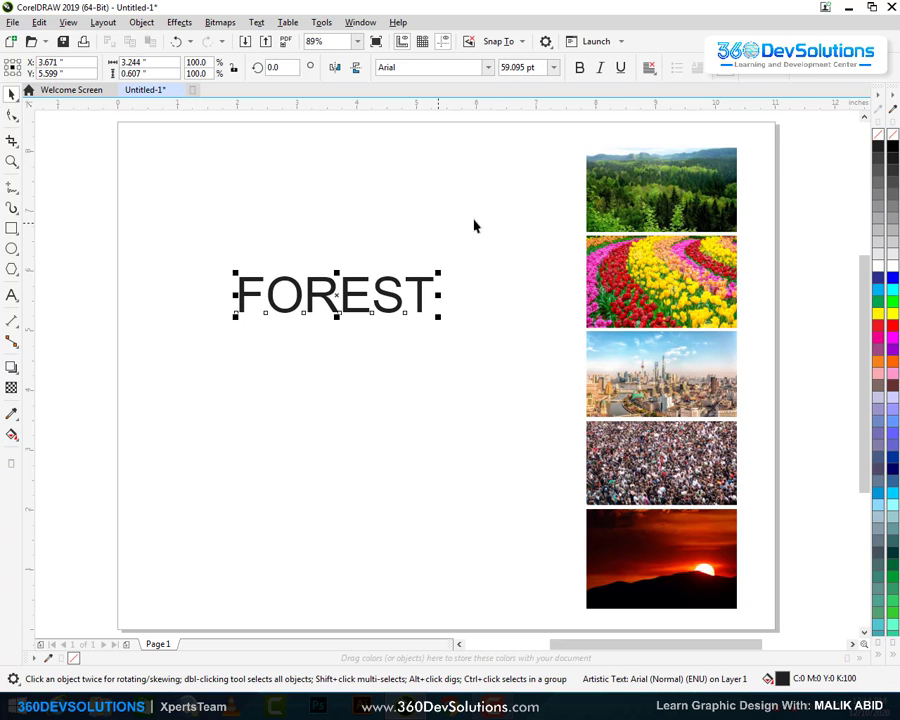
{"action": "left_click", "coordinate": [474, 225]}
- Place a copy of the forest photo, enlarged to about 2.97 inches wide, below the FOREST text
{"action": "left_click", "coordinate": [669, 199]}
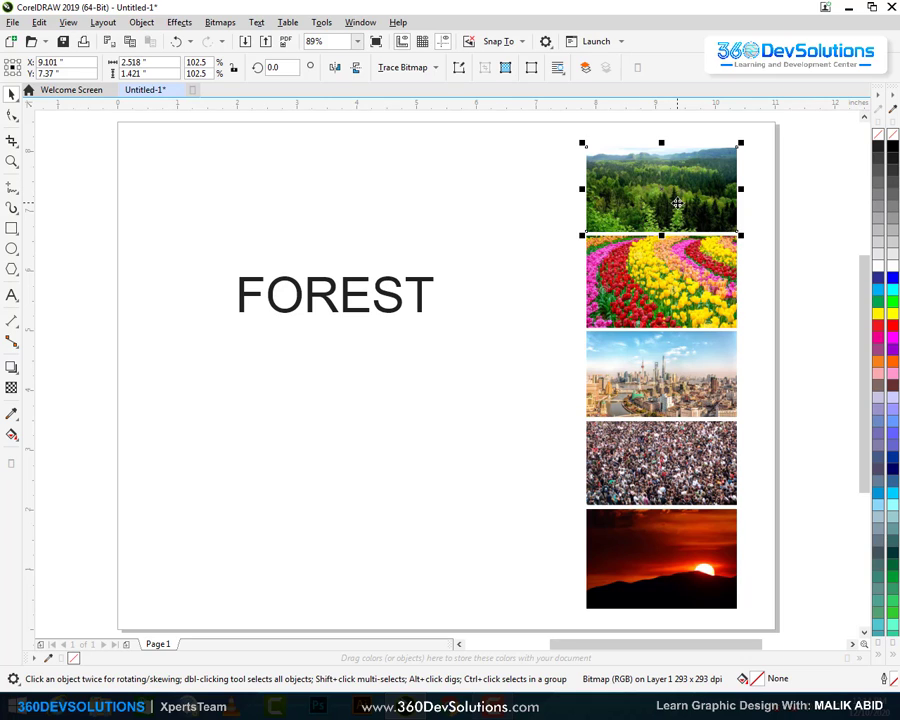
{"action": "left_click", "coordinate": [565, 196]}
{"action": "left_click", "coordinate": [650, 187]}
{"action": "left_click_drag", "start_coordinate": [650, 187], "coordinate": [383, 457]}
{"action": "left_click", "coordinate": [474, 430]}
- Set the FOREST text's font to ArmWrestler Bold
{"action": "left_click", "coordinate": [390, 297]}
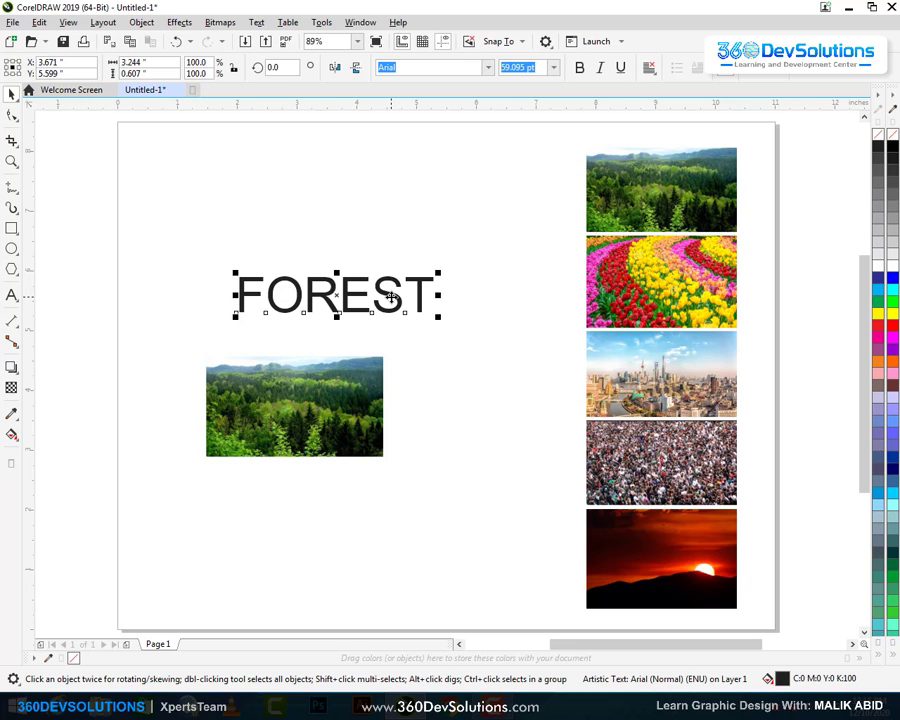
{"action": "left_click", "coordinate": [489, 67]}
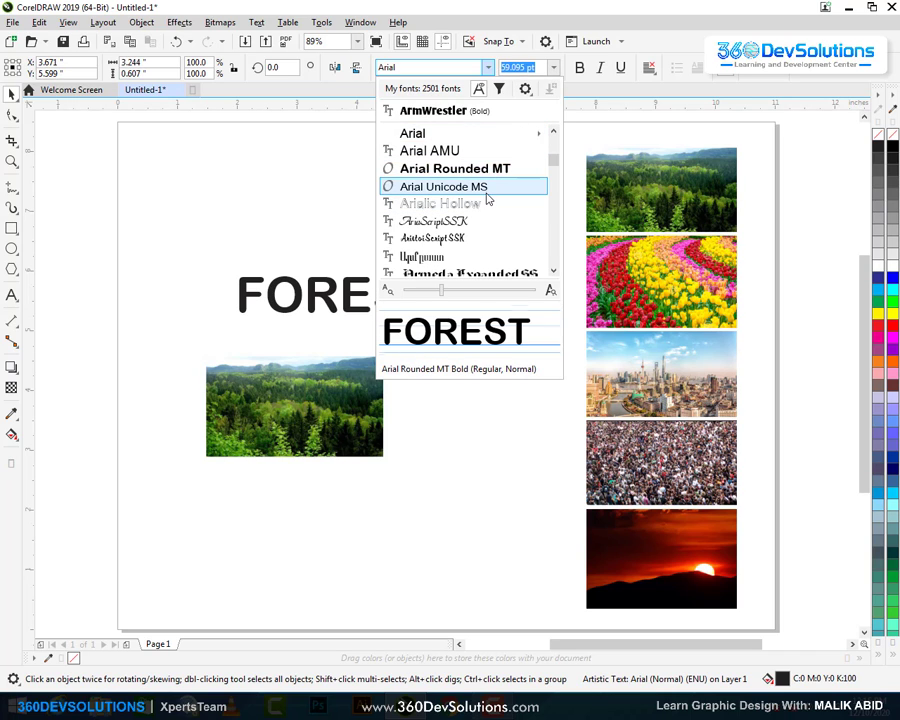
{"action": "scroll", "coordinate": [487, 200], "scroll_direction": "down", "scroll_amount": 2}
{"action": "scroll", "coordinate": [487, 200], "scroll_direction": "down", "scroll_amount": 1}
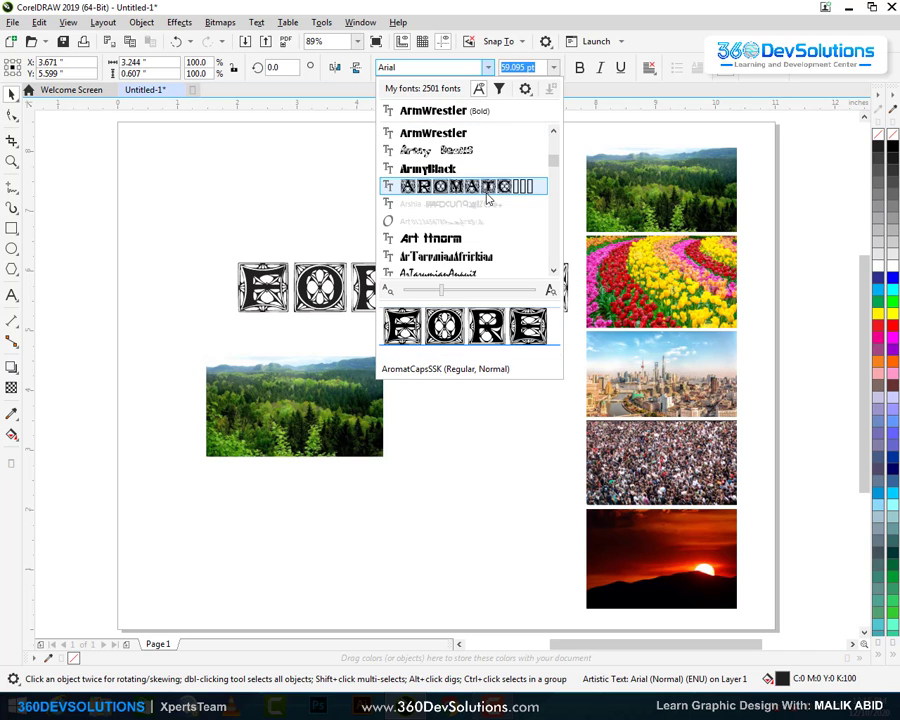
{"action": "scroll", "coordinate": [487, 200], "scroll_direction": "up", "scroll_amount": 1}
{"action": "left_click", "coordinate": [479, 193]}
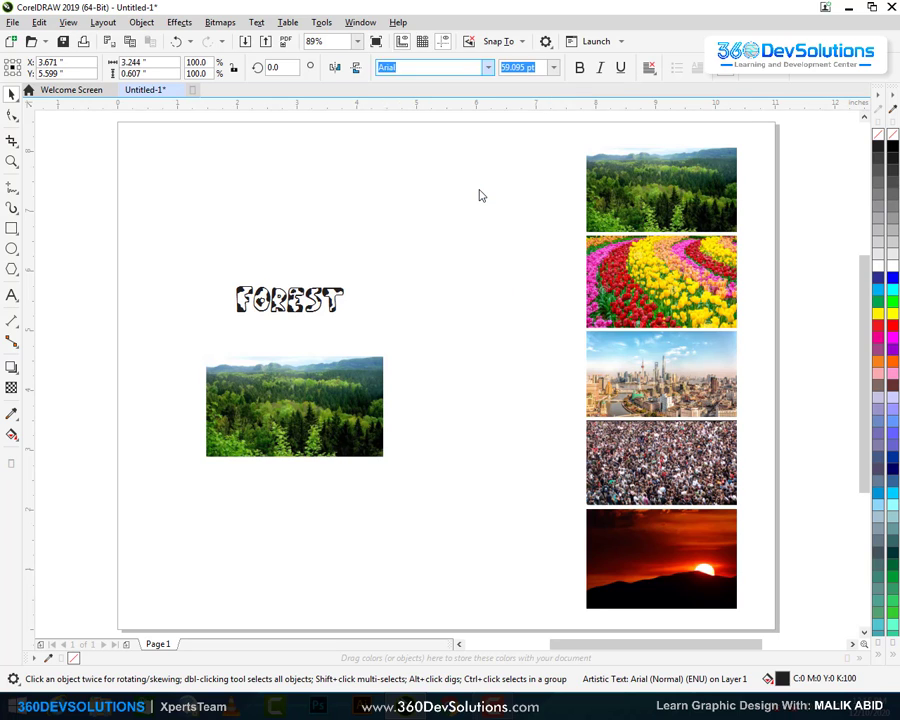
{"action": "left_click", "coordinate": [487, 227]}
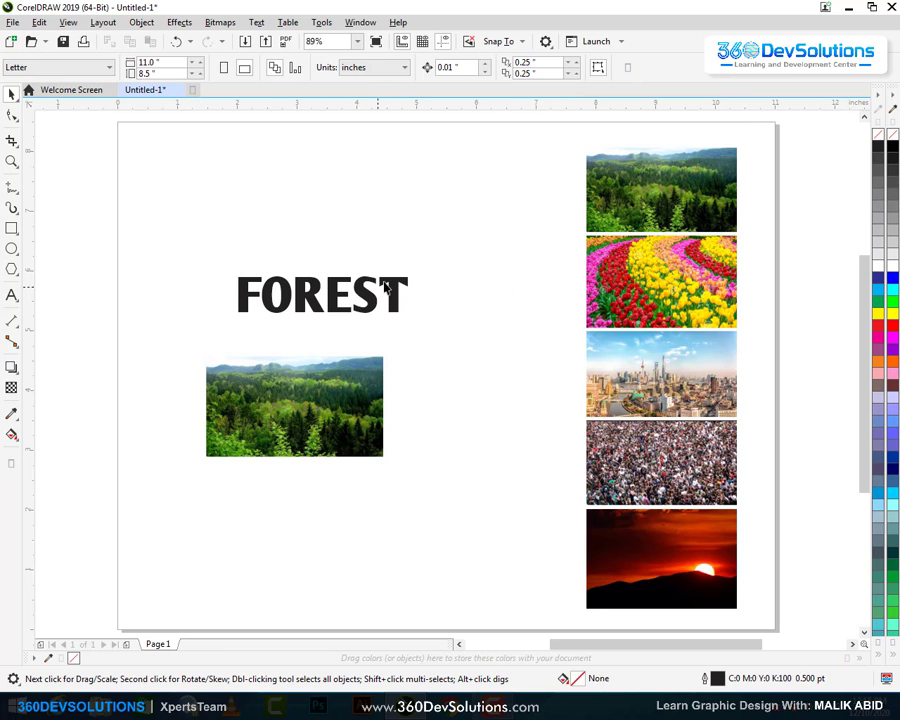
- Duplicate the FOREST text so one copy sits above the other, and set the lower one's font to Aux Bold
{"action": "mouse_move", "coordinate": [392, 280]}
{"action": "left_mouse_down"}
{"action": "mouse_move", "coordinate": [394, 210]}
{"action": "mouse_move", "coordinate": [399, 286]}
{"action": "left_mouse_up"}
{"action": "left_click", "coordinate": [487, 67]}
{"action": "scroll", "coordinate": [460, 184], "scroll_direction": "down", "scroll_amount": 3}
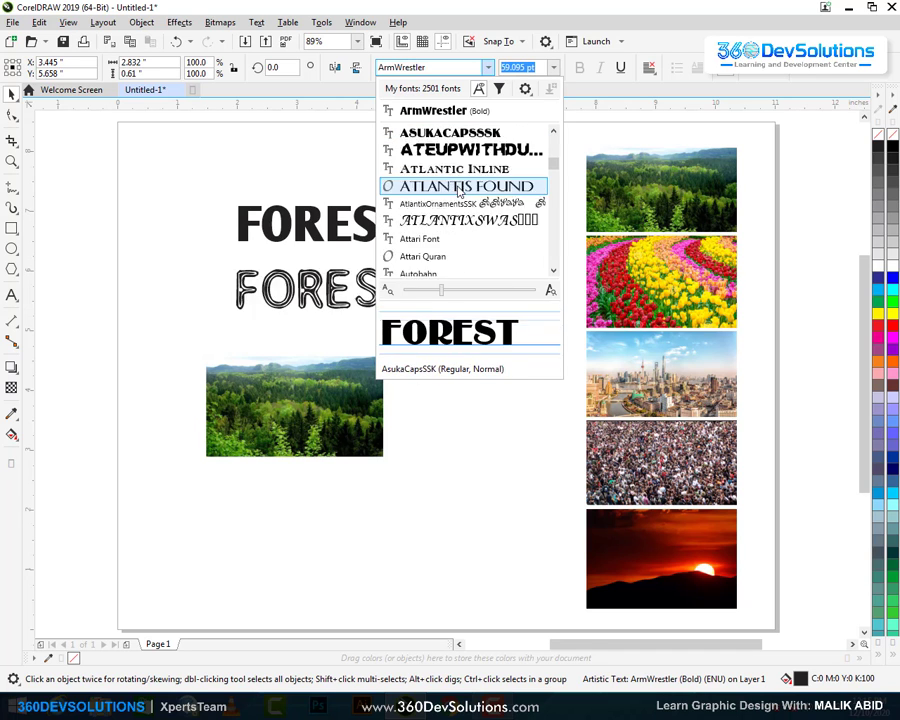
{"action": "left_click", "coordinate": [455, 190]}
- Set the lower FOREST text's font to Impact and enlarge it to about 74.7 pt
{"action": "left_click", "coordinate": [487, 67]}
{"action": "scroll", "coordinate": [489, 224], "scroll_direction": "down", "scroll_amount": 10}
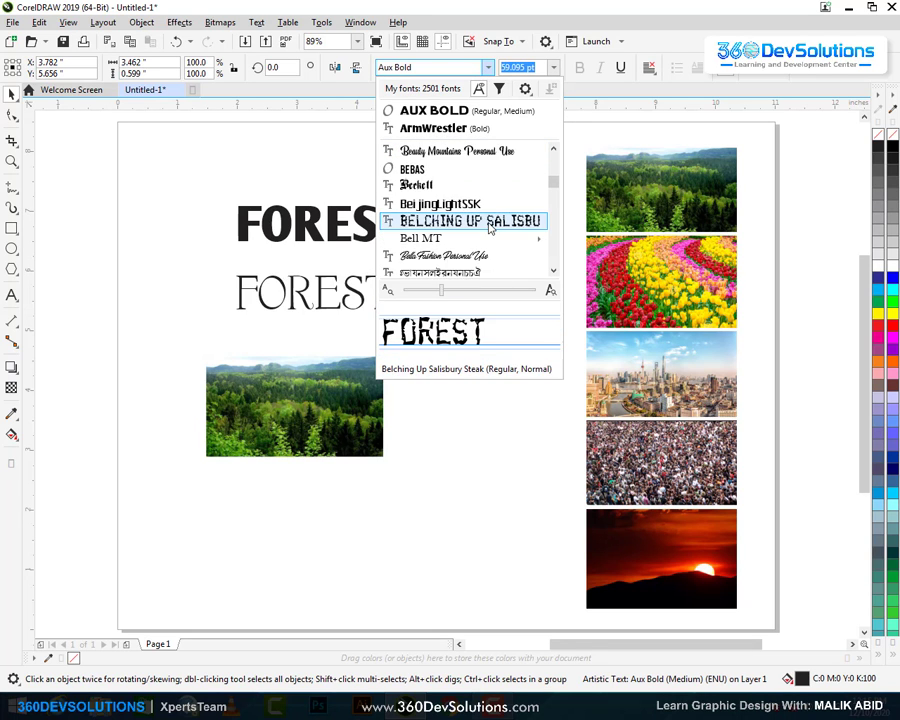
{"action": "scroll", "coordinate": [489, 224], "scroll_direction": "down", "scroll_amount": 15}
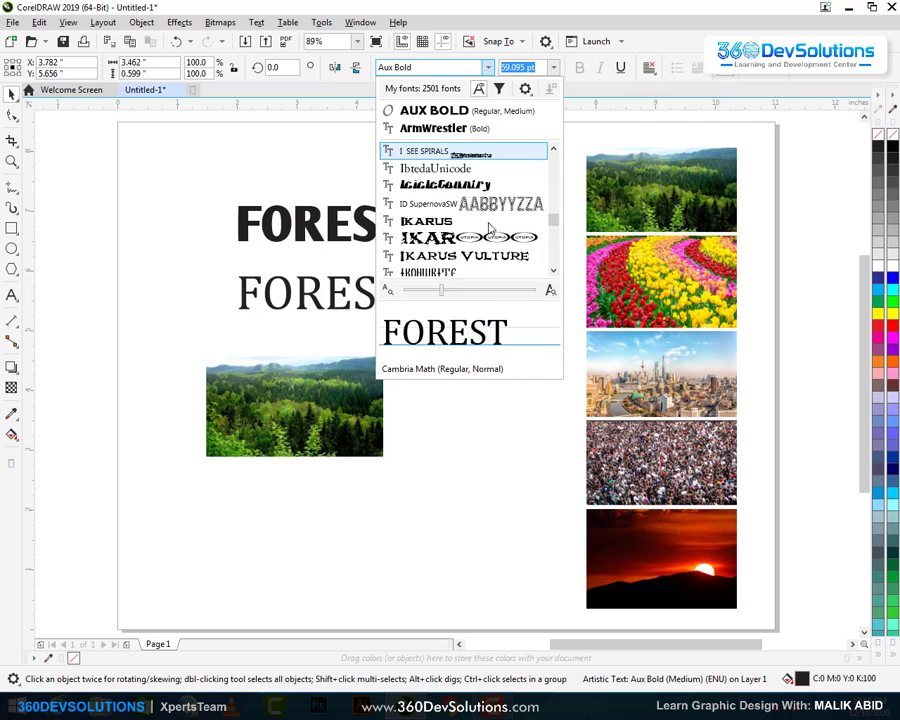
{"action": "left_click", "coordinate": [420, 150]}
{"action": "left_click", "coordinate": [429, 269]}
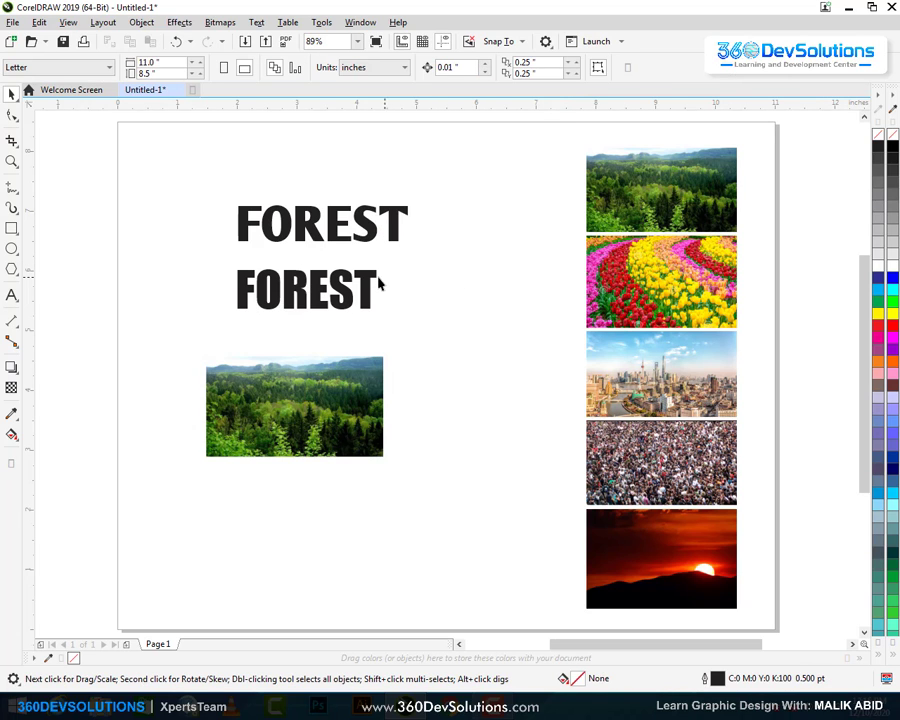
{"action": "left_click", "coordinate": [378, 285]}
{"action": "left_click_drag", "start_coordinate": [381, 265], "coordinate": [416, 246]}
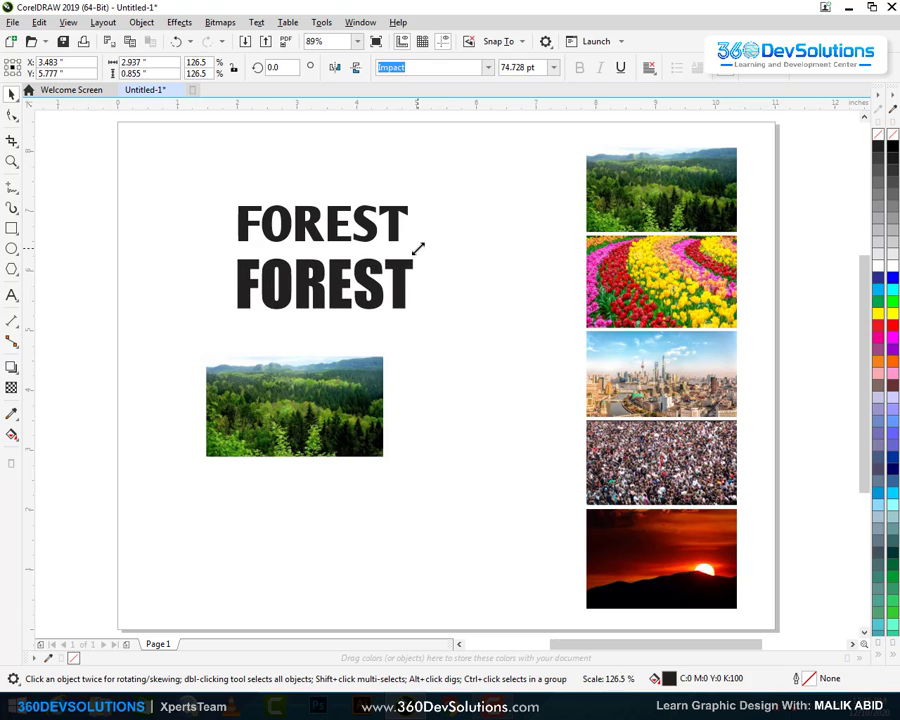
{"action": "left_click", "coordinate": [416, 270]}
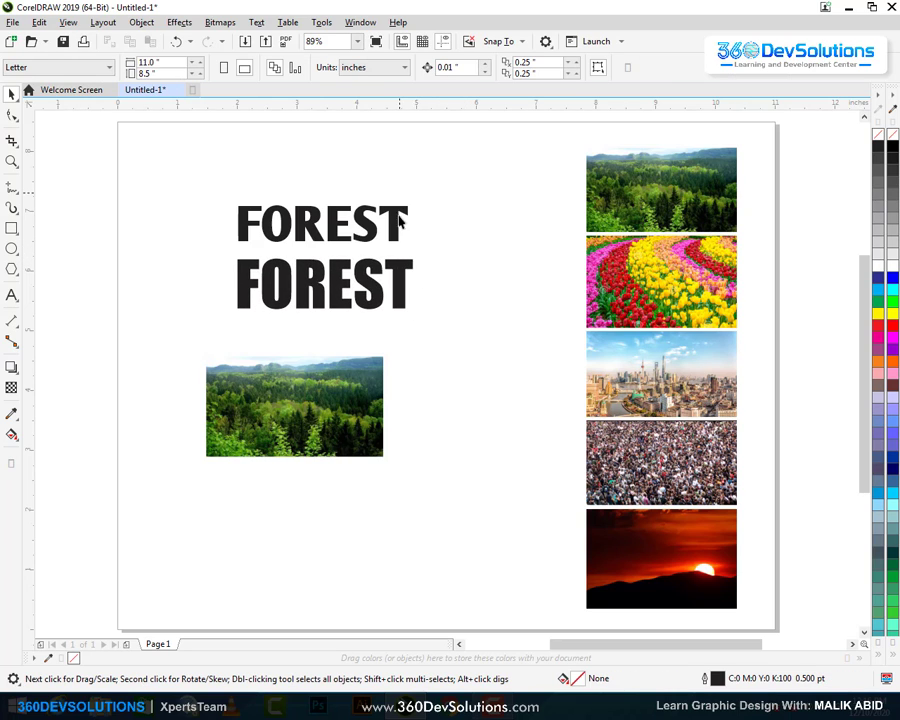
- Delete the upper FOREST text in the ArmWrestler font
{"action": "left_click", "coordinate": [404, 226]}
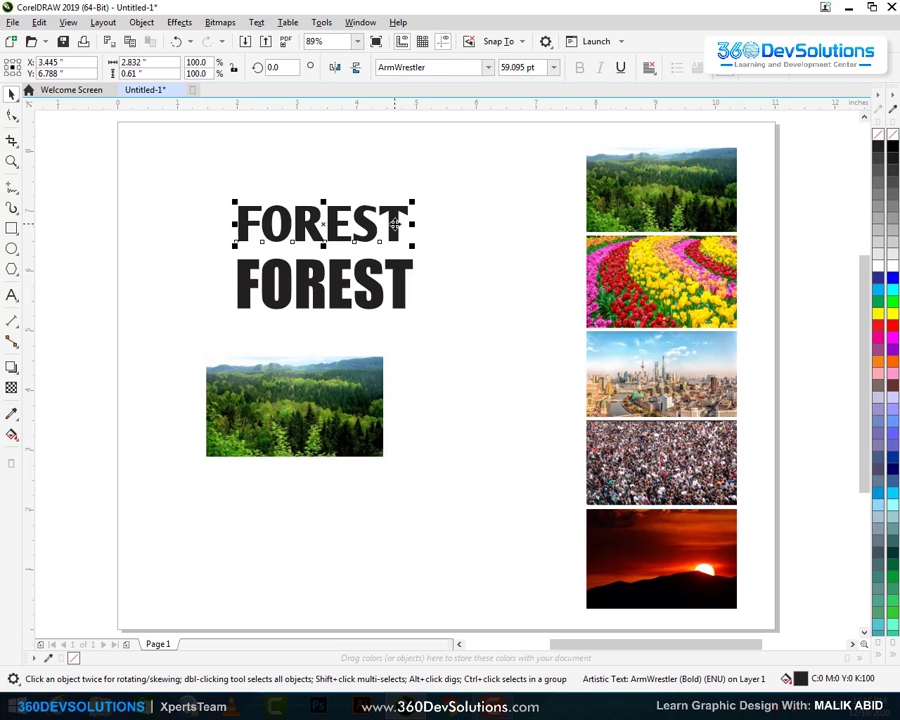
{"action": "key", "text": "Delete"}
{"action": "left_click", "coordinate": [390, 262]}
{"action": "left_click", "coordinate": [396, 247]}
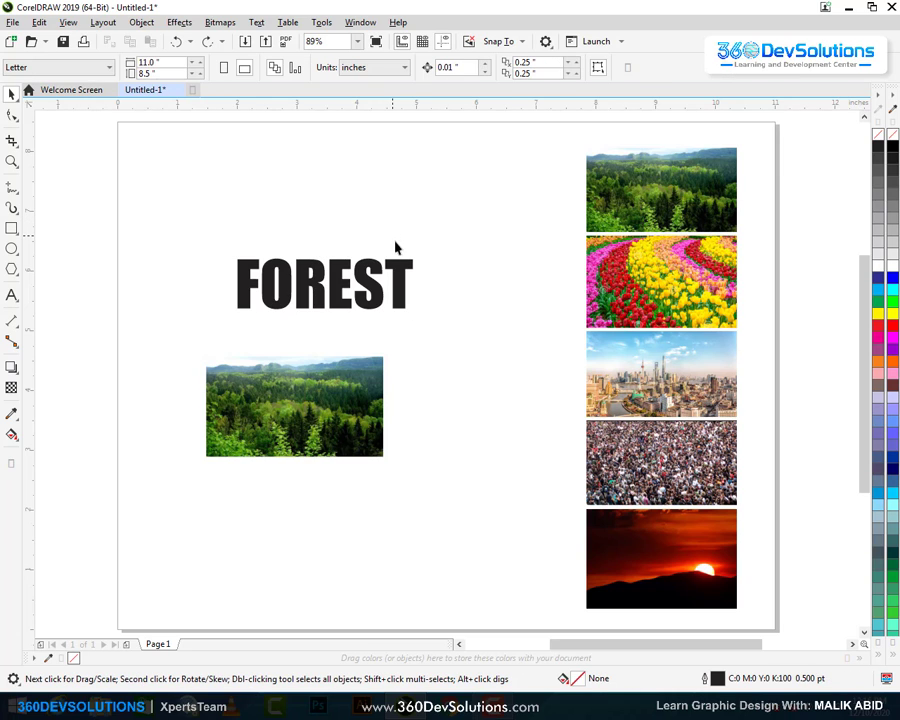
- Move the FOREST text up the page and align its horizontal centre line with the original forest photo
{"action": "left_click_drag", "start_coordinate": [400, 280], "coordinate": [407, 213]}
{"action": "left_click", "coordinate": [448, 216]}
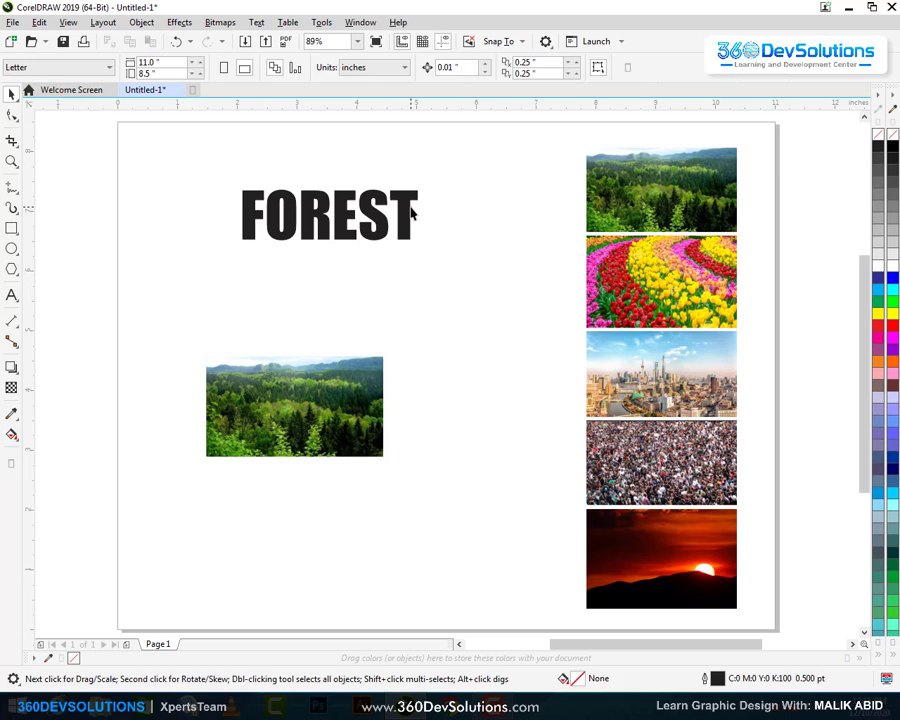
{"action": "left_click", "coordinate": [412, 212]}
{"action": "left_click", "coordinate": [643, 192], "text": "shift"}
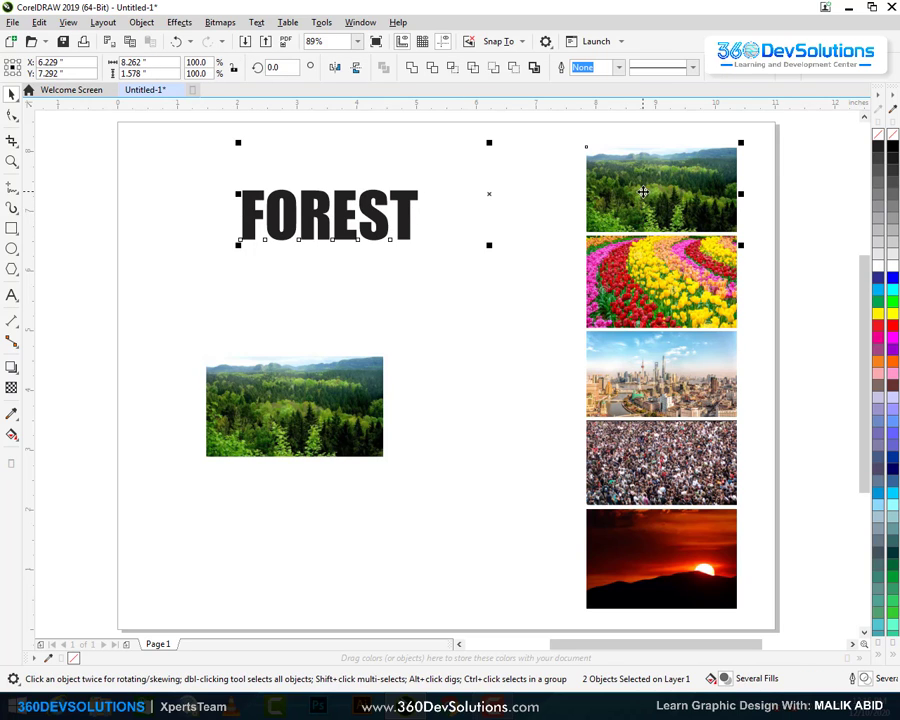
{"action": "key", "text": "t"}
{"action": "left_click", "coordinate": [340, 292]}
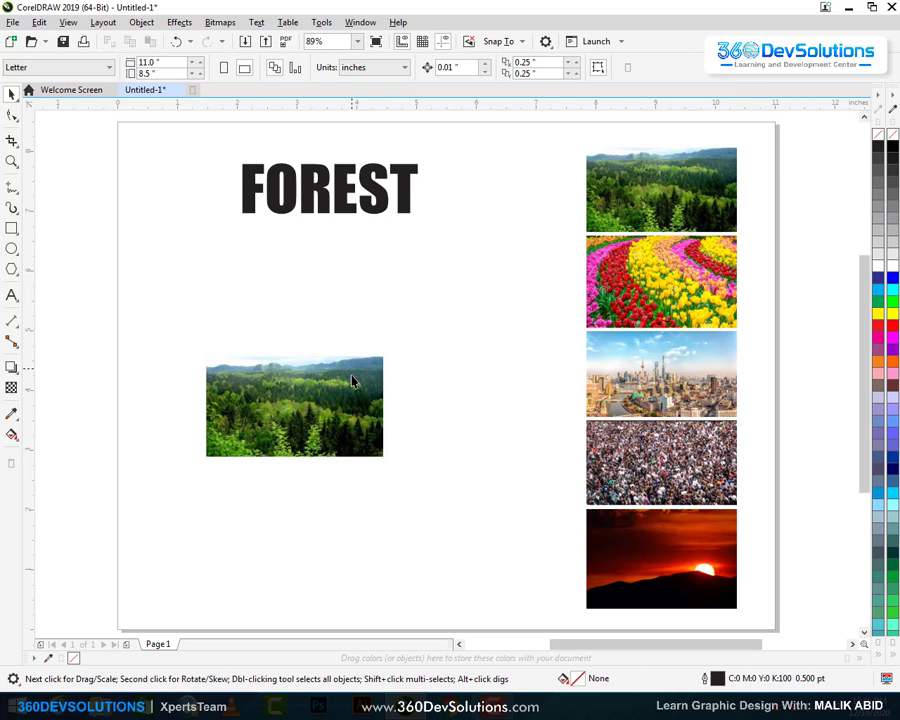
- Move the enlarged forest photo directly beneath the FOREST text, roughly matching its left and right edges
{"action": "left_click_drag", "start_coordinate": [352, 380], "coordinate": [385, 254]}
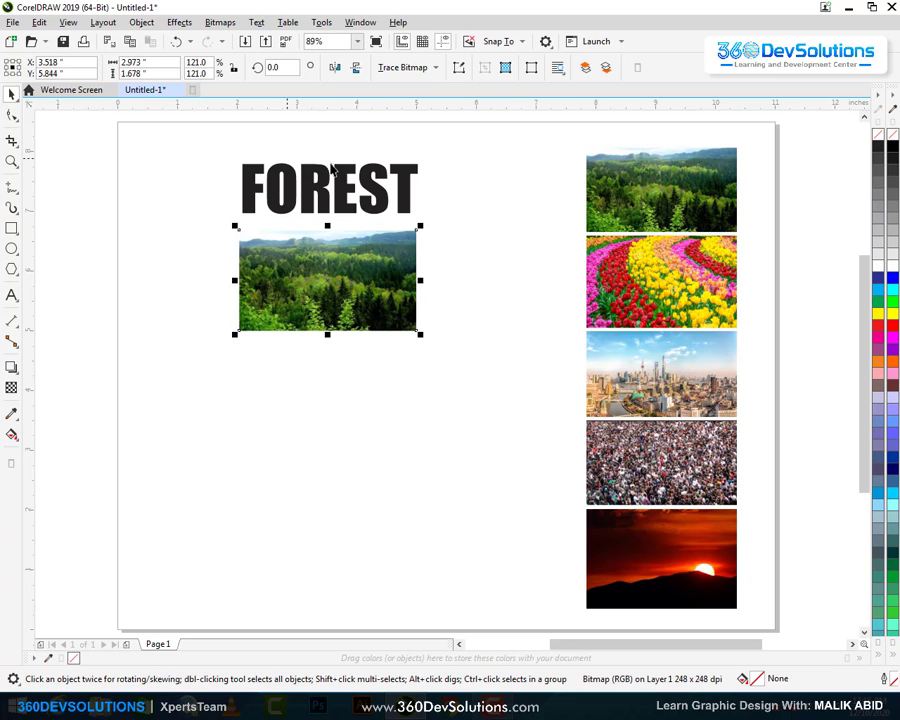
{"action": "key", "text": "z"}
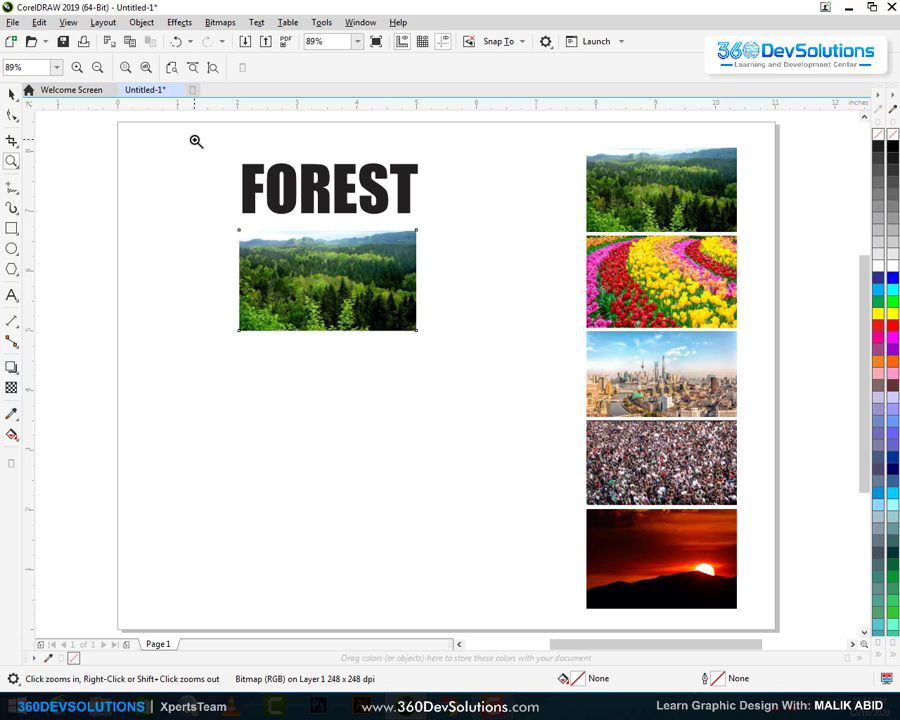
{"action": "left_click_drag", "start_coordinate": [196, 141], "coordinate": [468, 350]}
{"action": "left_click", "coordinate": [12, 93]}
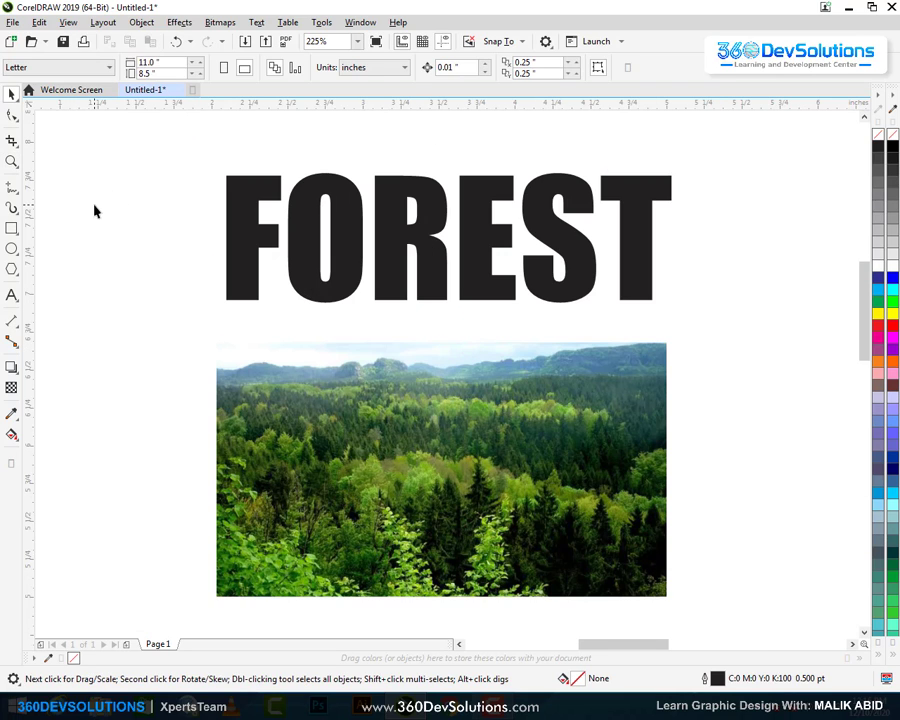
{"action": "left_click", "coordinate": [325, 398]}
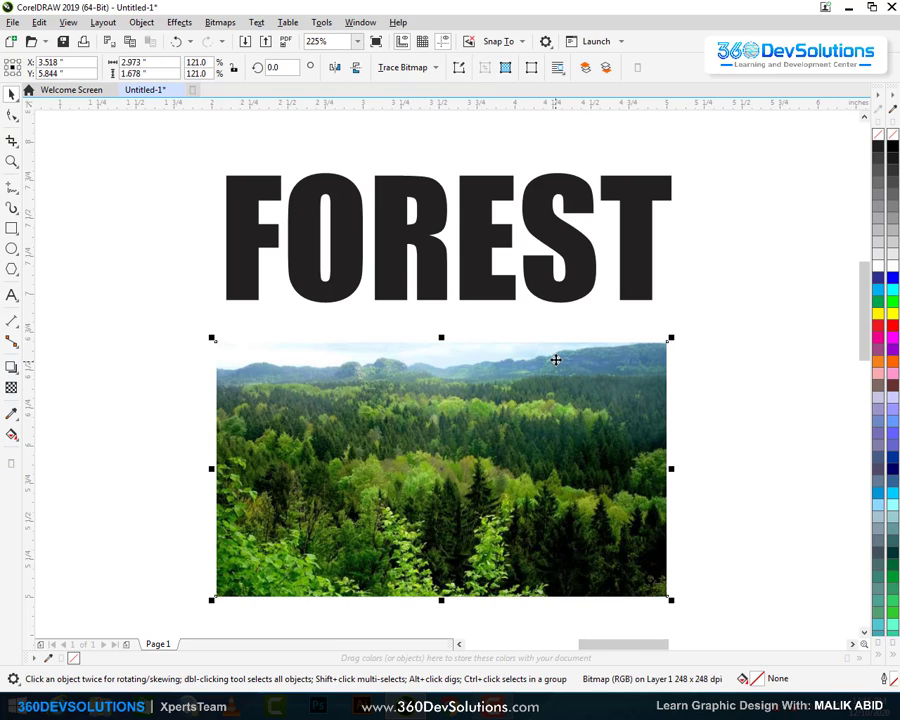
{"action": "left_click", "coordinate": [568, 253]}
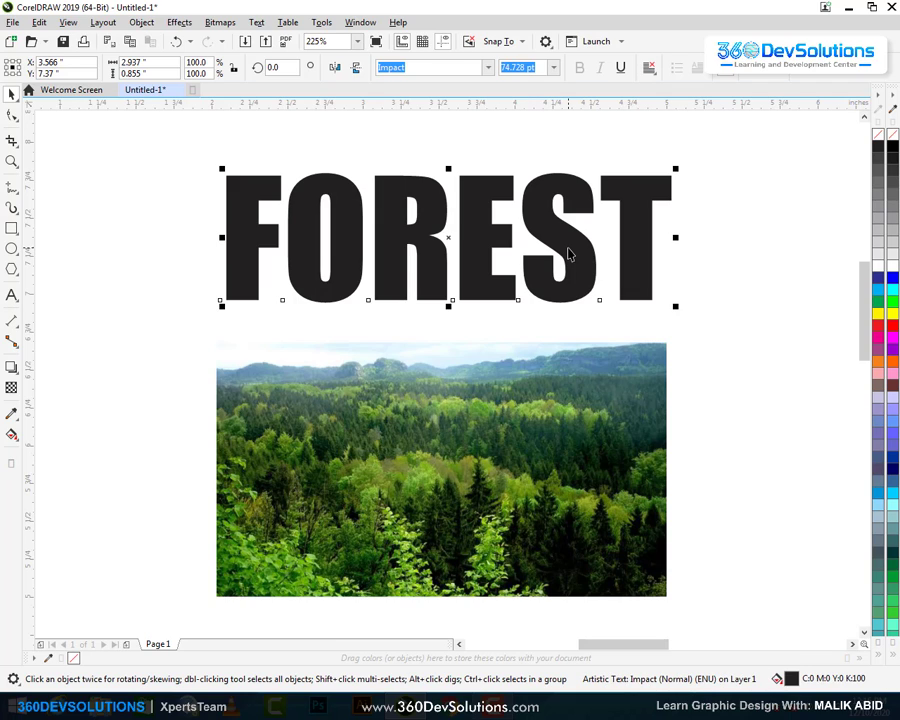
{"action": "left_click", "coordinate": [534, 417]}
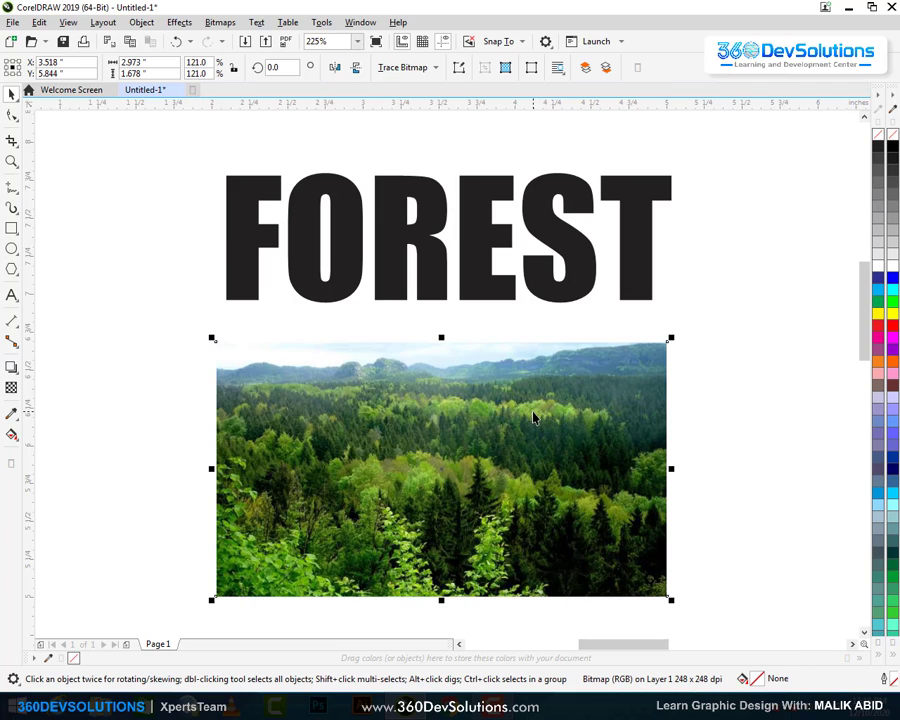
{"action": "left_click", "coordinate": [560, 248]}
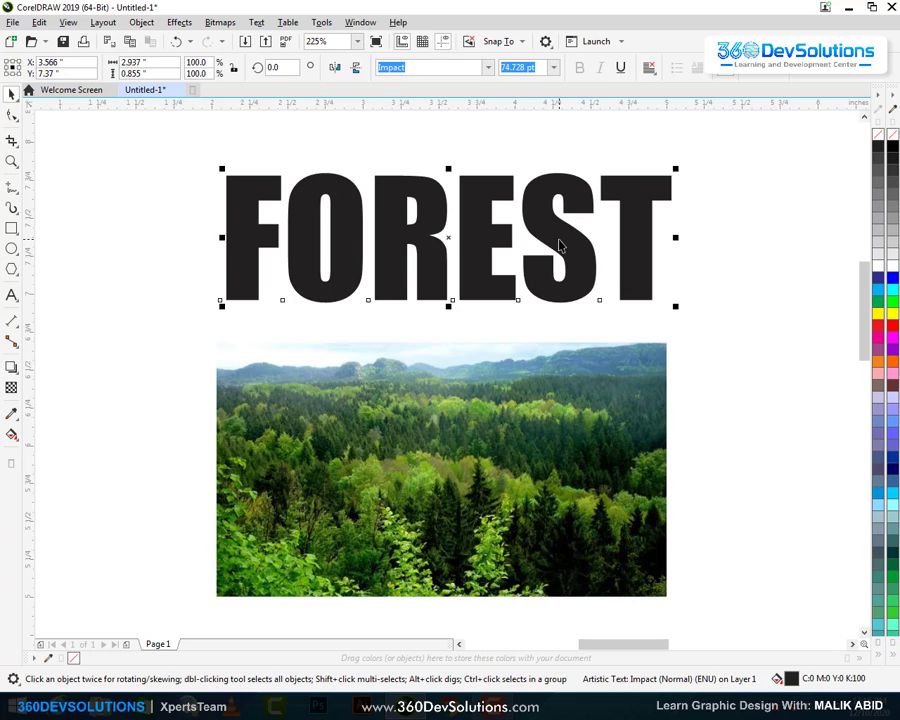
{"action": "left_click", "coordinate": [685, 203]}
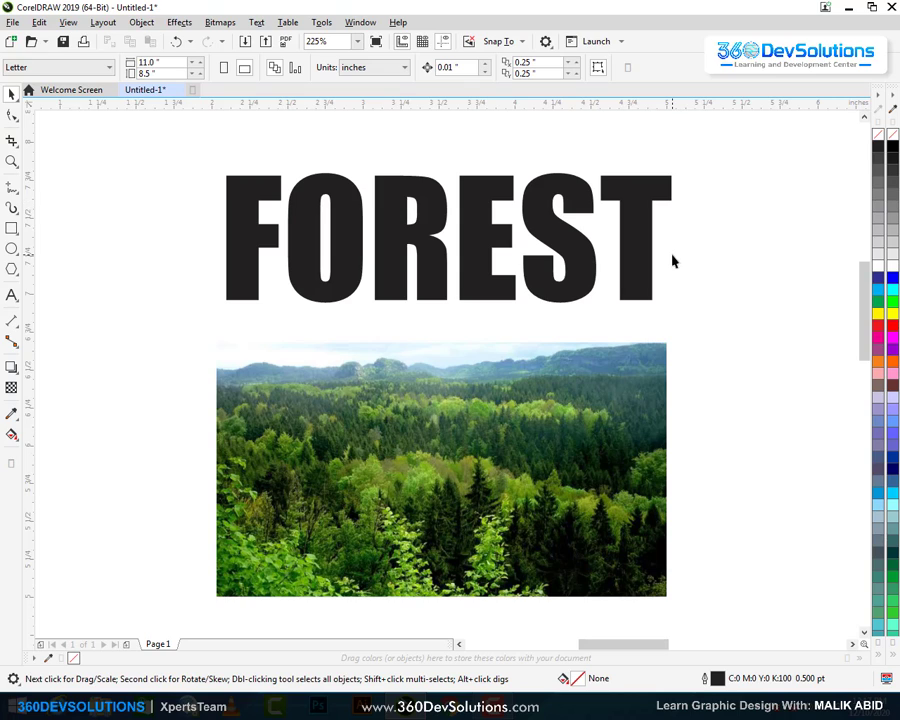
{"action": "key", "text": "Tab"}
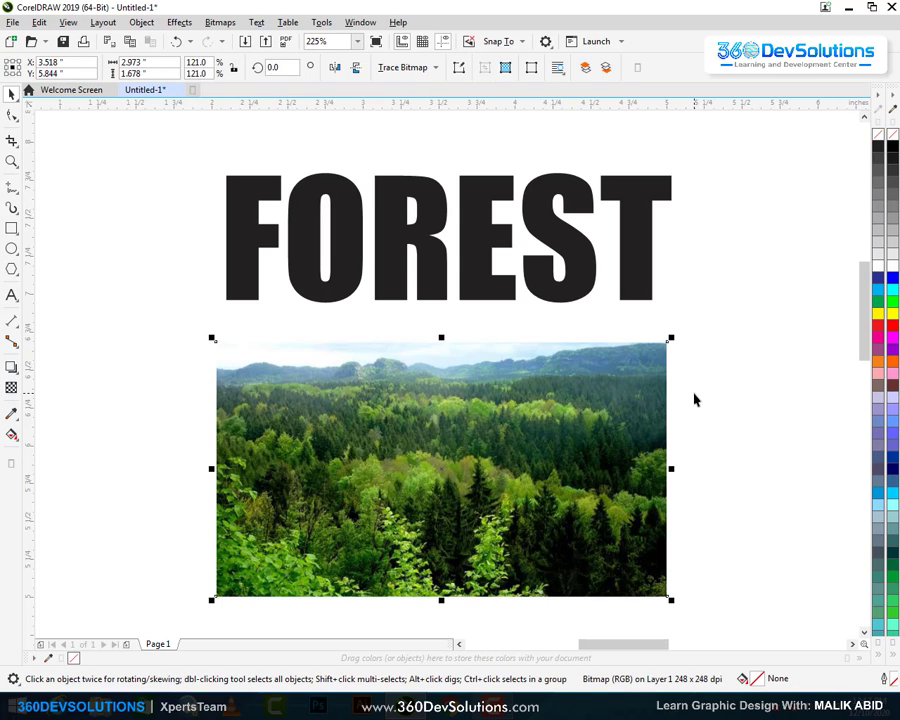
{"action": "left_click", "coordinate": [695, 398]}
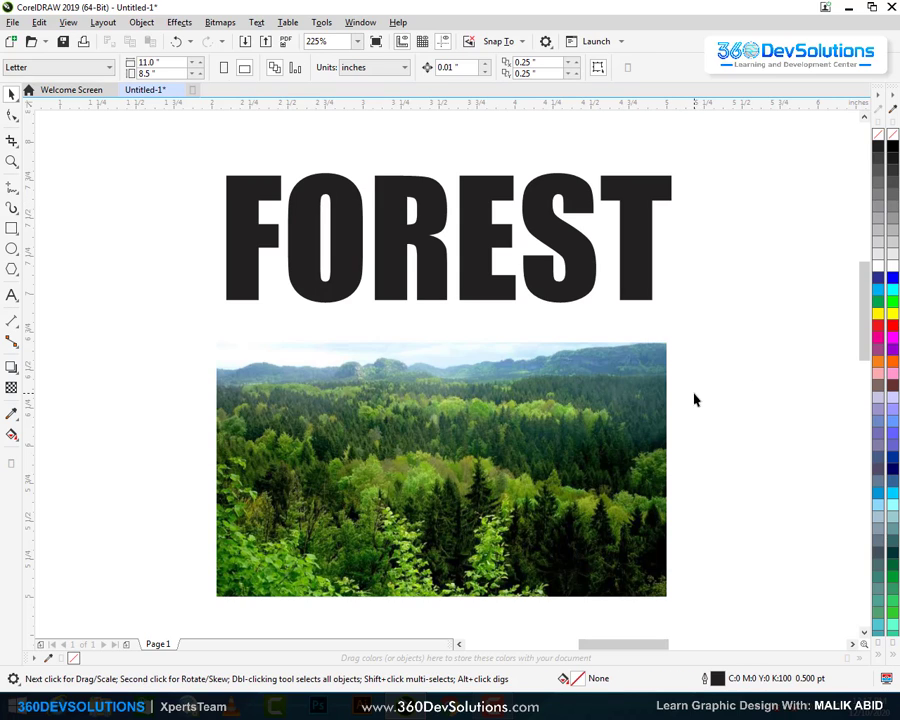
- PowerClip the enlarged forest photo inside the FOREST text and remove the text's fill
{"action": "right_click", "coordinate": [516, 424]}
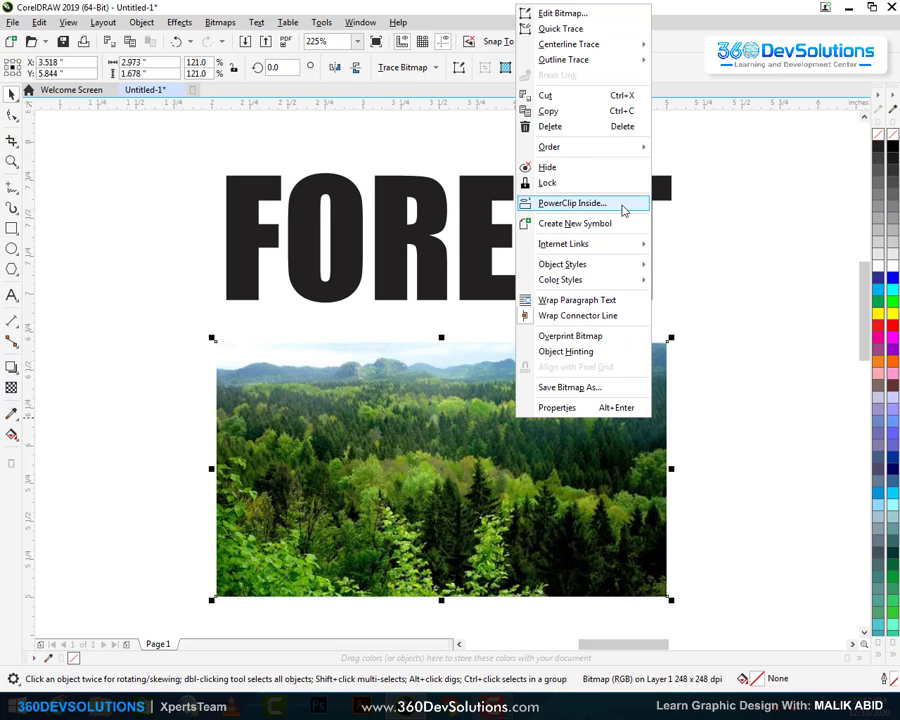
{"action": "left_click", "coordinate": [621, 205]}
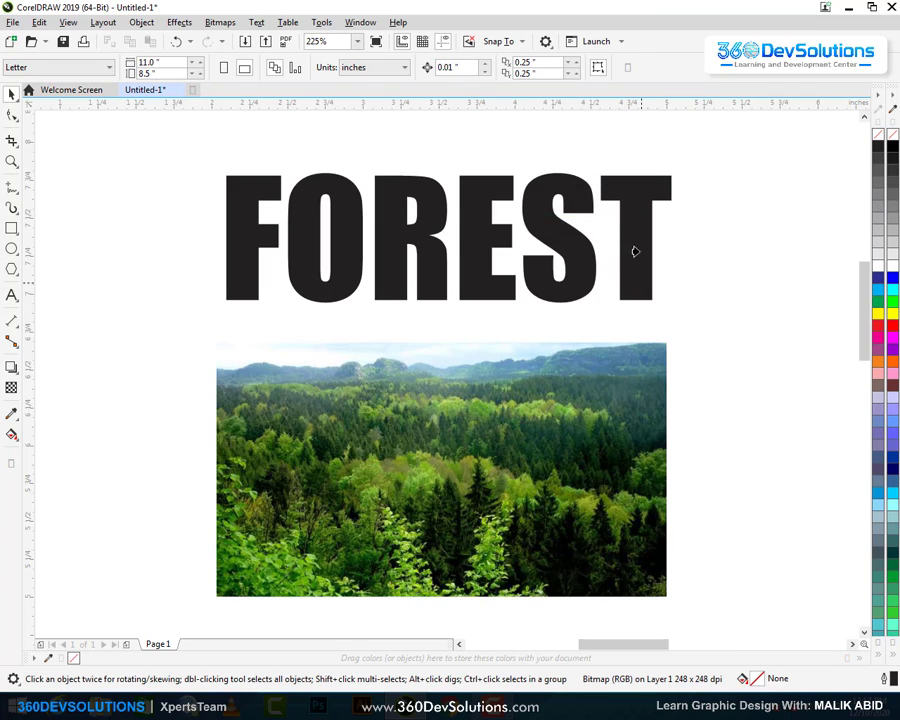
{"action": "left_click", "coordinate": [627, 189]}
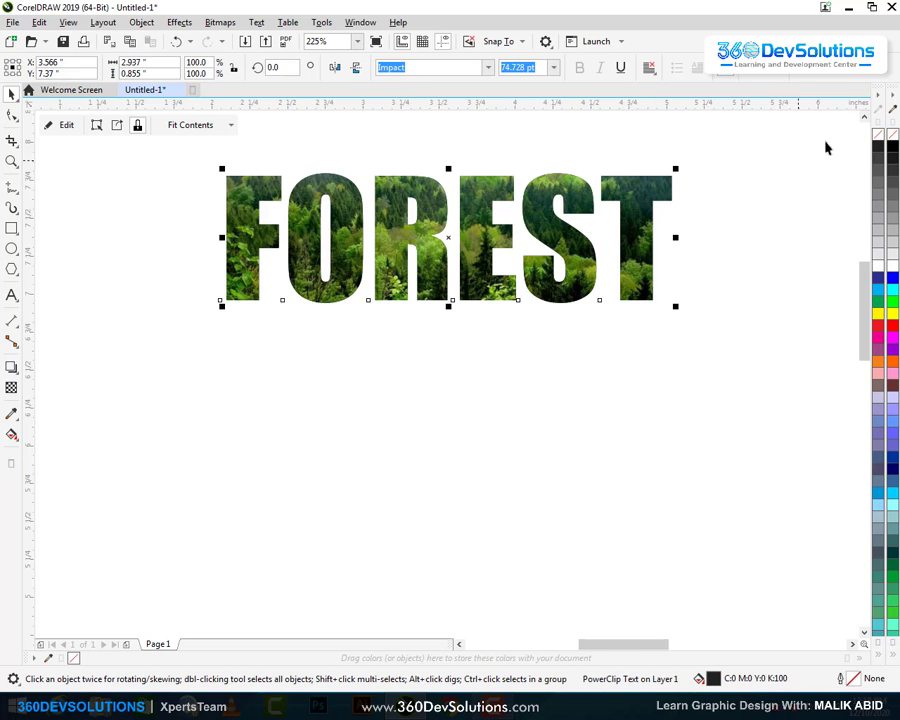
{"action": "left_click", "coordinate": [883, 135]}
{"action": "left_click", "coordinate": [437, 363]}
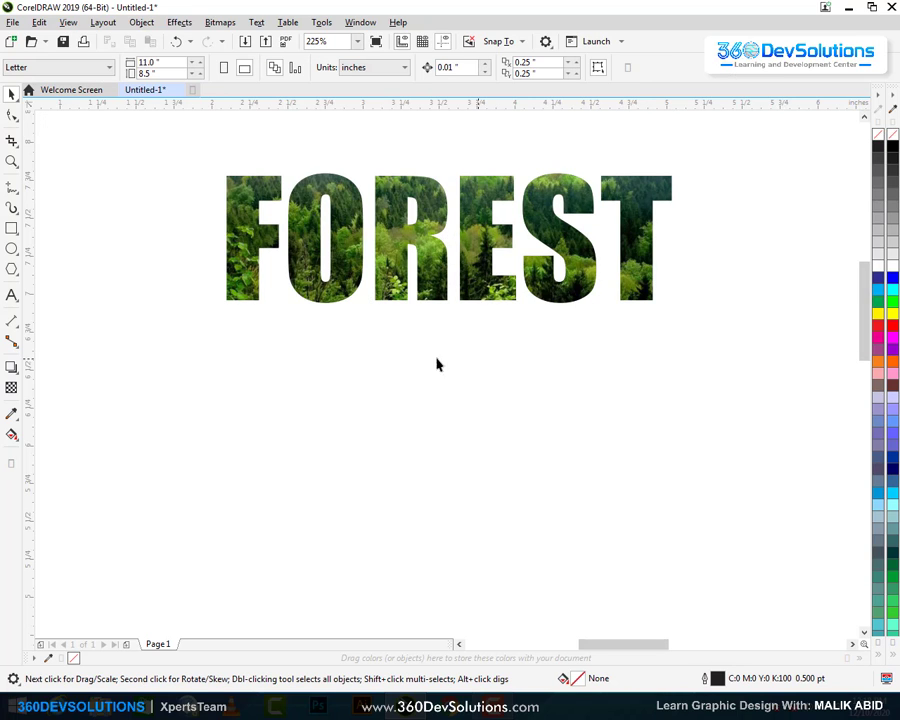
- Enlarge the forest photo inside the FOREST text to about 2.99 × 1.69 inches and move it straight down within the letters
{"action": "scroll", "coordinate": [385, 316], "scroll_direction": "down", "scroll_amount": 4}
{"action": "scroll", "coordinate": [436, 293], "scroll_direction": "up", "scroll_amount": 3}
{"action": "left_click", "coordinate": [316, 184]}
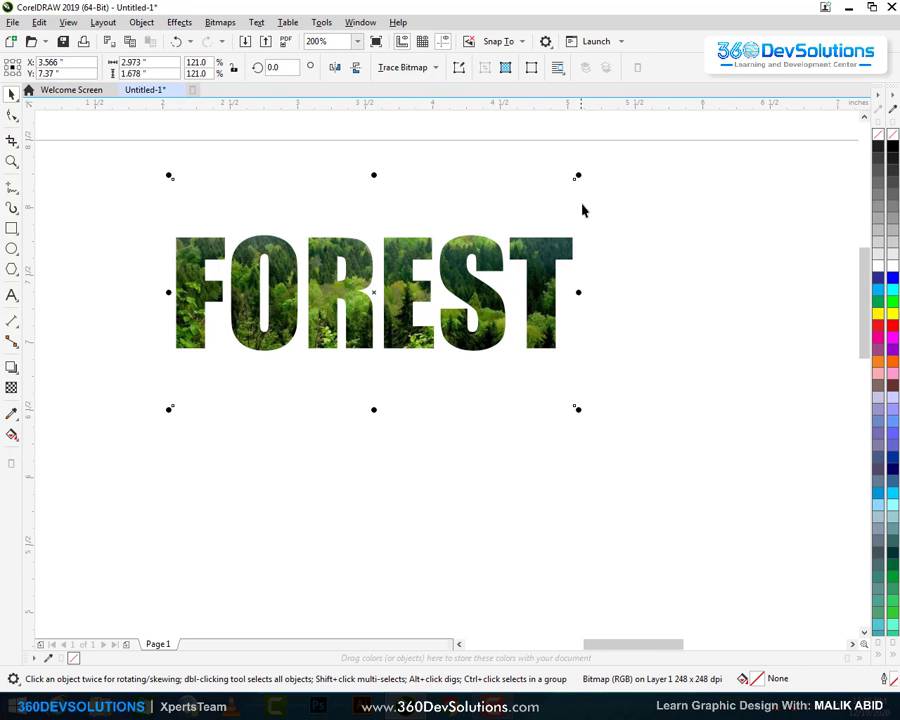
{"action": "left_click_drag", "start_coordinate": [580, 173], "coordinate": [580, 172]}
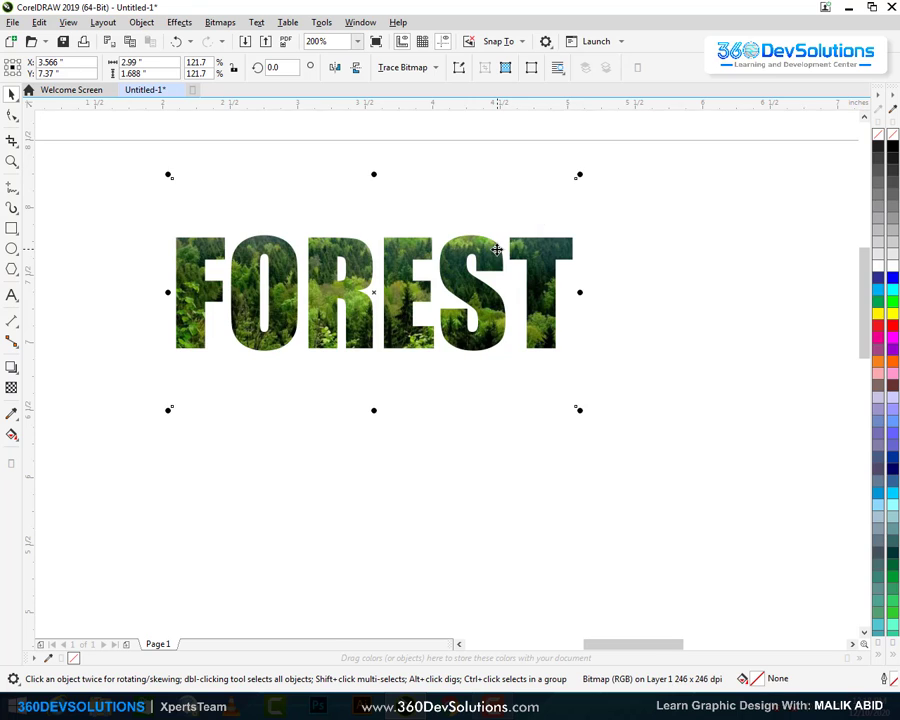
{"action": "left_click_drag", "start_coordinate": [496, 251], "coordinate": [478, 290]}
{"action": "left_click", "coordinate": [629, 193]}
{"action": "left_click", "coordinate": [611, 270]}
{"action": "key", "text": "z"}
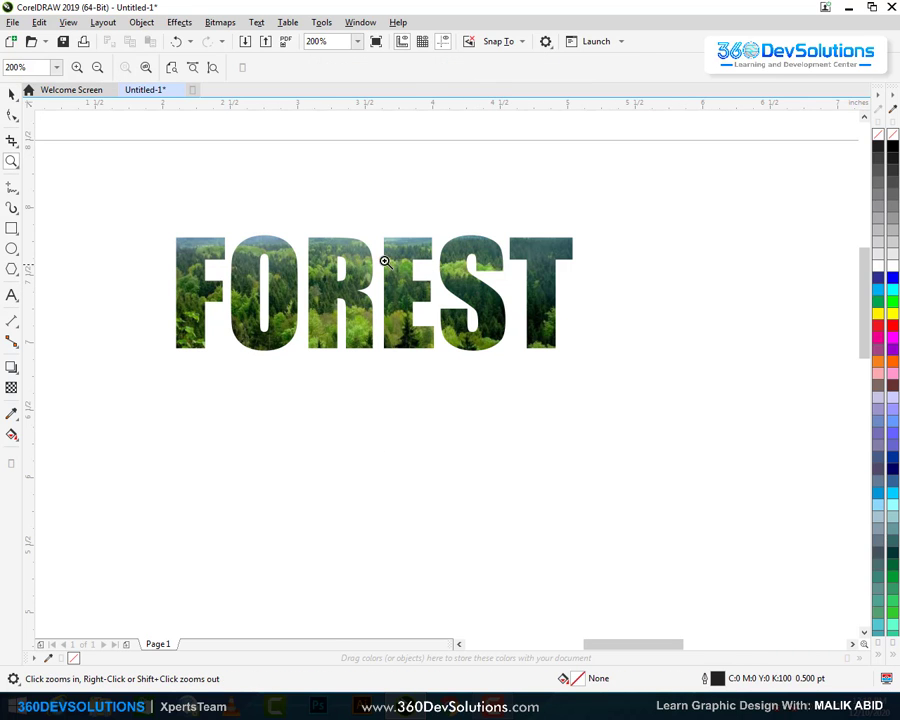
{"action": "left_click_drag", "start_coordinate": [158, 212], "coordinate": [585, 403]}
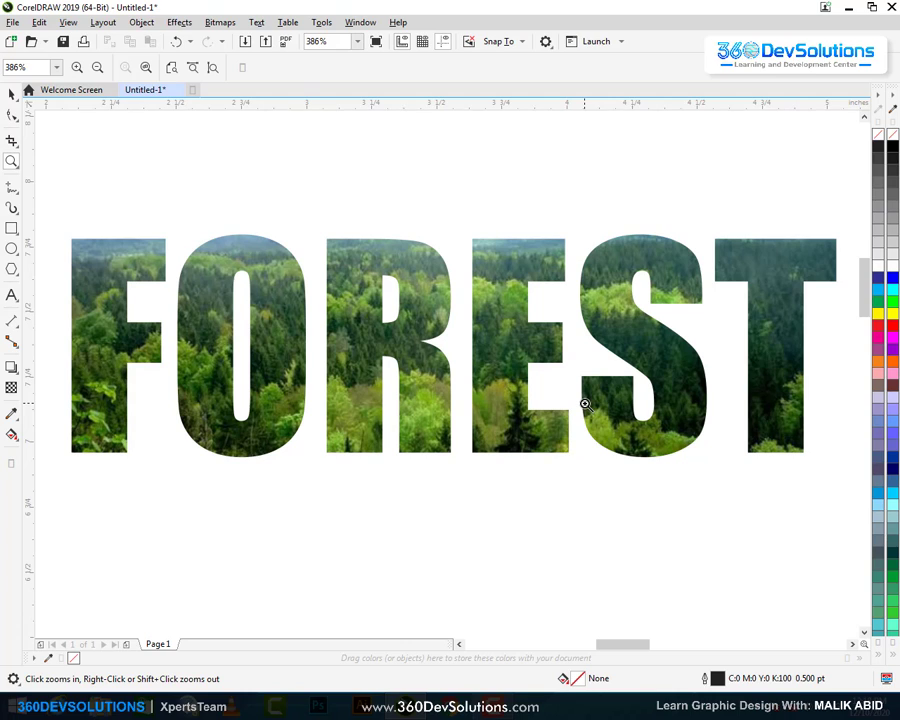
{"action": "left_click", "coordinate": [12, 93]}
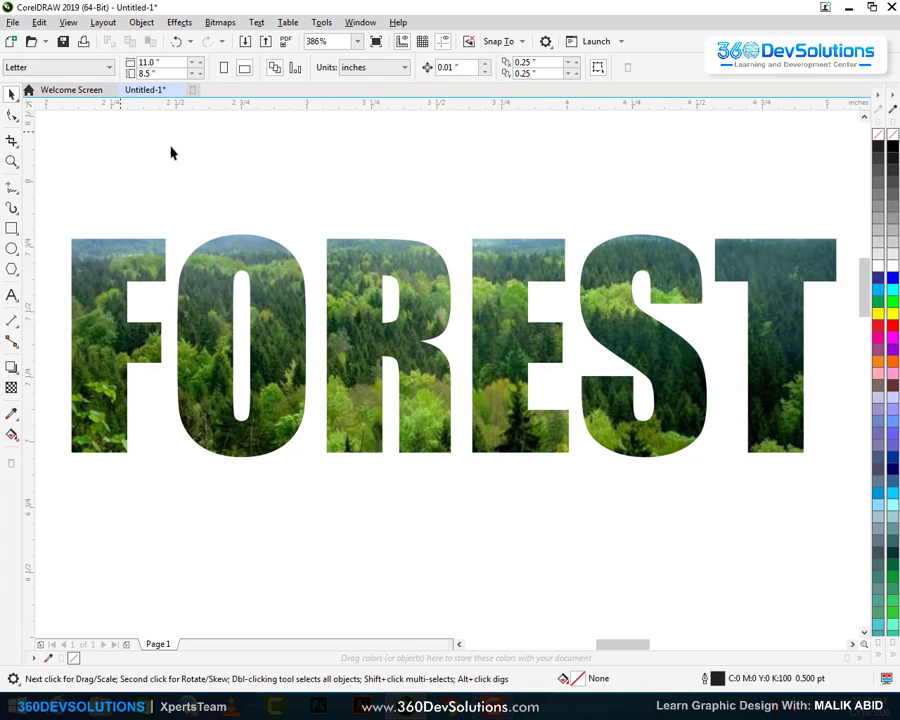
{"action": "left_click", "coordinate": [148, 237]}
{"action": "scroll", "coordinate": [148, 237], "scroll_direction": "down", "scroll_amount": 5}
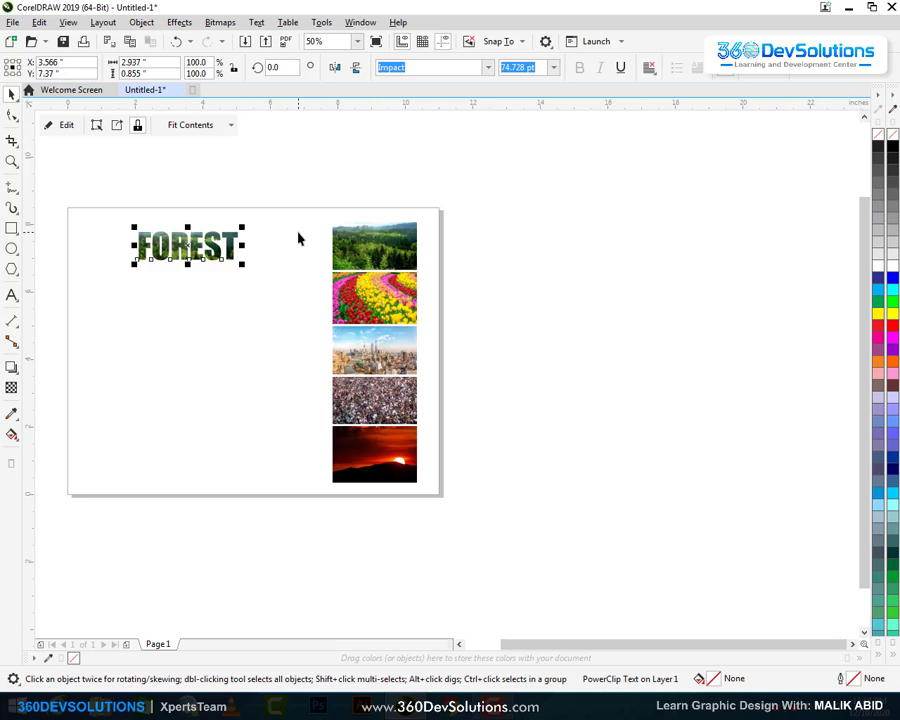
{"action": "left_click", "coordinate": [356, 244], "text": "shift"}
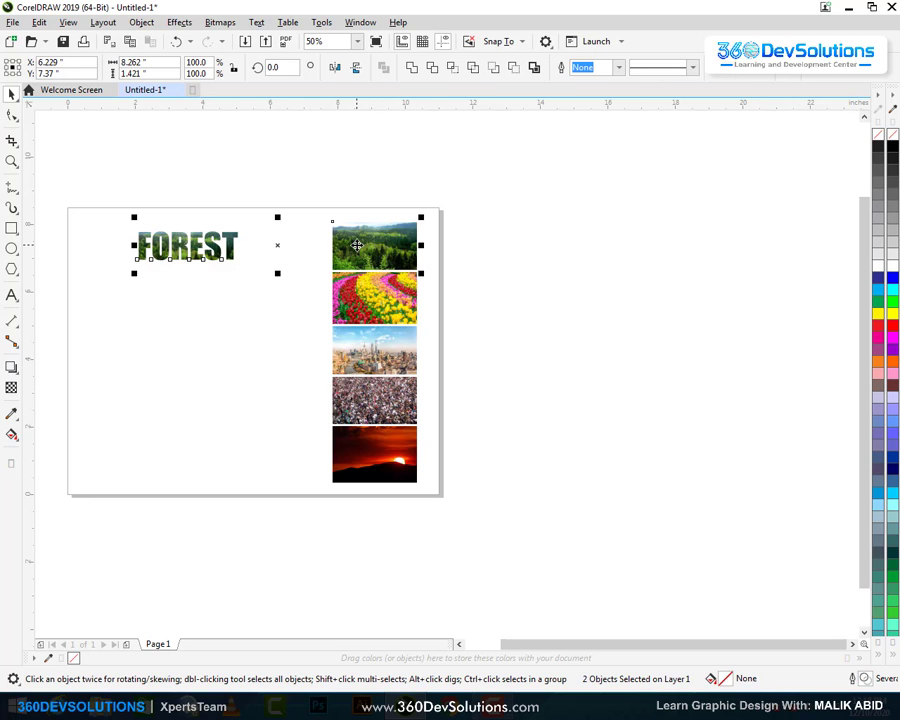
{"action": "left_click", "coordinate": [257, 287]}
- Duplicate the picture-filled FOREST text directly below the original, about 1.5 inches lower
{"action": "key", "text": "z"}
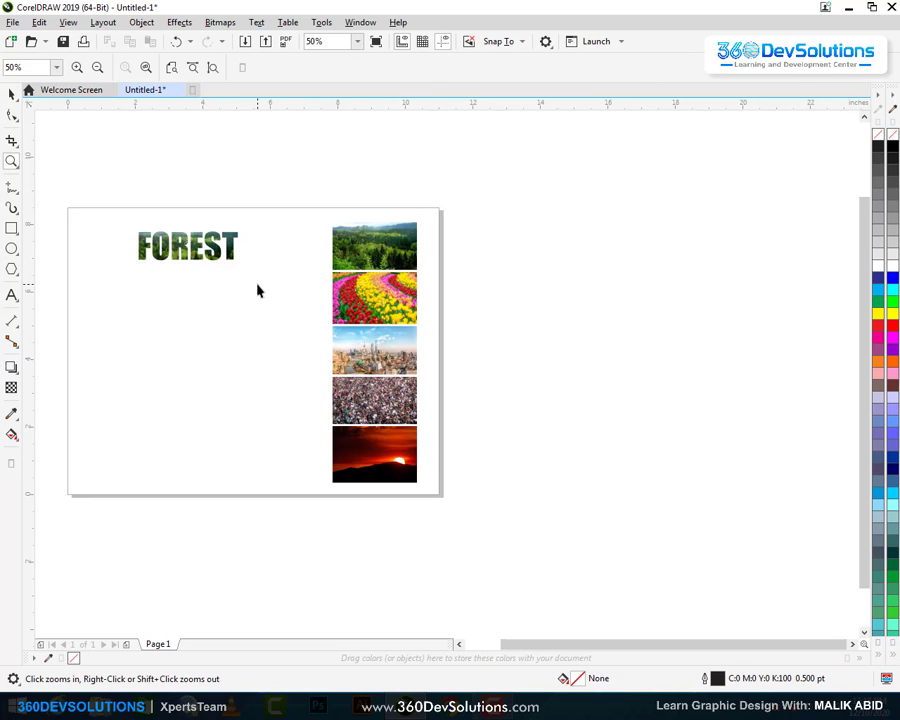
{"action": "left_click_drag", "start_coordinate": [62, 209], "coordinate": [432, 491]}
{"action": "left_click", "coordinate": [13, 93]}
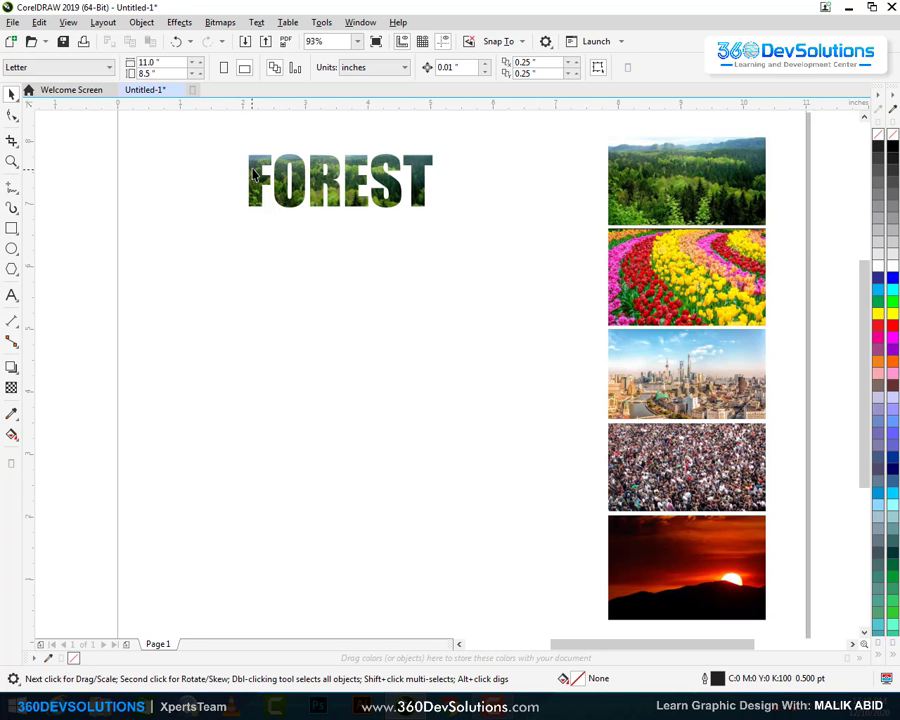
{"action": "left_click", "coordinate": [257, 190]}
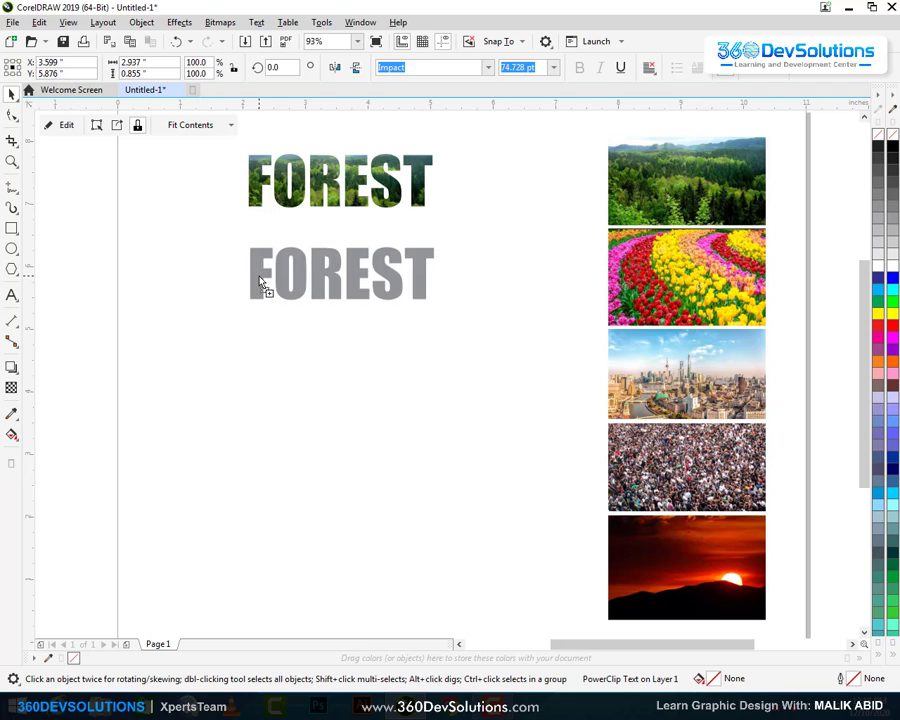
{"action": "left_click", "coordinate": [262, 286]}
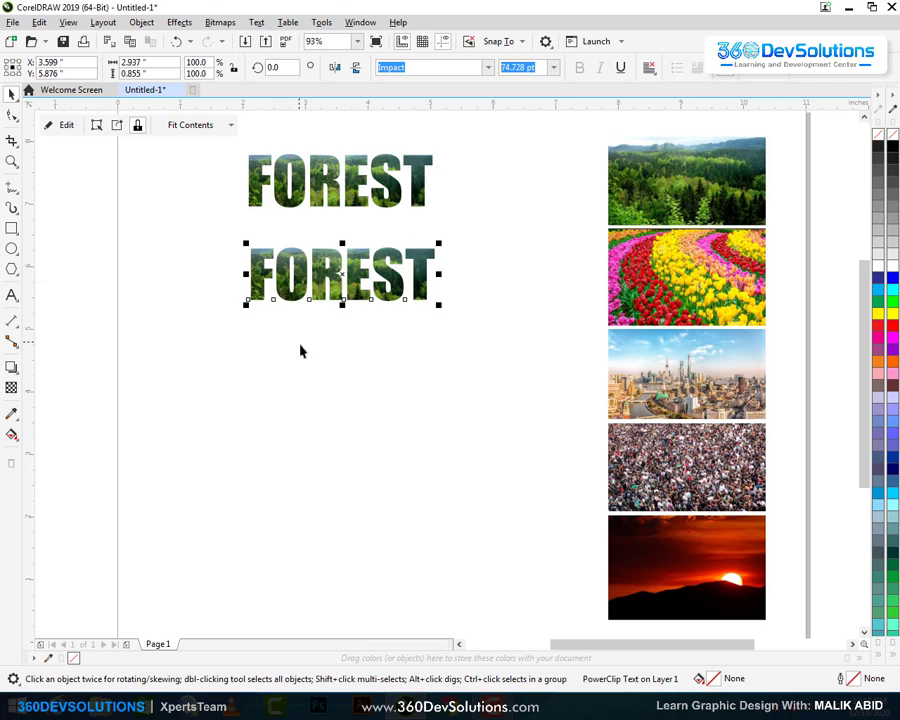
- Extract the forest photo from the duplicated FOREST text and delete it, leaving the PowerClip frame empty
{"action": "left_click", "coordinate": [119, 127]}
{"action": "left_click", "coordinate": [223, 304]}
{"action": "left_click_drag", "start_coordinate": [334, 269], "coordinate": [350, 404]}
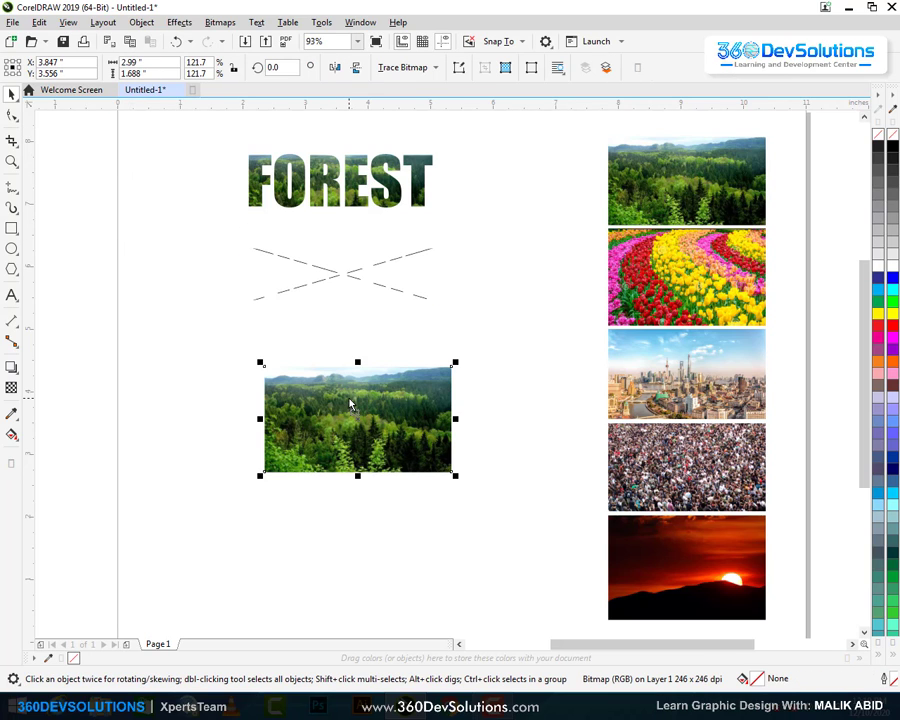
{"action": "key", "text": "Delete"}
- Fill the empty FOREST PowerClip text with light grey (#E6E6E6)
{"action": "left_click", "coordinate": [392, 287]}
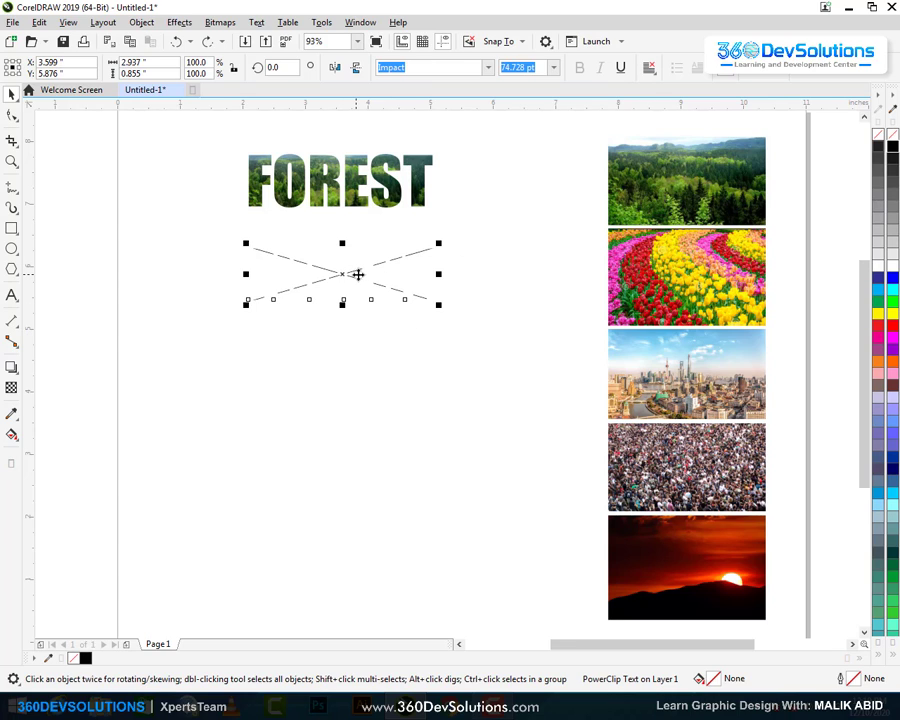
{"action": "left_click", "coordinate": [893, 258]}
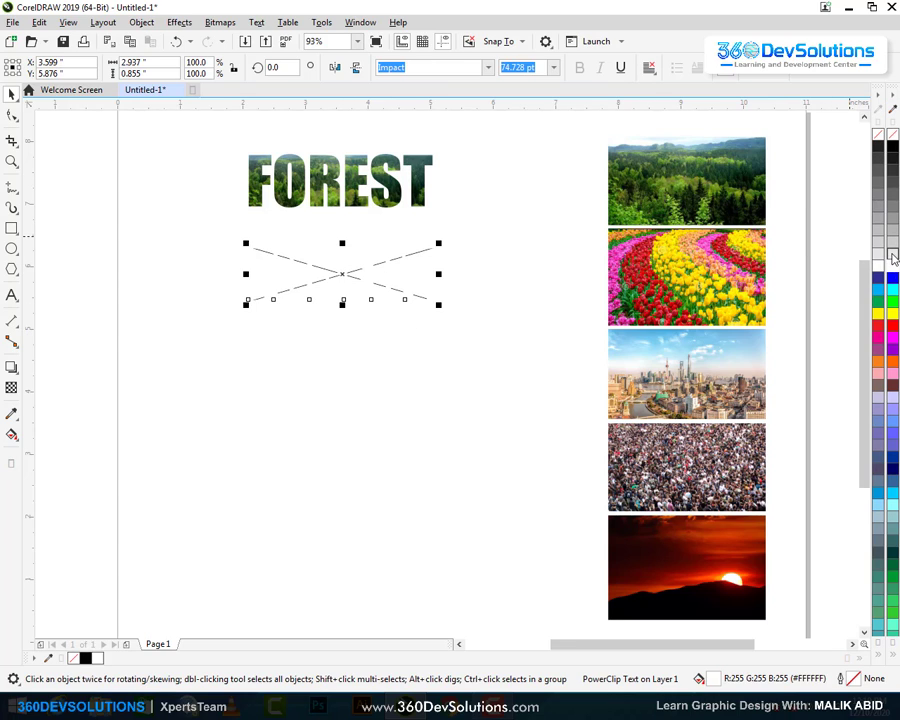
{"action": "left_click", "coordinate": [893, 258]}
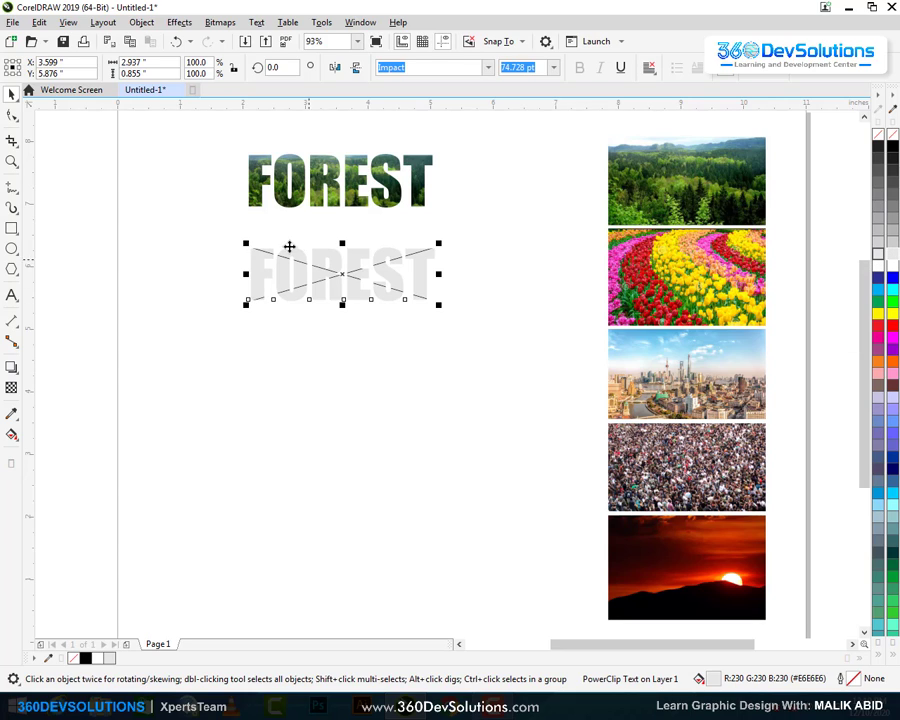
{"action": "key", "text": "Escape"}
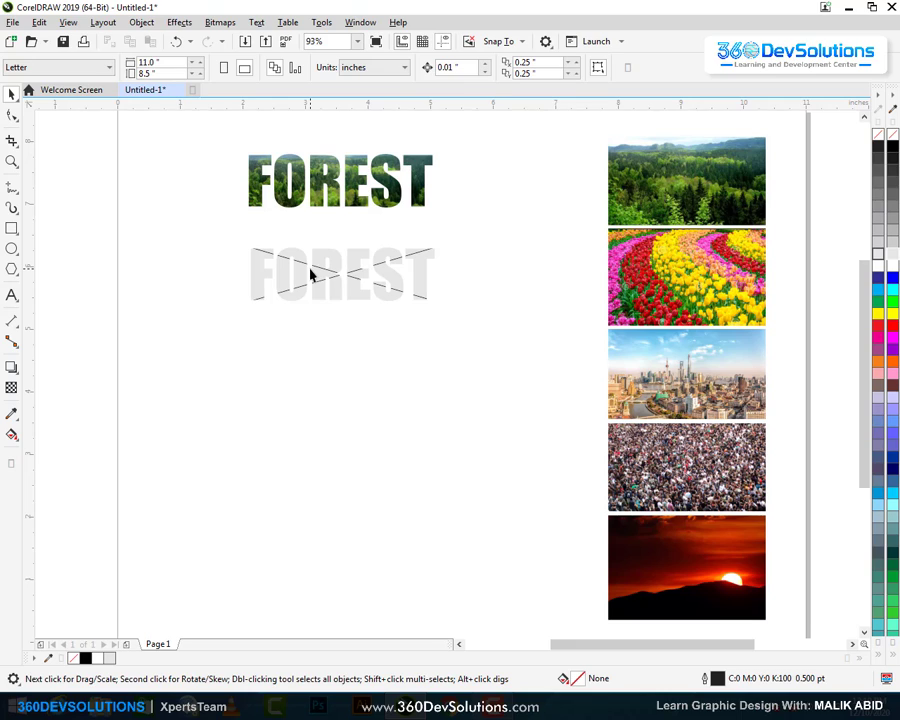
- Remove the PowerClip frame from the grey FOREST text so it is ordinary artistic text again
{"action": "left_click", "coordinate": [420, 275]}
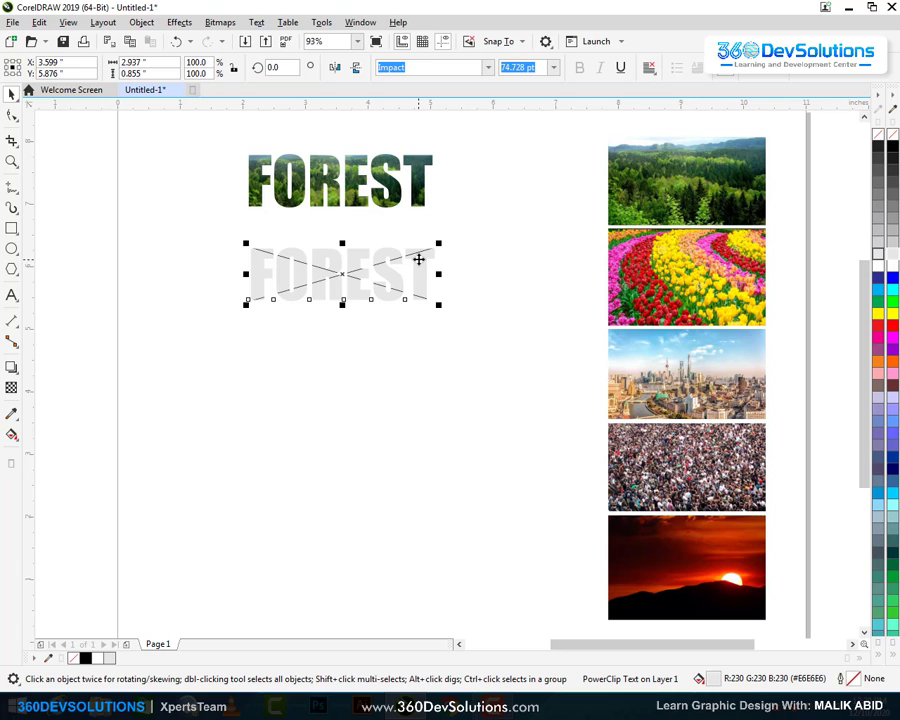
{"action": "right_click", "coordinate": [418, 259]}
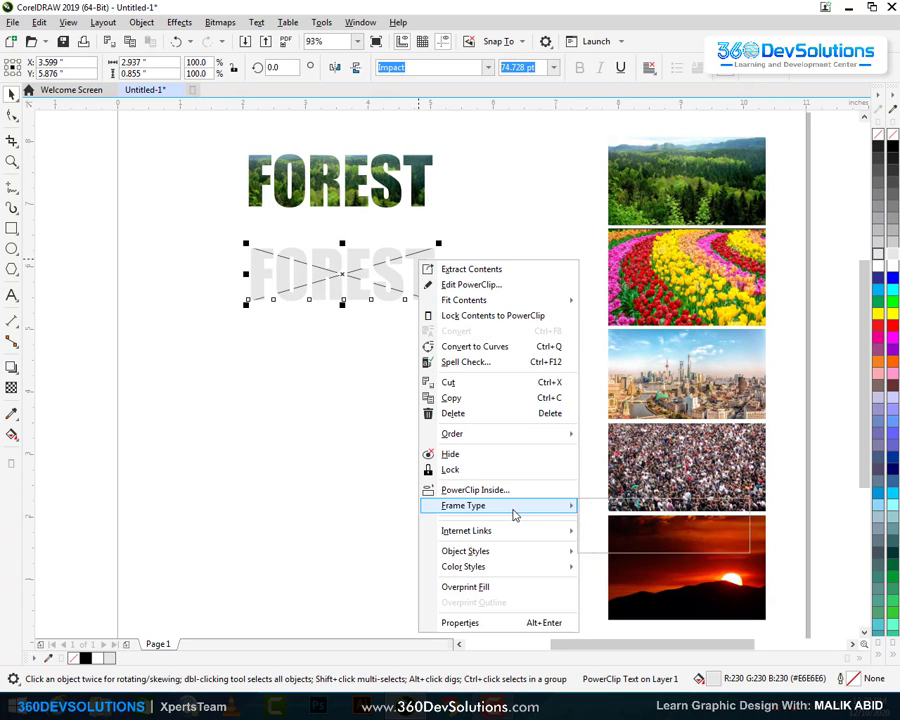
{"action": "mouse_move", "coordinate": [515, 514]}
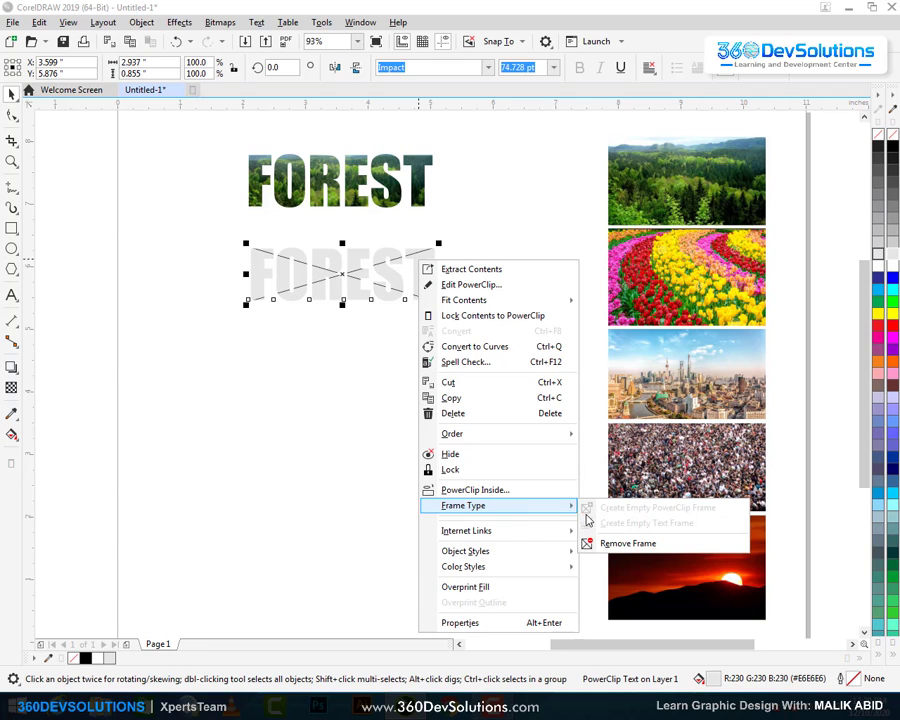
{"action": "left_click", "coordinate": [628, 543]}
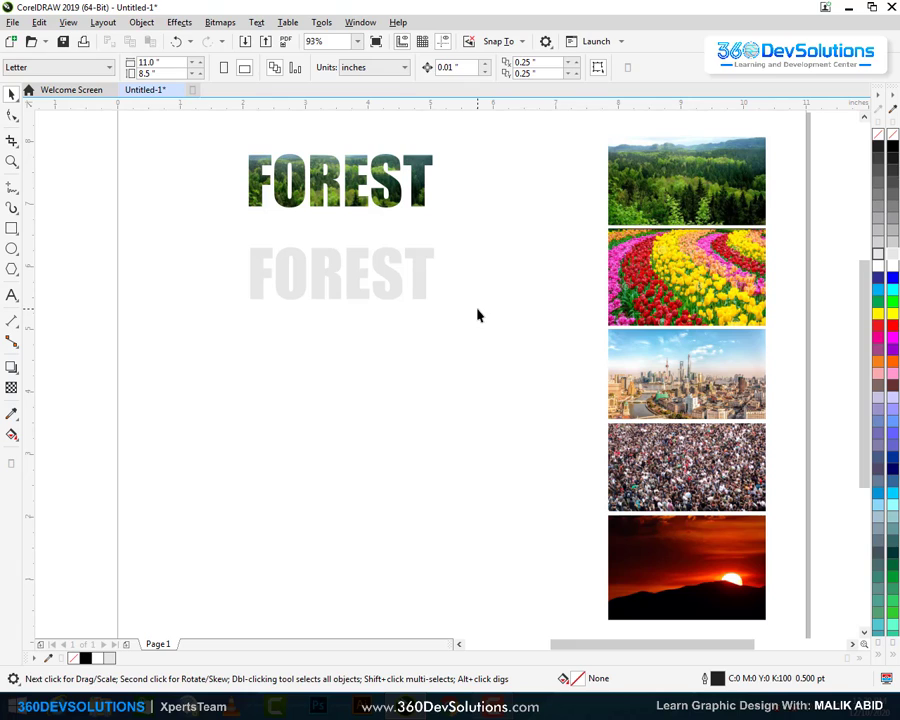
- Fill the lower FOREST text with black
{"action": "left_click", "coordinate": [412, 256]}
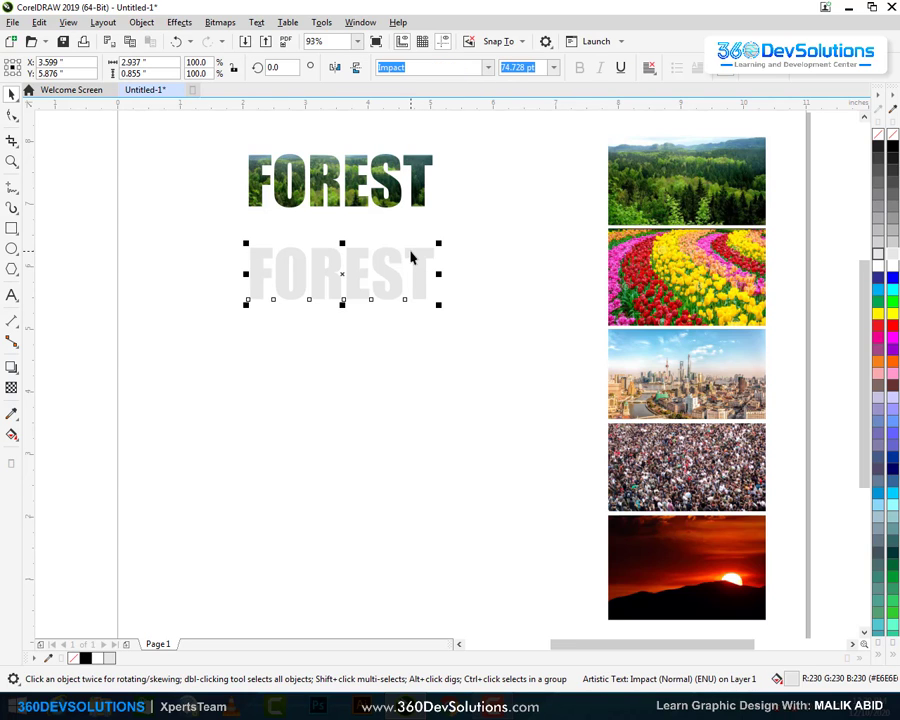
{"action": "left_click", "coordinate": [444, 263]}
{"action": "left_click", "coordinate": [434, 259]}
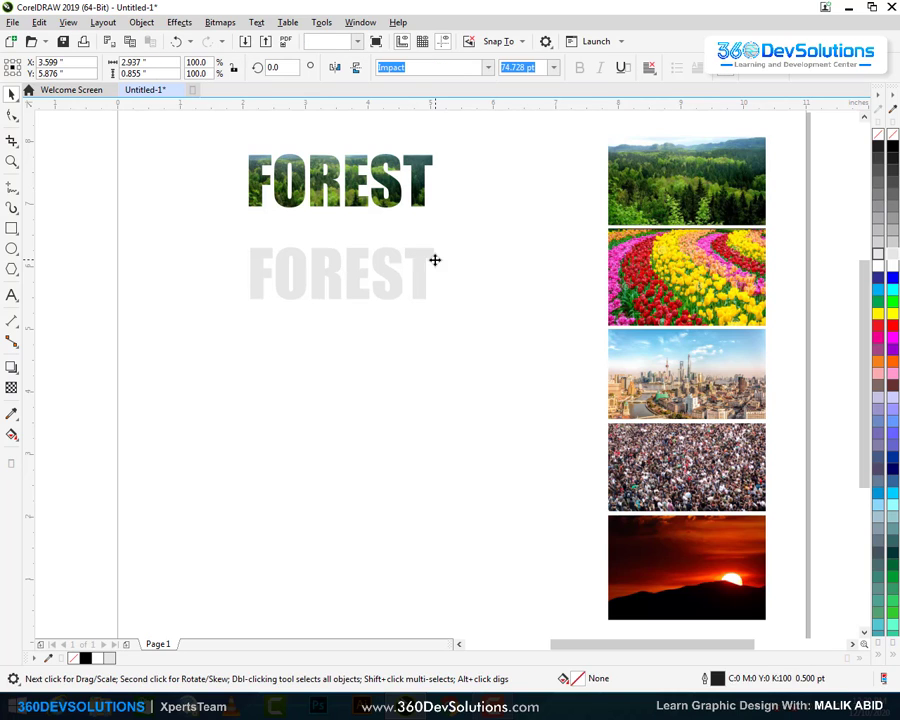
{"action": "left_click", "coordinate": [893, 150]}
{"action": "key", "text": "Escape"}
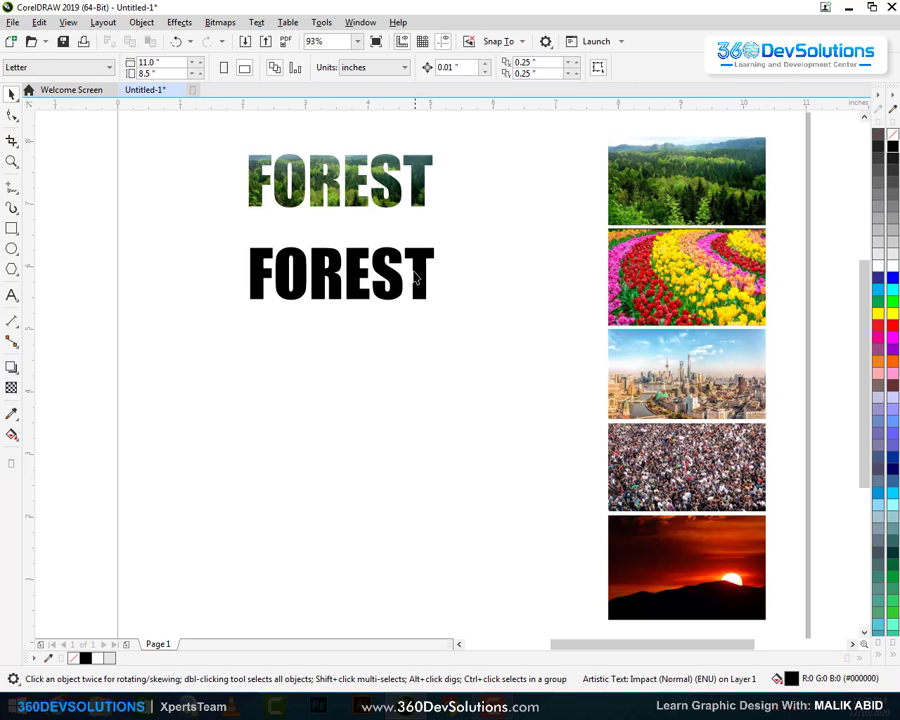
- Make three copies of the black FOREST text, evenly spaced down the page beneath it
{"action": "left_click_drag", "start_coordinate": [427, 265], "coordinate": [427, 357]}
{"action": "right_click", "coordinate": [427, 357]}
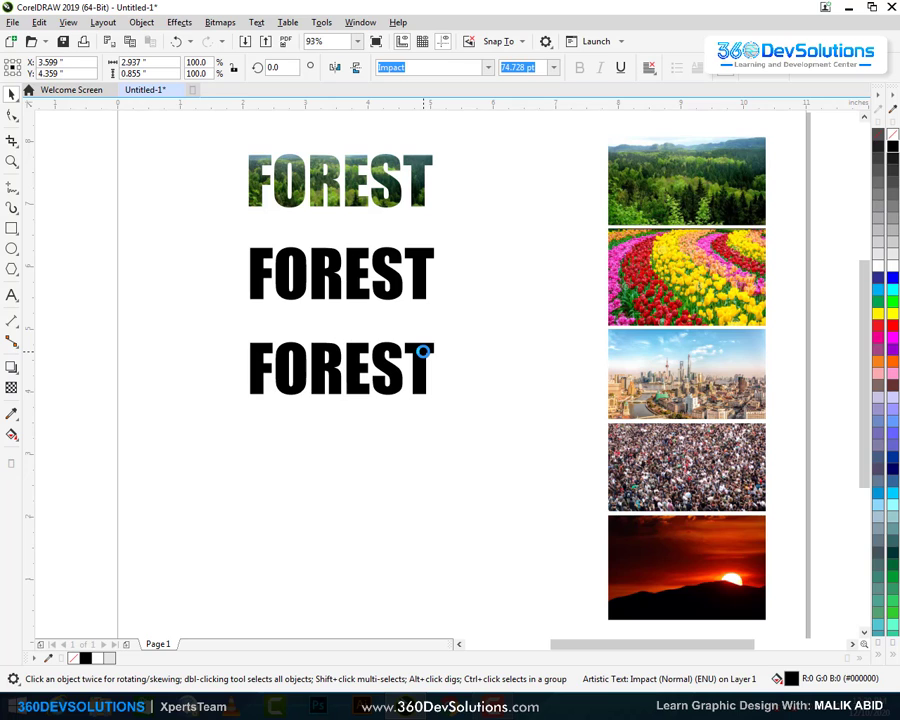
{"action": "key", "text": "ctrl+r"}
{"action": "key", "text": "ctrl+r"}
{"action": "left_click", "coordinate": [522, 318]}
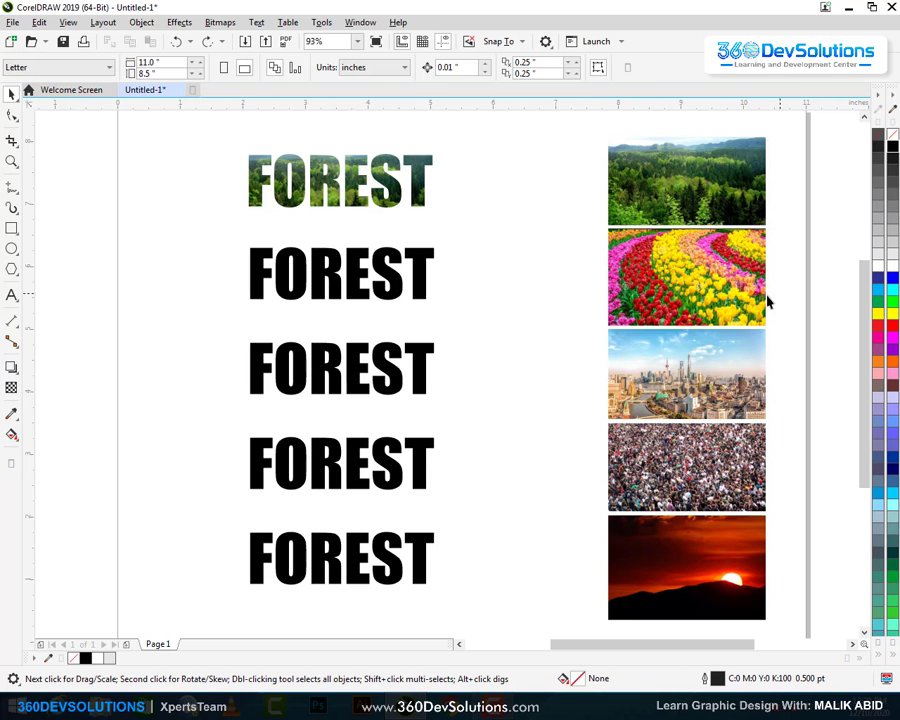
- Place a copy of the tulip photo beside the first black FOREST text
{"action": "left_click_drag", "start_coordinate": [716, 258], "coordinate": [568, 268]}
{"action": "left_click", "coordinate": [562, 182]}
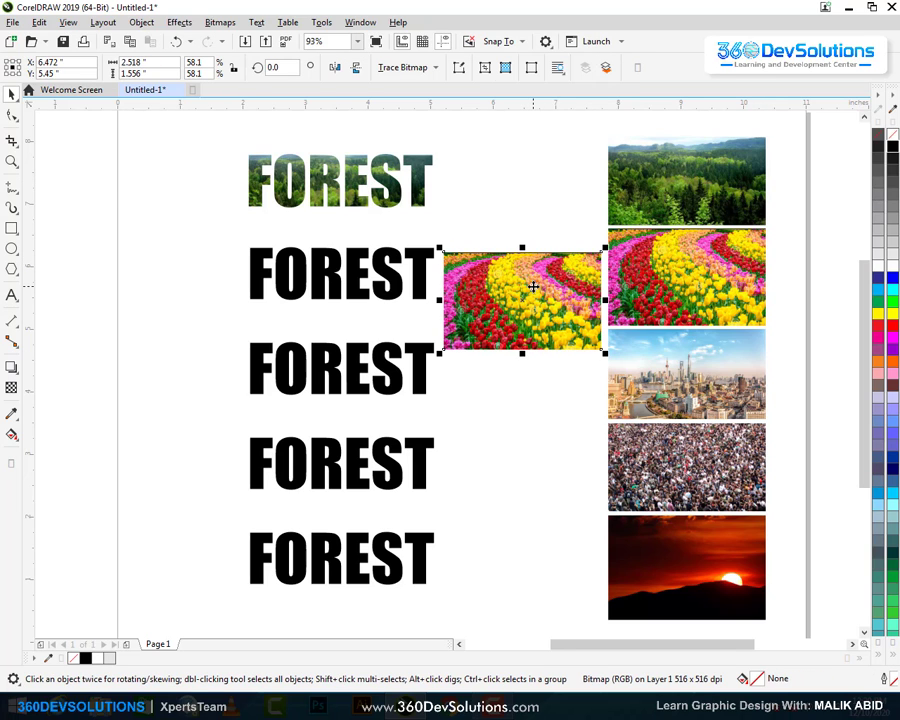
{"action": "scroll", "coordinate": [532, 290], "scroll_direction": "up", "scroll_amount": 1}
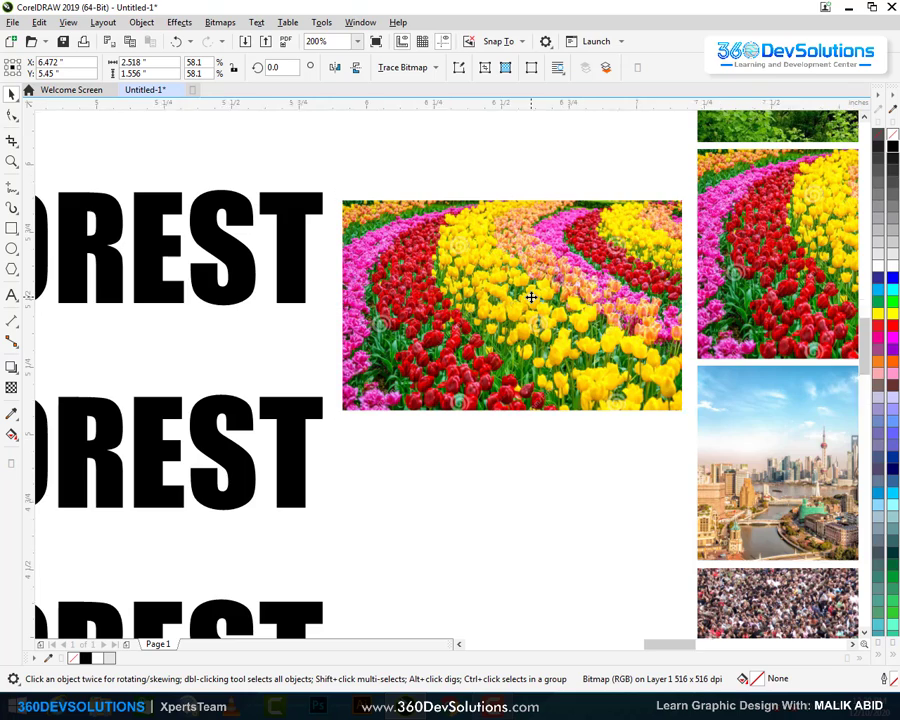
{"action": "scroll", "coordinate": [532, 297], "scroll_direction": "up", "scroll_amount": 1}
{"action": "scroll", "coordinate": [532, 297], "scroll_direction": "down", "scroll_amount": 2}
- Replace the wording of the first black FOREST text with FLOWERS
{"action": "double_click", "coordinate": [390, 284]}
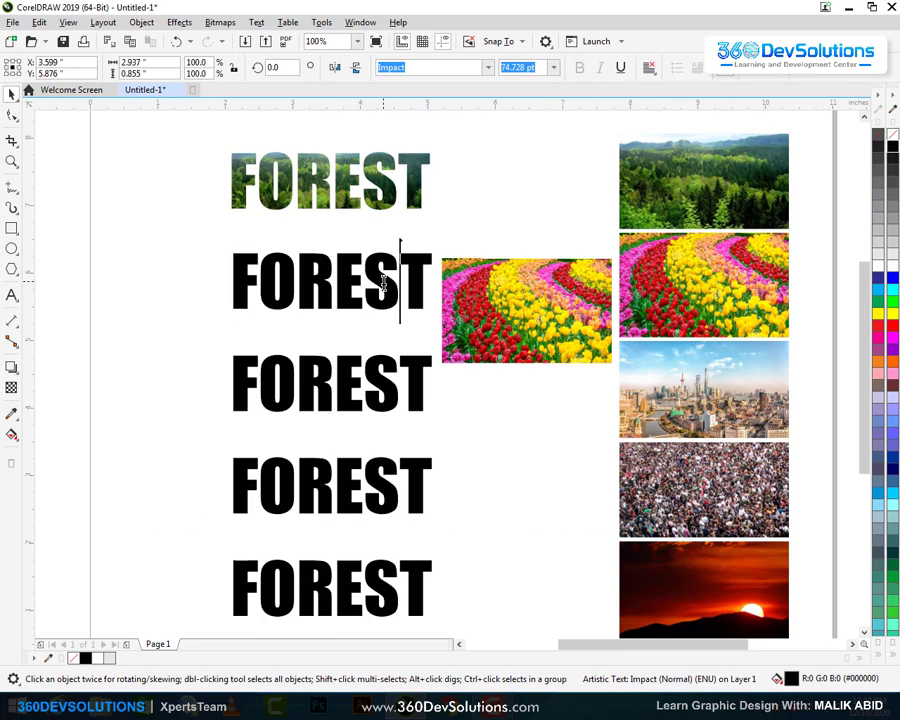
{"action": "double_click", "coordinate": [383, 285]}
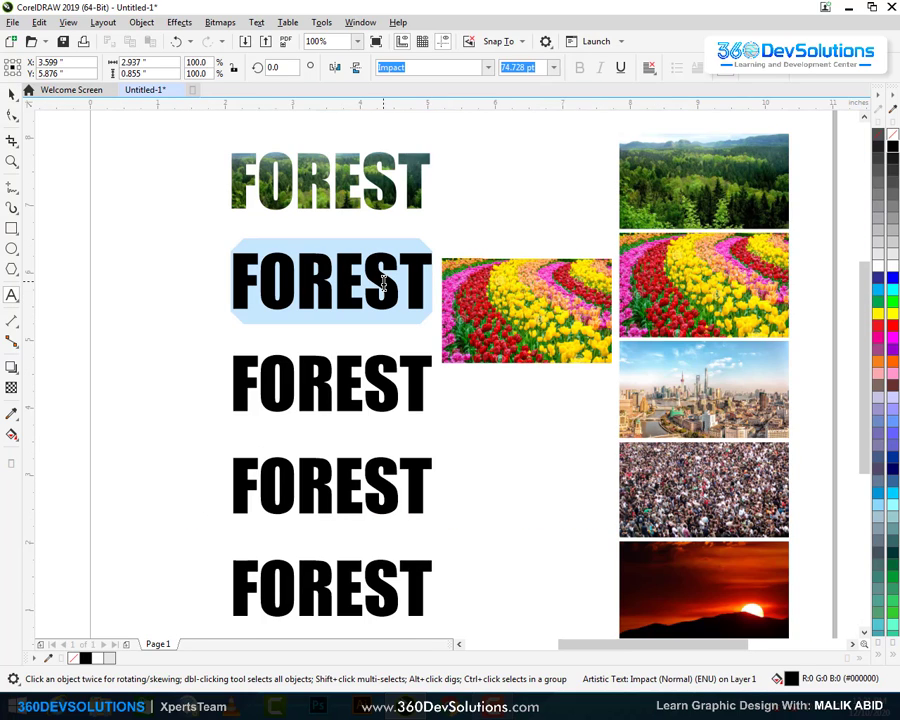
{"action": "type", "text": "FLOWERS"}
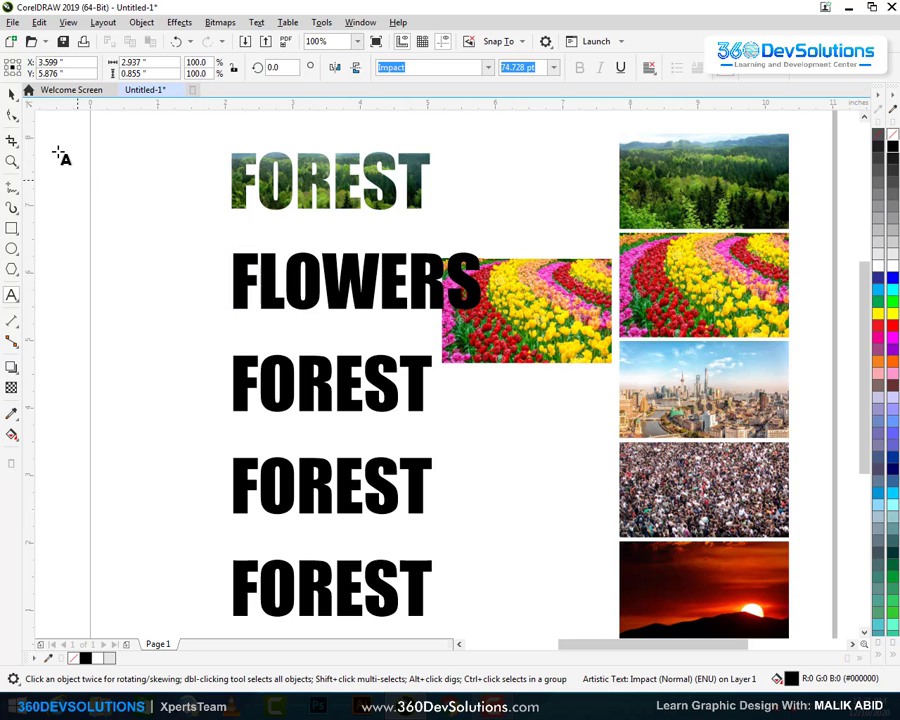
{"action": "left_click", "coordinate": [10, 94]}
- PowerClip the copied tulip photo inside the FLOWERS text and enlarge it to about 3.71 × 2.29 inches to cover all the letters
{"action": "left_click", "coordinate": [539, 285]}
{"action": "left_click_drag", "start_coordinate": [539, 285], "coordinate": [544, 385]}
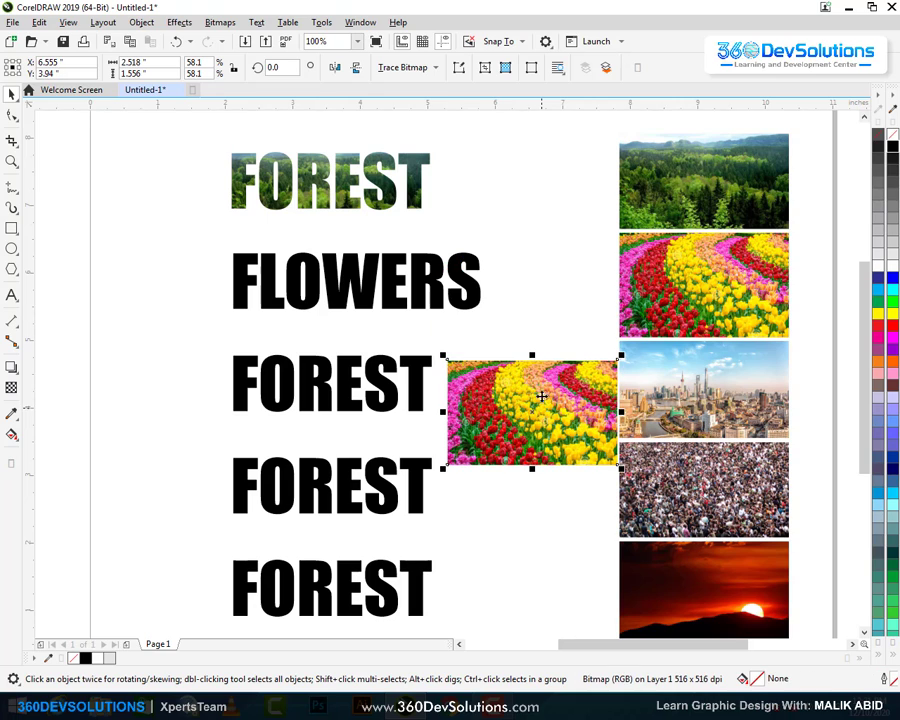
{"action": "right_click", "coordinate": [544, 385]}
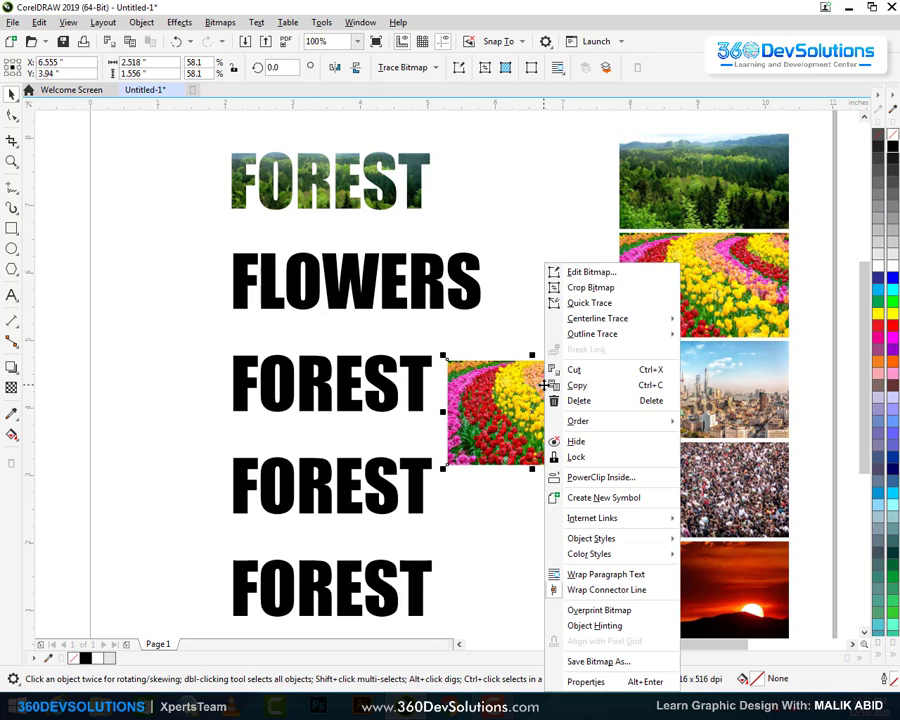
{"action": "left_click", "coordinate": [556, 476]}
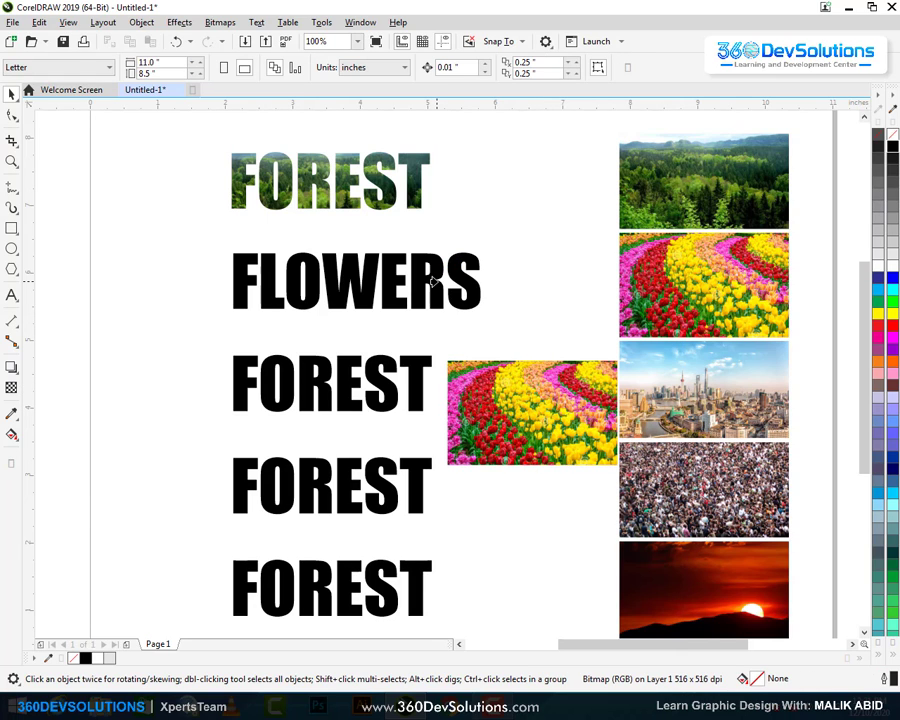
{"action": "left_click", "coordinate": [433, 283]}
{"action": "left_click", "coordinate": [434, 282], "text": "alt"}
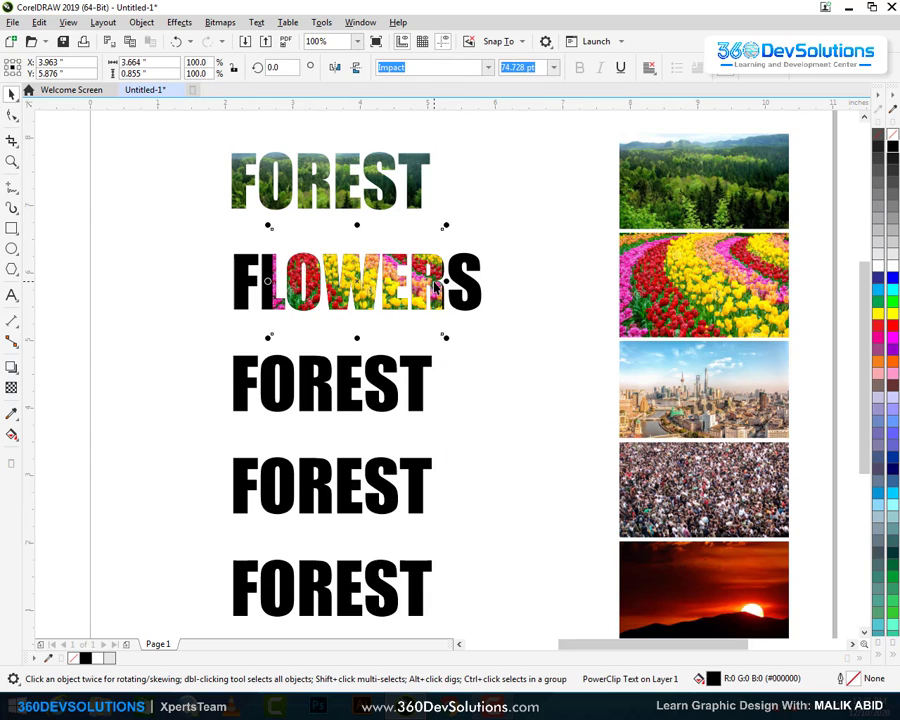
{"action": "left_click_drag", "start_coordinate": [447, 338], "coordinate": [488, 367]}
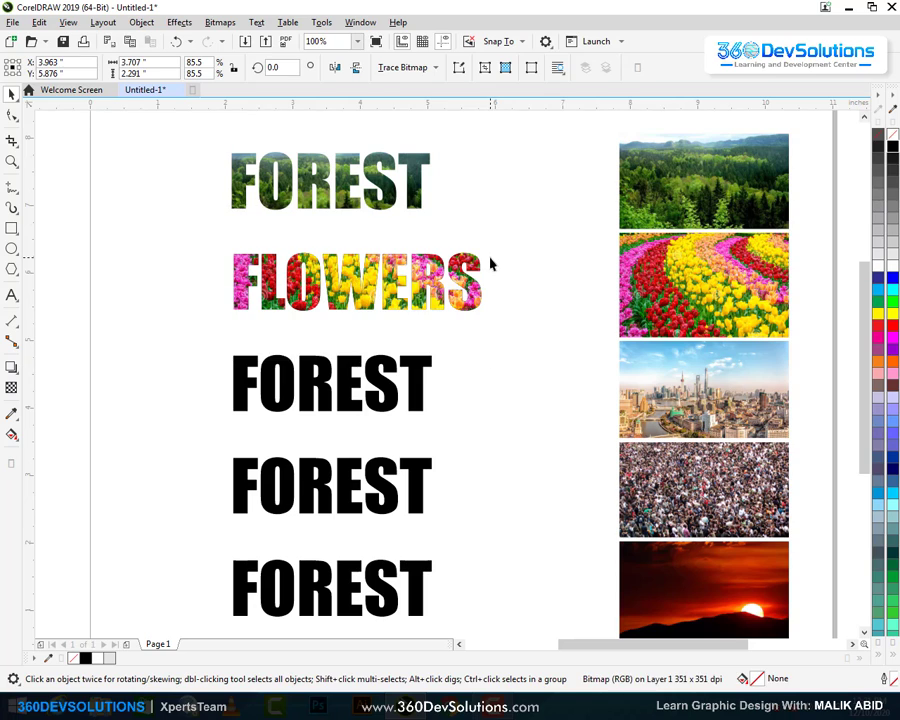
- Move the tulip photo inside the FLOWERS text straight down so different rows of blooms fill the letters
{"action": "left_click", "coordinate": [490, 261]}
{"action": "left_click", "coordinate": [418, 281], "text": "alt"}
{"action": "left_click", "coordinate": [627, 208]}
{"action": "left_click", "coordinate": [507, 257]}
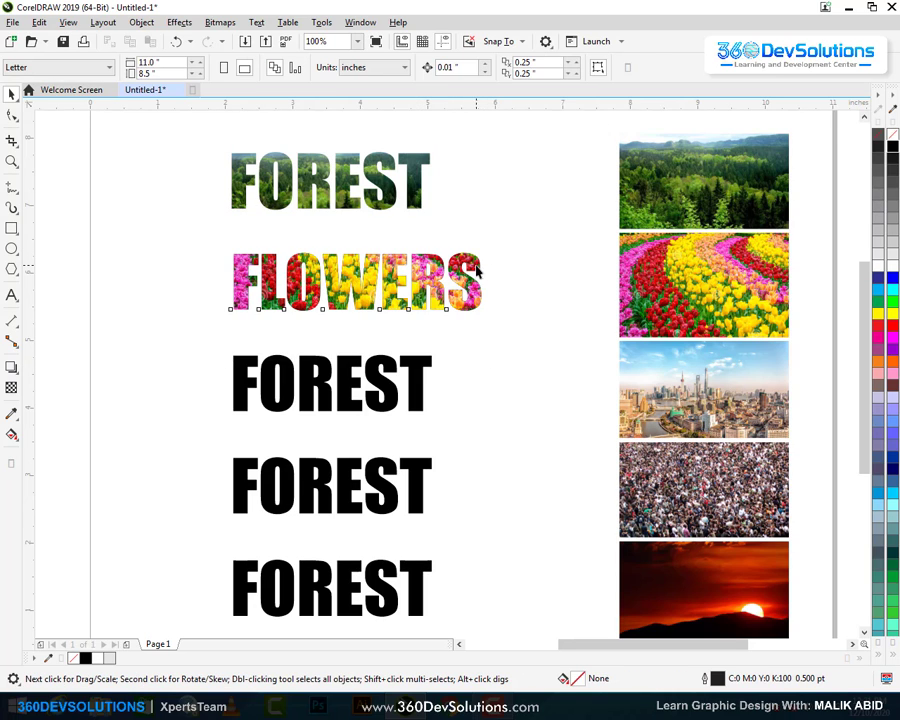
{"action": "left_click", "coordinate": [478, 273]}
{"action": "left_click", "coordinate": [466, 229]}
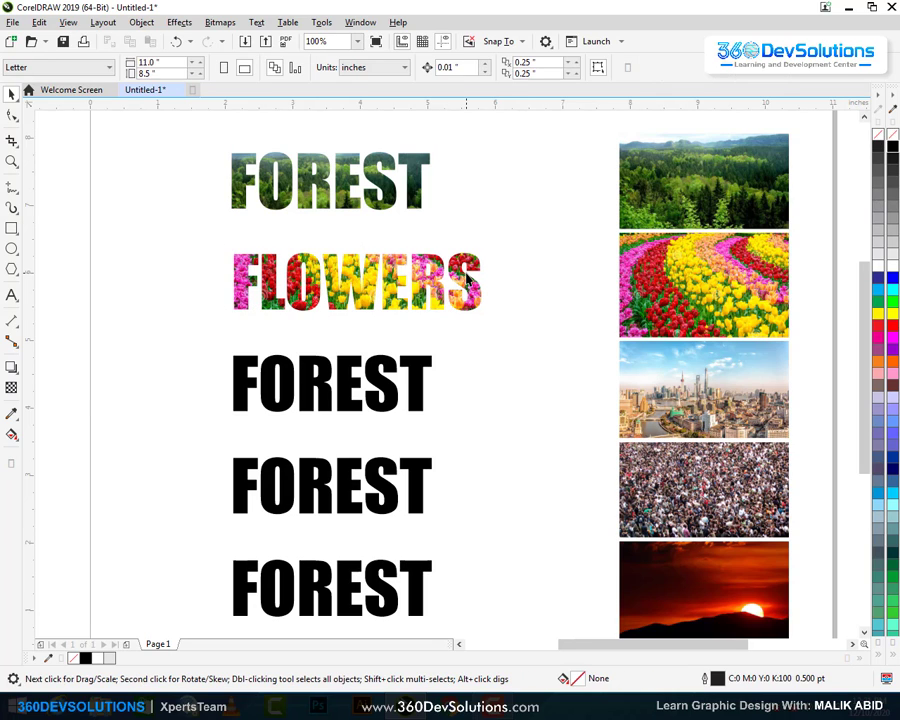
{"action": "left_click", "coordinate": [463, 278], "text": "alt"}
{"action": "left_click_drag", "start_coordinate": [463, 278], "coordinate": [476, 315]}
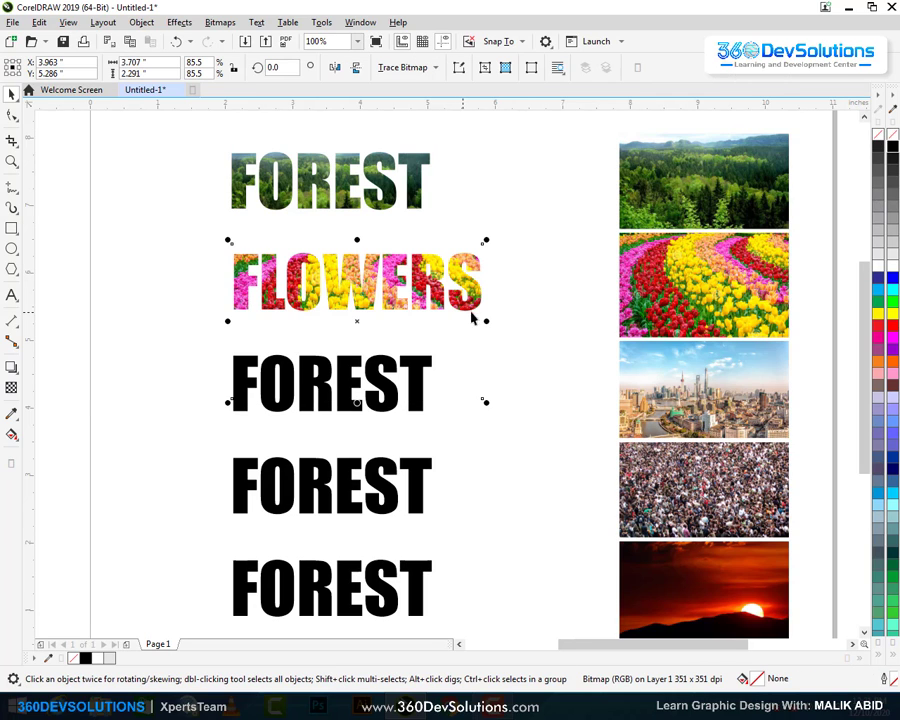
{"action": "left_click", "coordinate": [517, 229]}
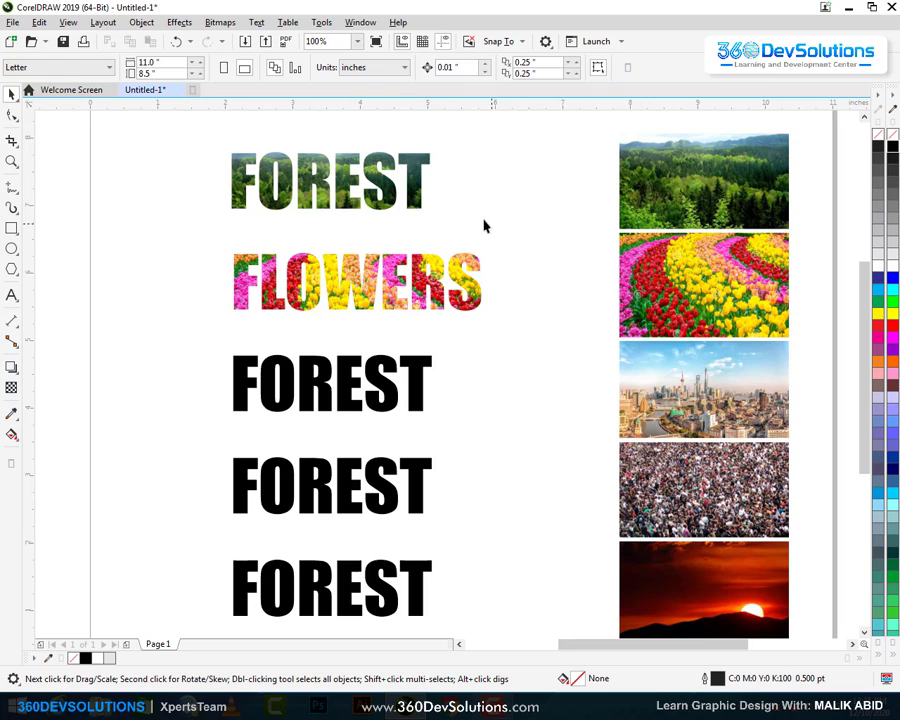
- Enlarge the tulip photo inside the FLOWERS text to about 3.98 × 2.46 inches
{"action": "key", "text": "z"}
{"action": "left_click_drag", "start_coordinate": [506, 234], "coordinate": [220, 366]}
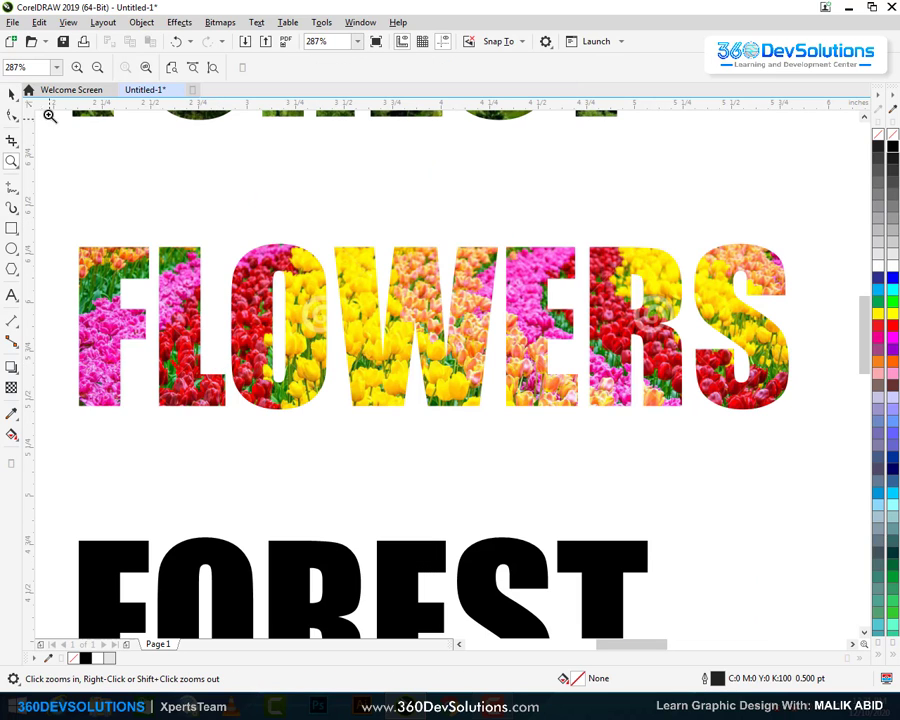
{"action": "left_click", "coordinate": [11, 93]}
{"action": "left_click", "coordinate": [376, 305]}
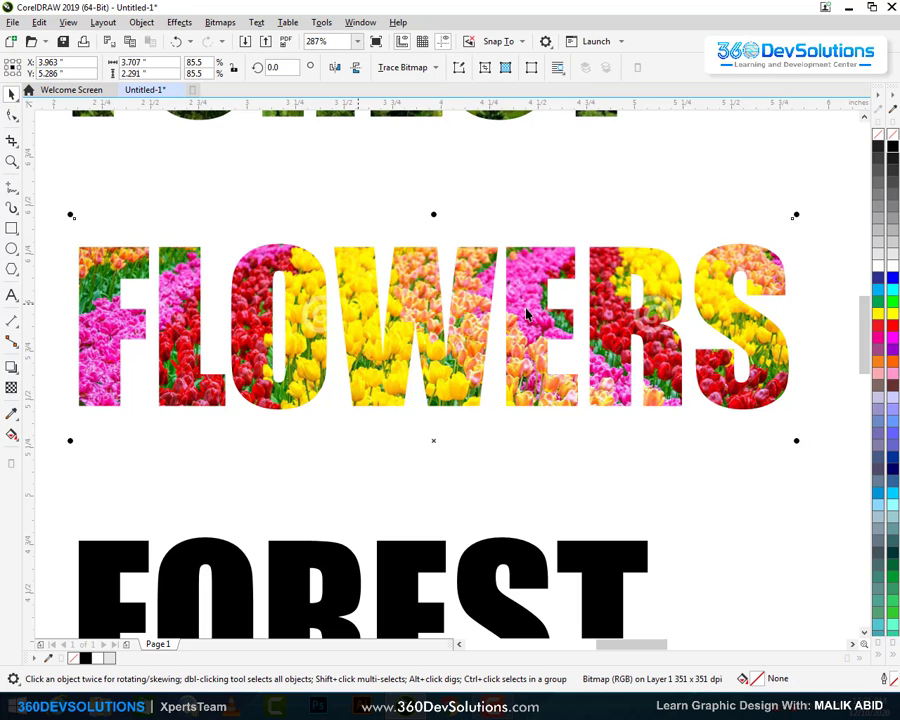
{"action": "left_click_drag", "start_coordinate": [796, 213], "coordinate": [822, 199]}
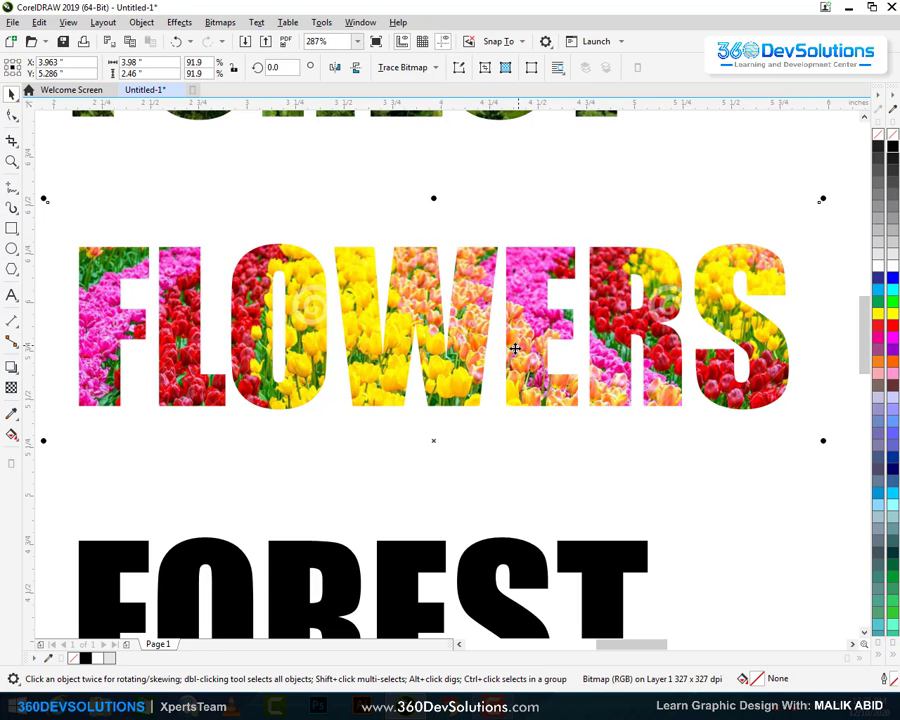
{"action": "left_click", "coordinate": [544, 215]}
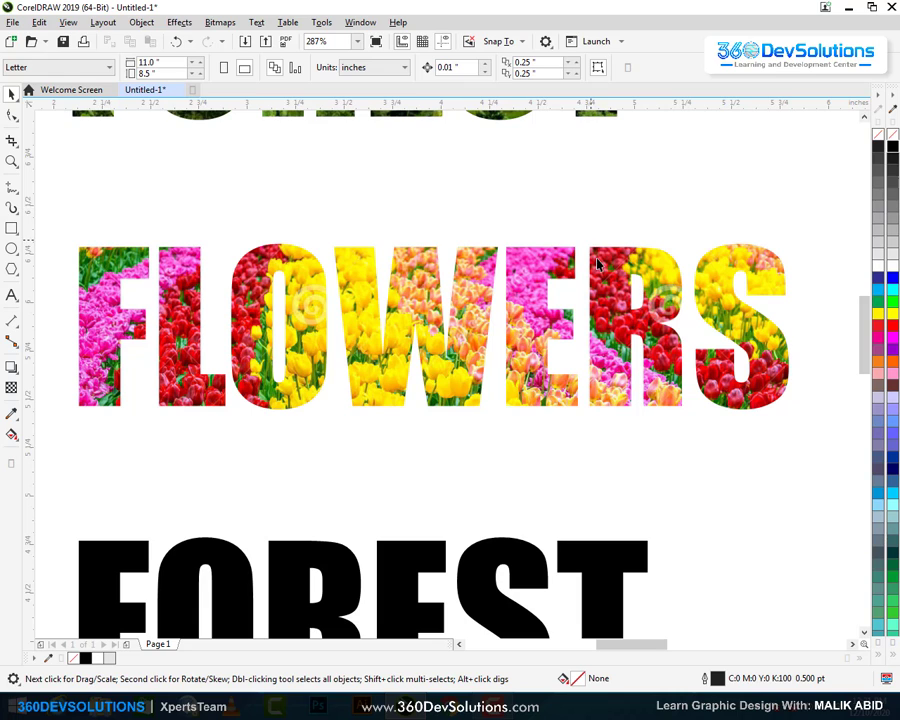
- Shrink the tulip photo inside FLOWERS to about 2.10 × 1.30 inches and add a mirrored copy beside it to cover the remaining letters
{"action": "left_click", "coordinate": [607, 323]}
{"action": "left_click", "coordinate": [607, 323], "text": "ctrl"}
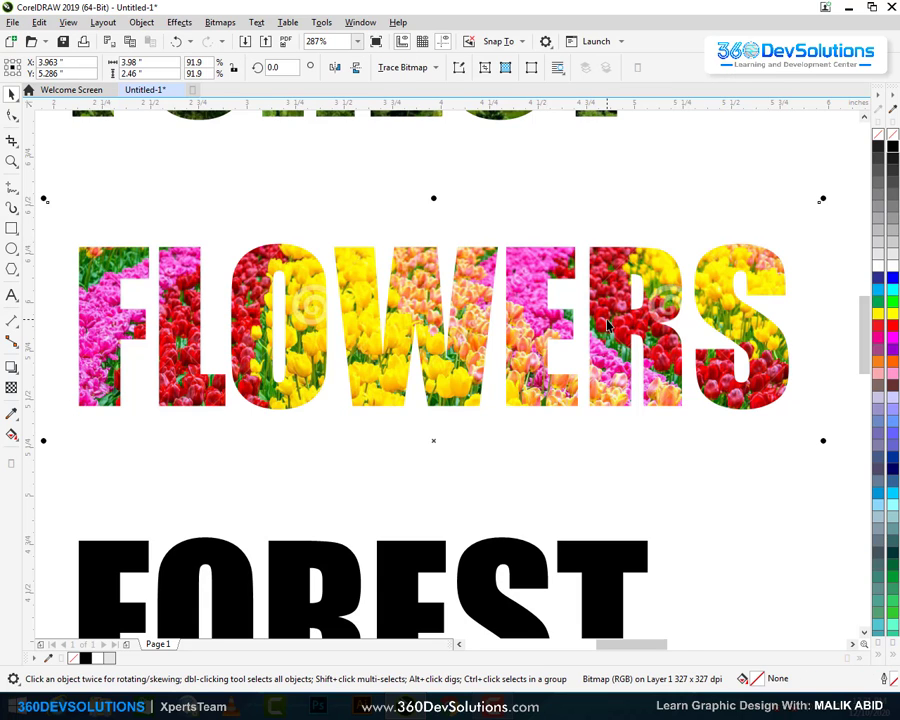
{"action": "scroll", "coordinate": [718, 506], "scroll_direction": "down", "scroll_amount": 2}
{"action": "left_click_drag", "start_coordinate": [722, 497], "coordinate": [527, 375]}
{"action": "left_click_drag", "start_coordinate": [309, 307], "coordinate": [540, 306]}
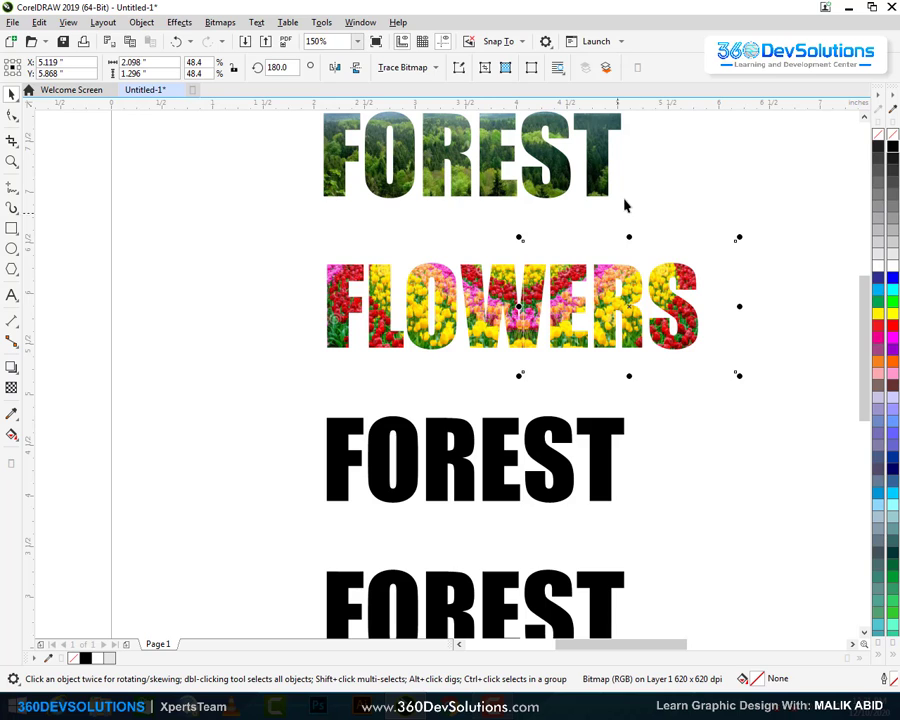
{"action": "left_click", "coordinate": [625, 203]}
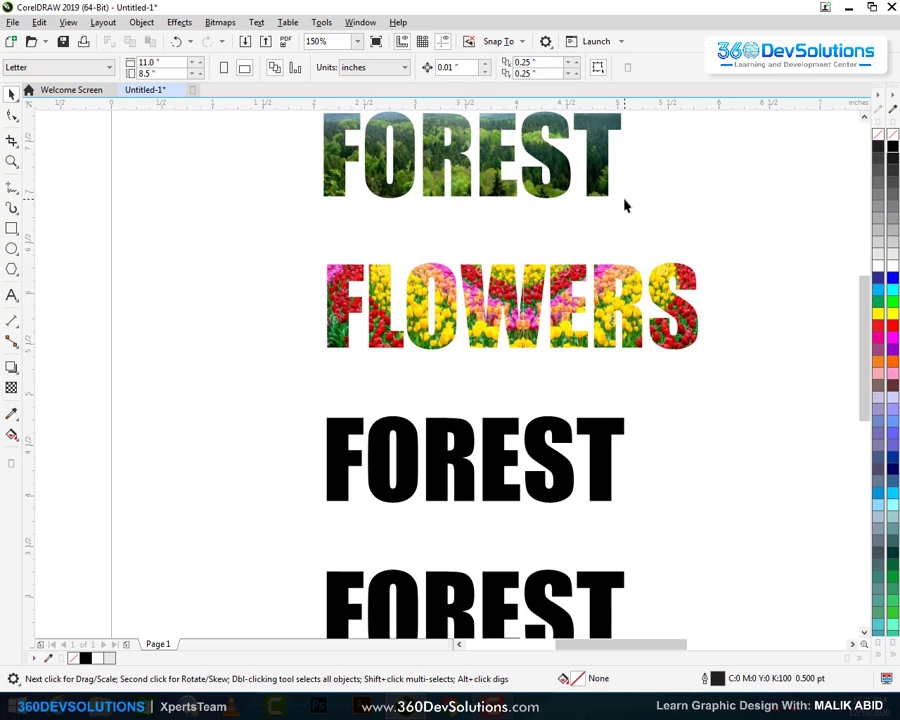
- Scale both tulip photos inside FLOWERS together to about 3.88 × 1.20 inches and nudge them down until they cover the letters
{"action": "left_click", "coordinate": [503, 297]}
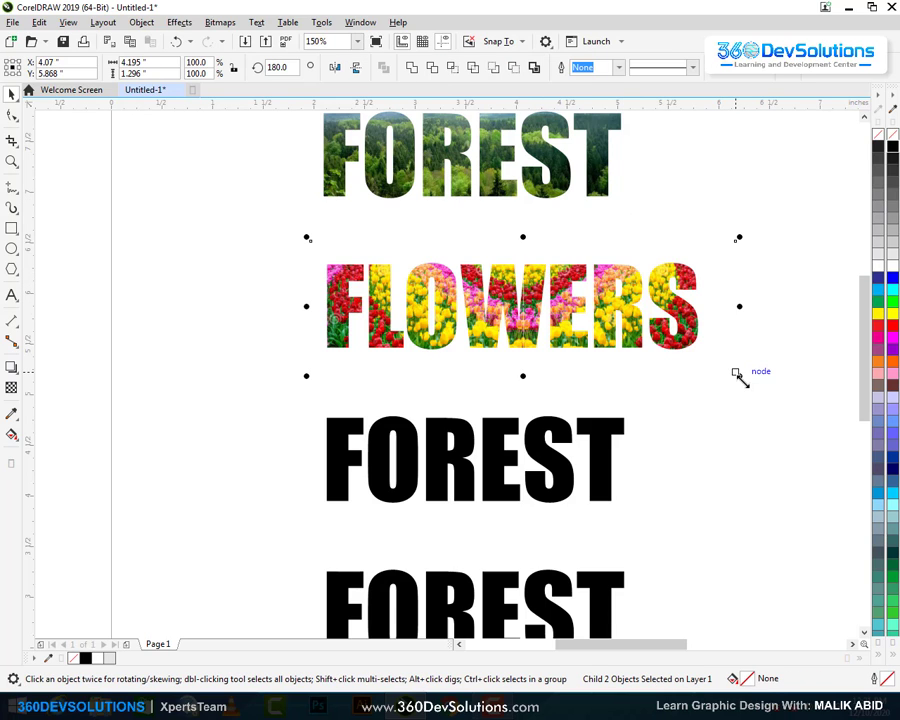
{"action": "left_click_drag", "start_coordinate": [737, 374], "coordinate": [710, 382]}
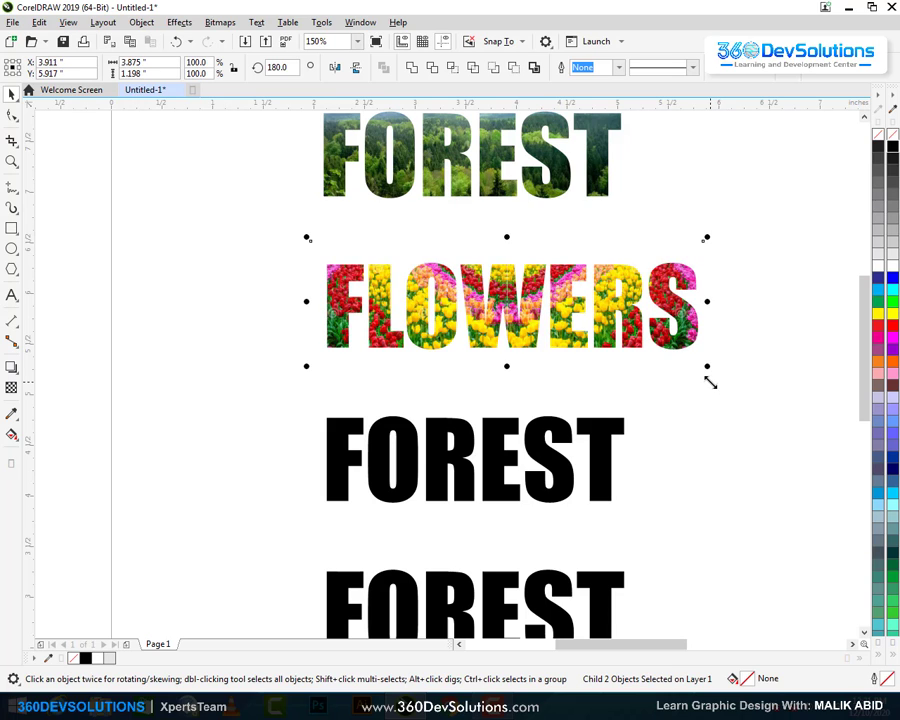
{"action": "key", "text": "Down"}
{"action": "key", "text": "Down"}
{"action": "key", "text": "Down"}
{"action": "key", "text": "Down"}
{"action": "key", "text": "Down"}
{"action": "key", "text": "Down"}
{"action": "key", "text": "Down"}
{"action": "key", "text": "Down"}
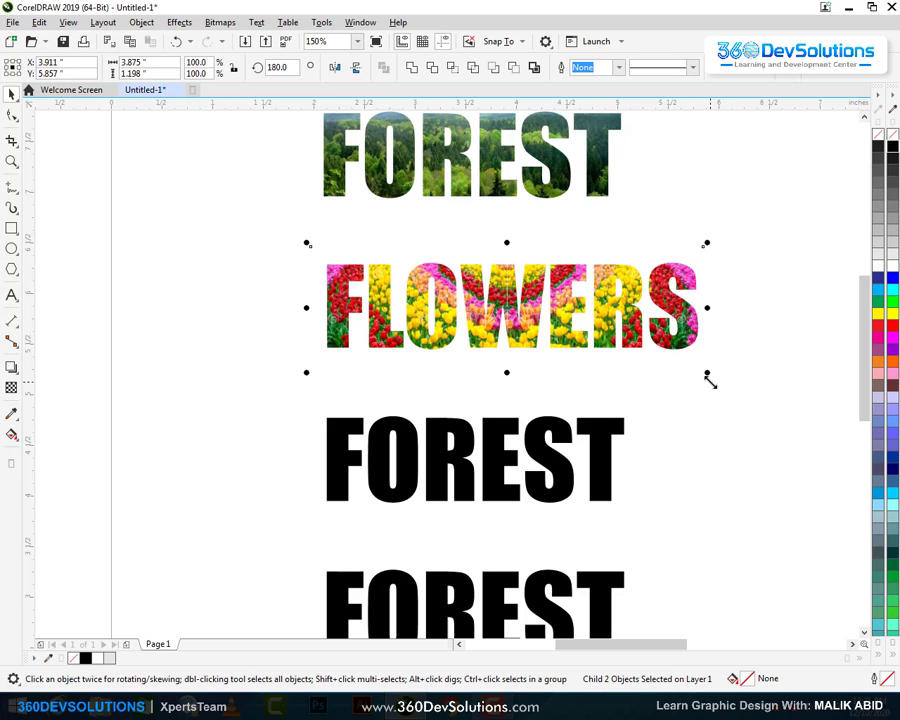
{"action": "key", "text": "Down"}
{"action": "key", "text": "Down"}
{"action": "key", "text": "Down"}
{"action": "key", "text": "Down"}
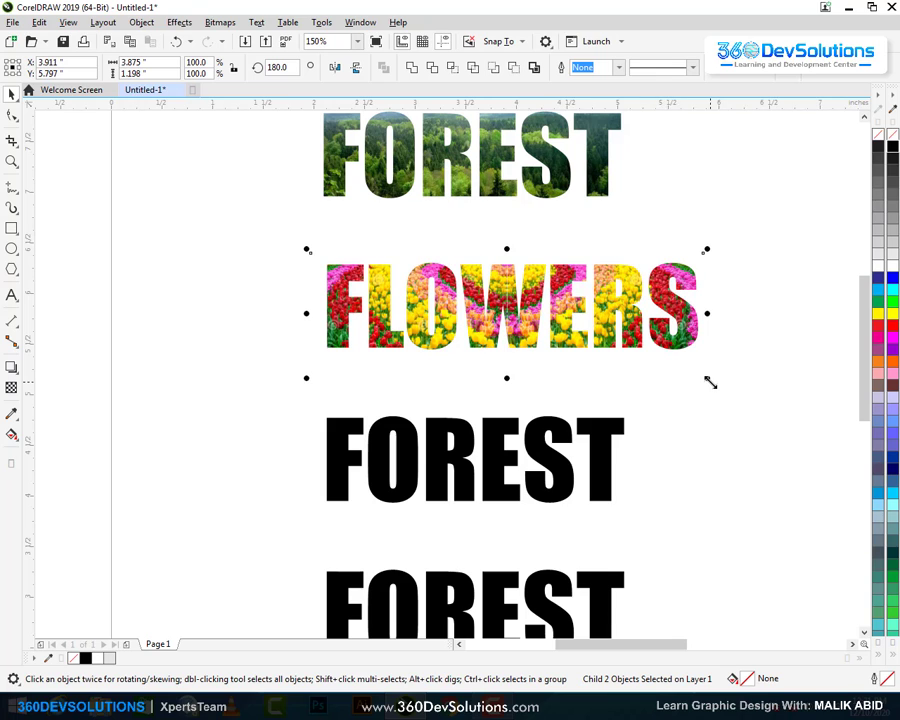
{"action": "left_click", "coordinate": [280, 287]}
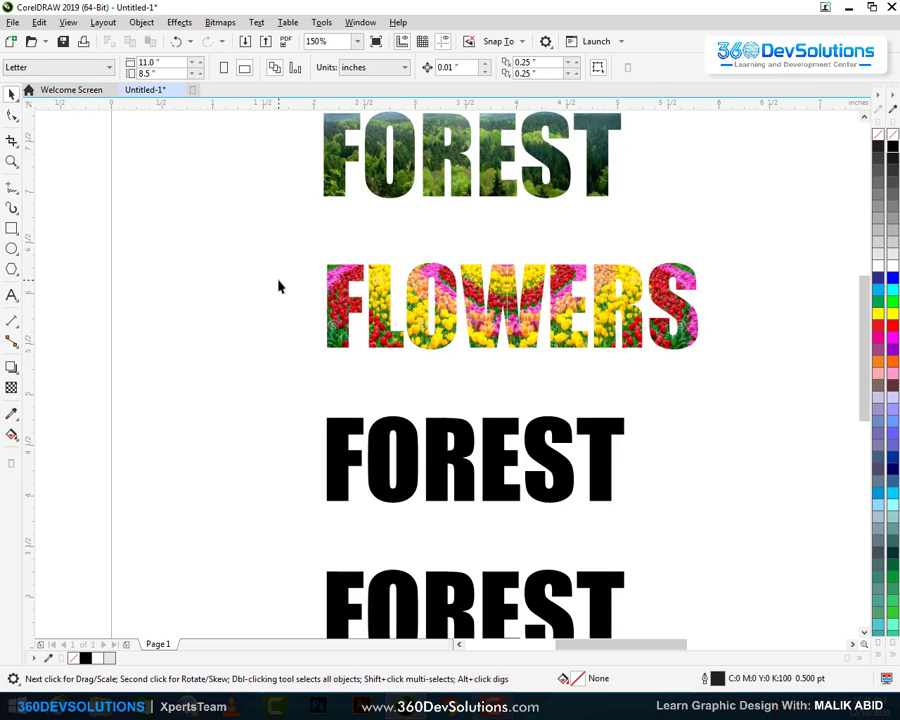
- Examine the column of source photos, looking closely at the city skyline photo
{"action": "key", "text": "shift+F4"}
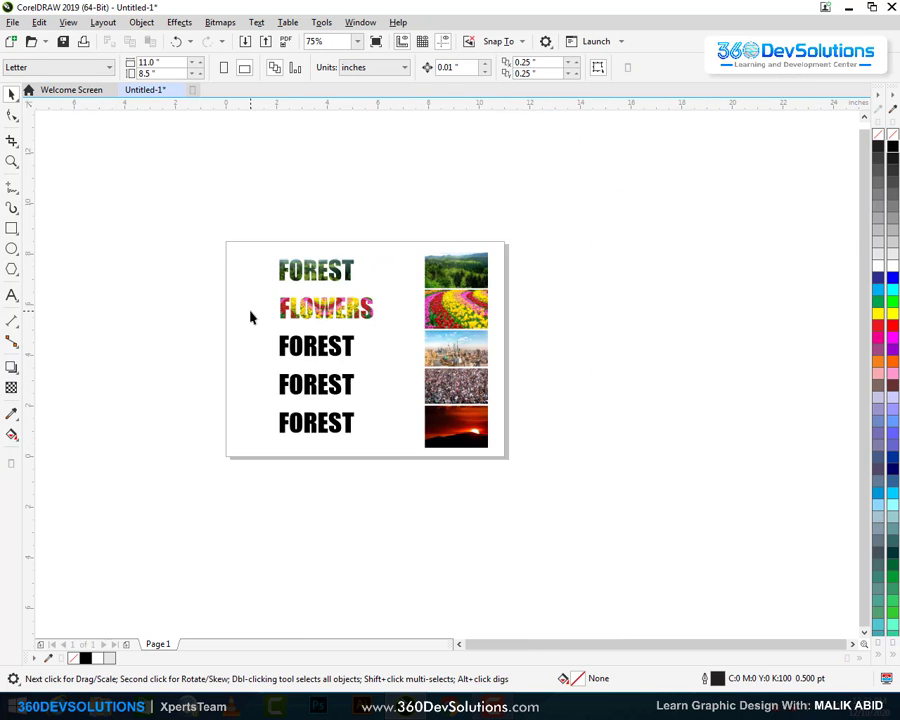
{"action": "left_click", "coordinate": [603, 373]}
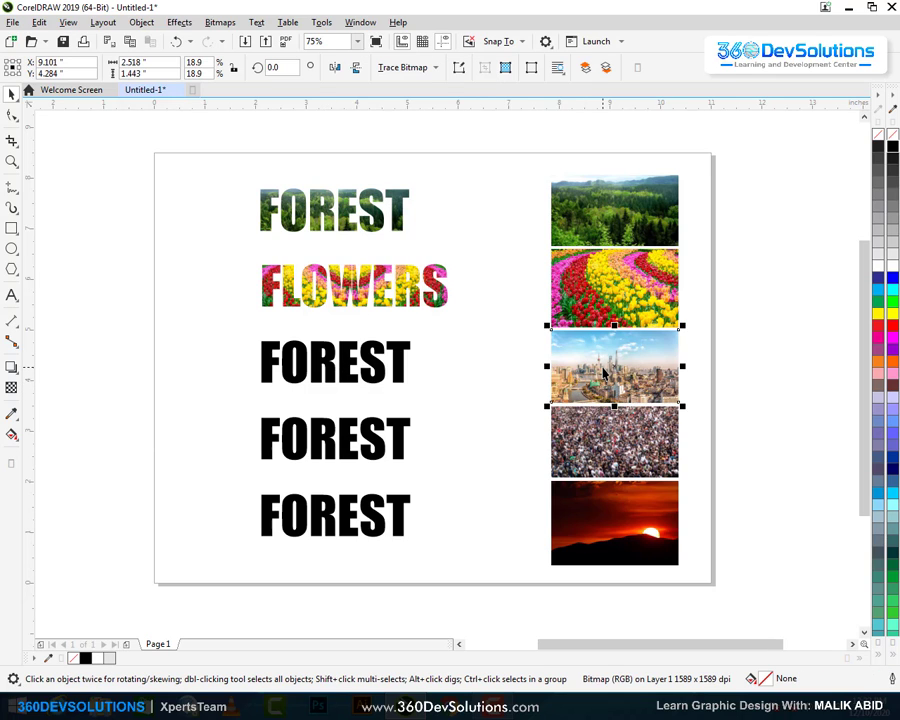
{"action": "key", "text": "shift+F2"}
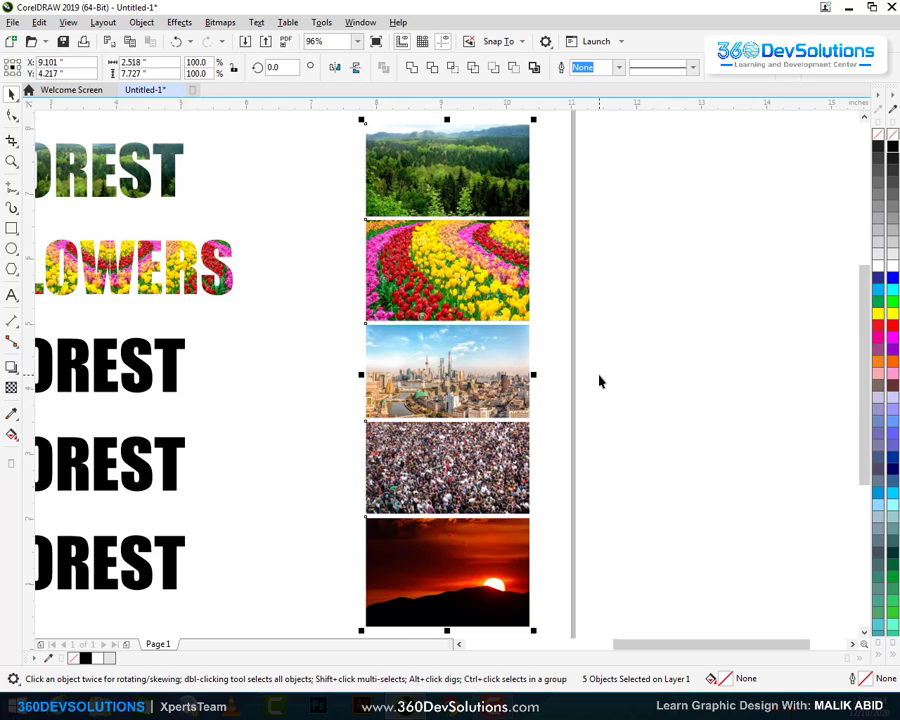
{"action": "left_click", "coordinate": [600, 381]}
{"action": "key", "text": "F4"}
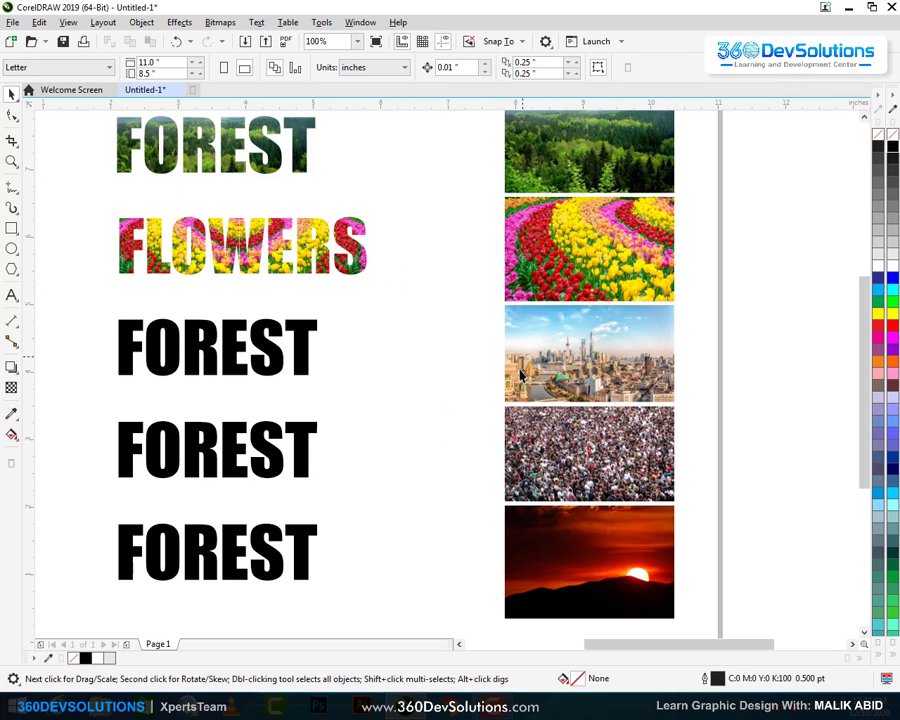
{"action": "left_click", "coordinate": [310, 327]}
{"action": "left_click", "coordinate": [621, 364]}
{"action": "scroll", "coordinate": [621, 364], "scroll_direction": "up", "scroll_amount": 1}
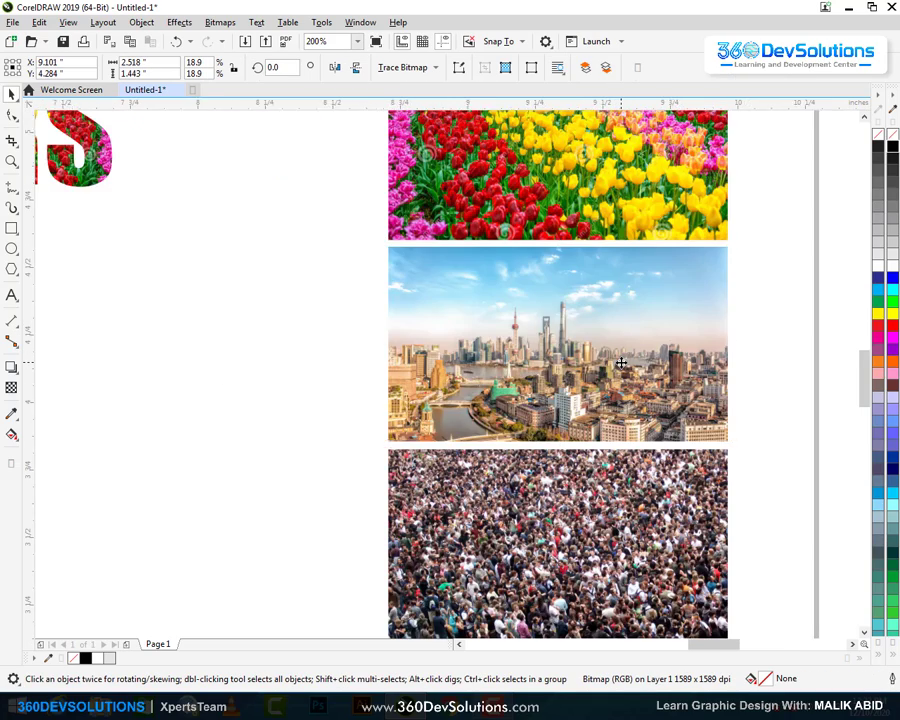
{"action": "scroll", "coordinate": [621, 364], "scroll_direction": "up", "scroll_amount": 1}
{"action": "scroll", "coordinate": [621, 364], "scroll_direction": "down", "scroll_amount": 2}
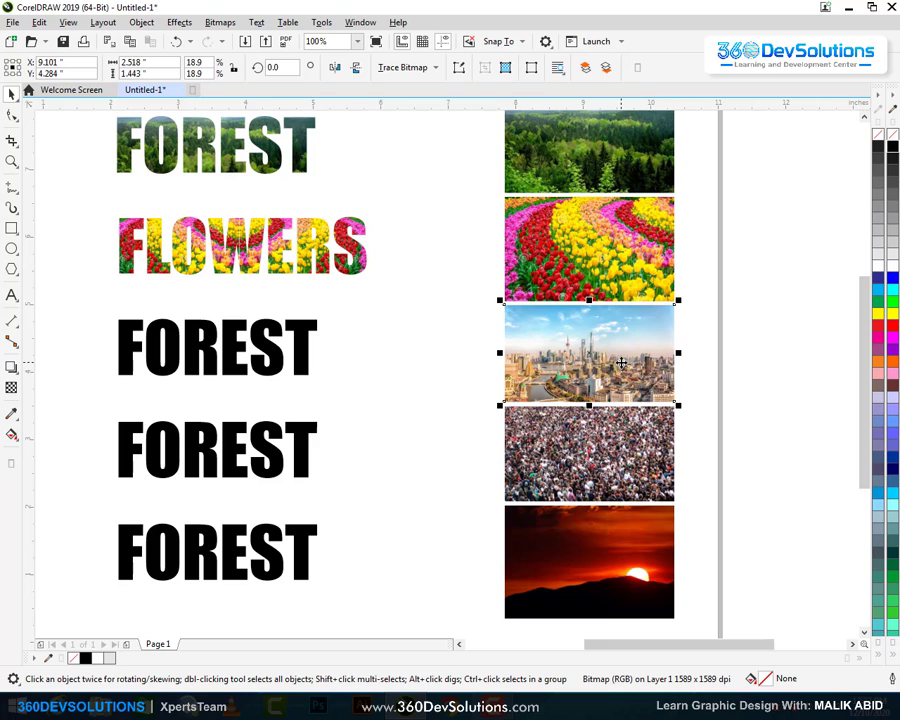
- Replace the wording of the black FOREST text directly beneath FLOWERS with CITY
{"action": "left_click", "coordinate": [310, 328]}
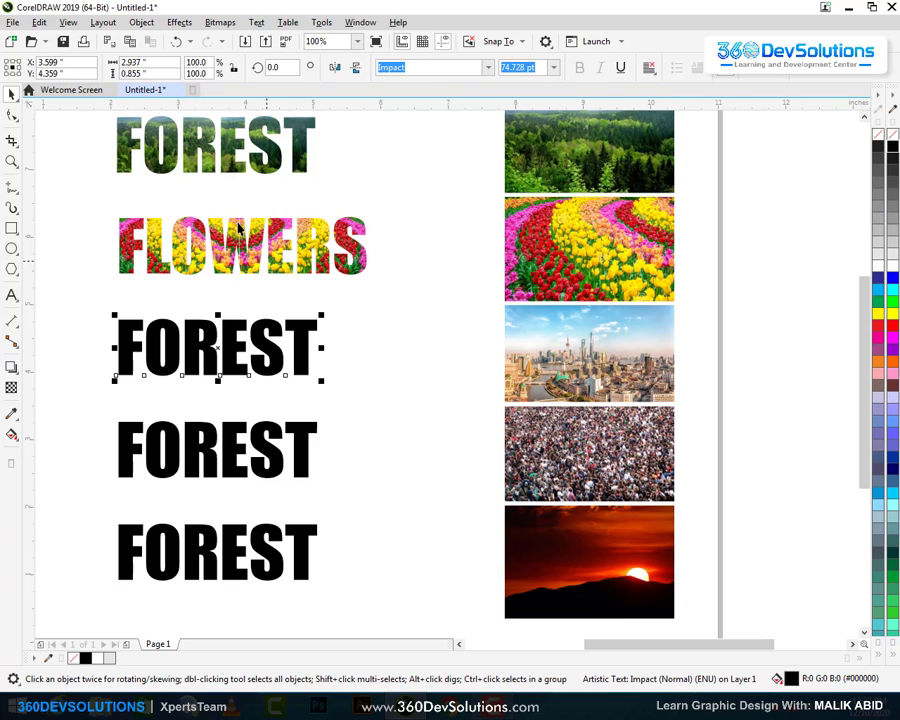
{"action": "double_click", "coordinate": [312, 326]}
{"action": "key", "text": "ctrl+a"}
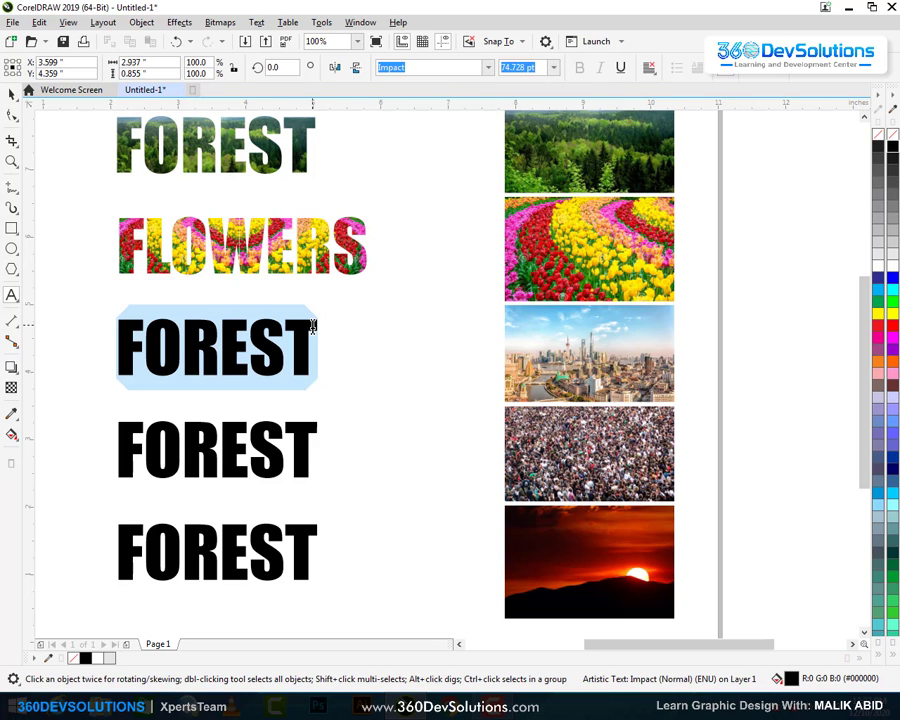
{"action": "type", "text": "CITY"}
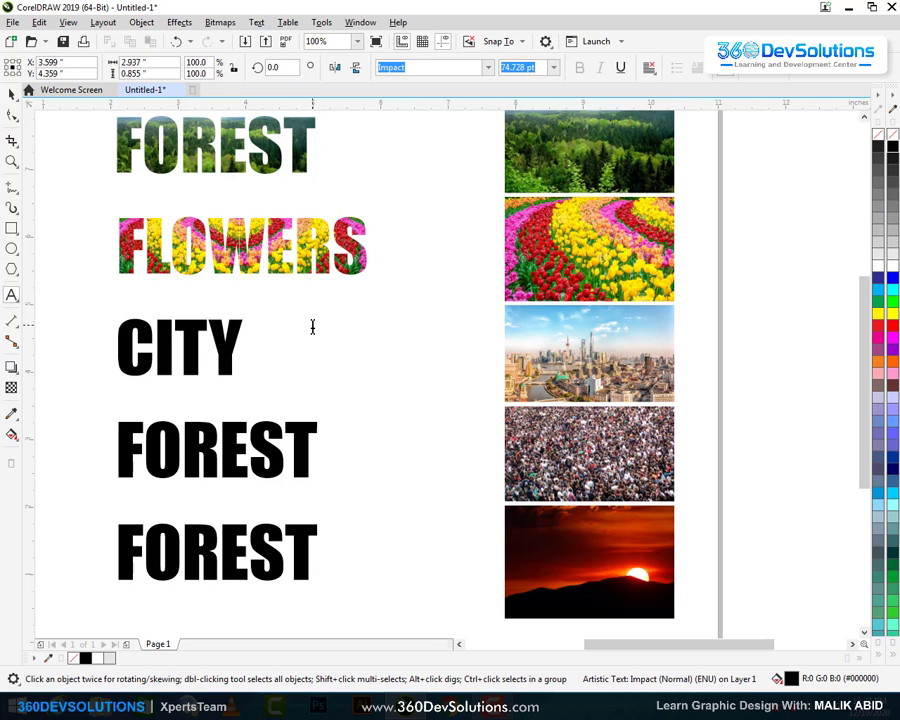
{"action": "left_click", "coordinate": [12, 93]}
{"action": "left_click", "coordinate": [233, 390]}
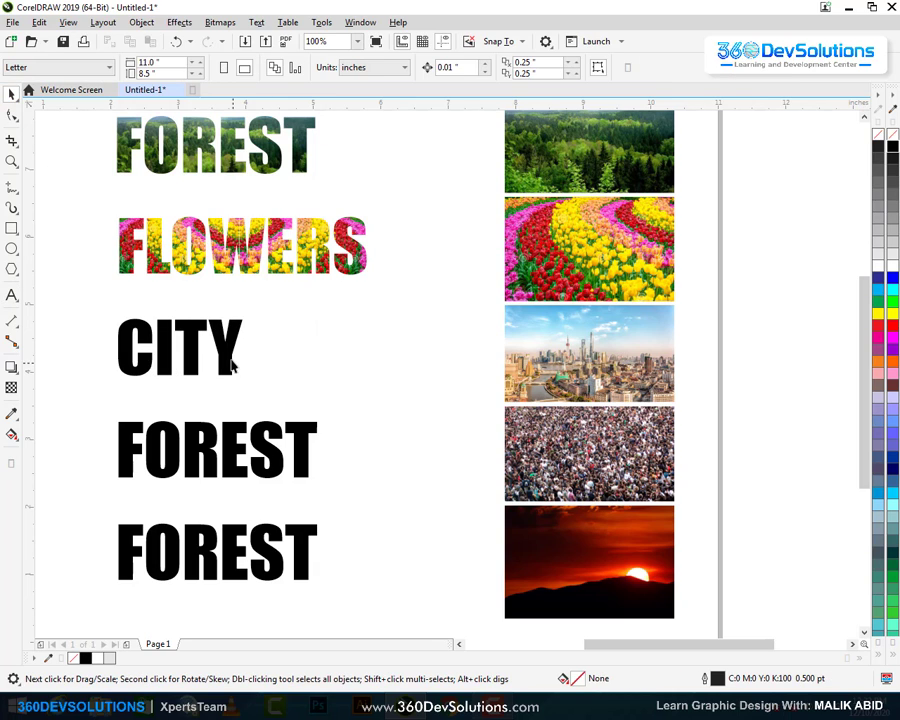
{"action": "left_click", "coordinate": [231, 362]}
{"action": "left_click", "coordinate": [431, 371]}
- Place a copy of the city skyline photo beside the CITY text and PowerClip it inside the letters
{"action": "left_click", "coordinate": [556, 357]}
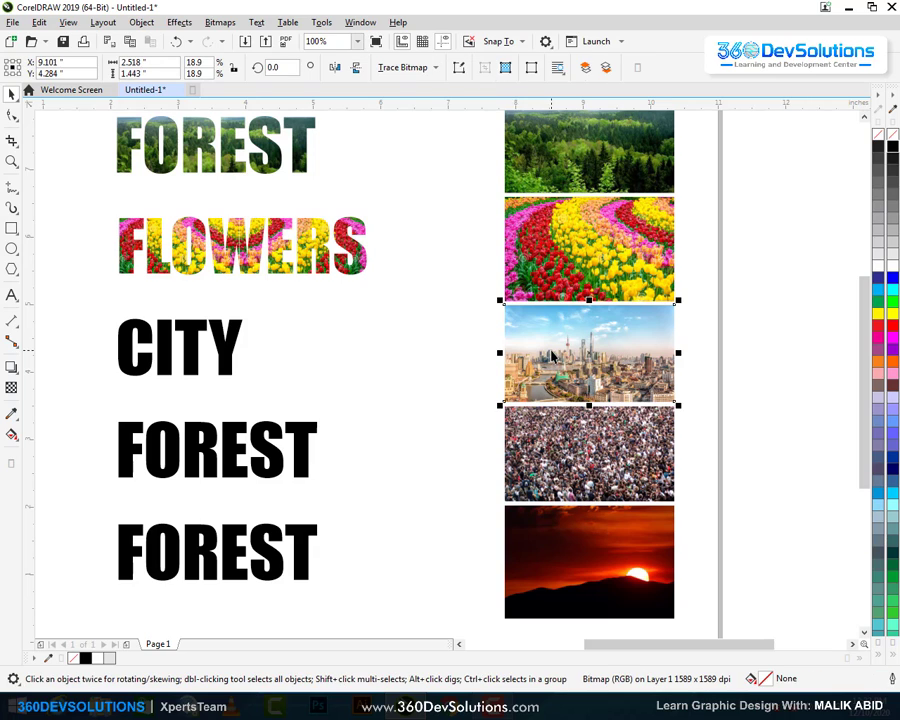
{"action": "left_click_drag", "start_coordinate": [598, 348], "coordinate": [413, 358]}
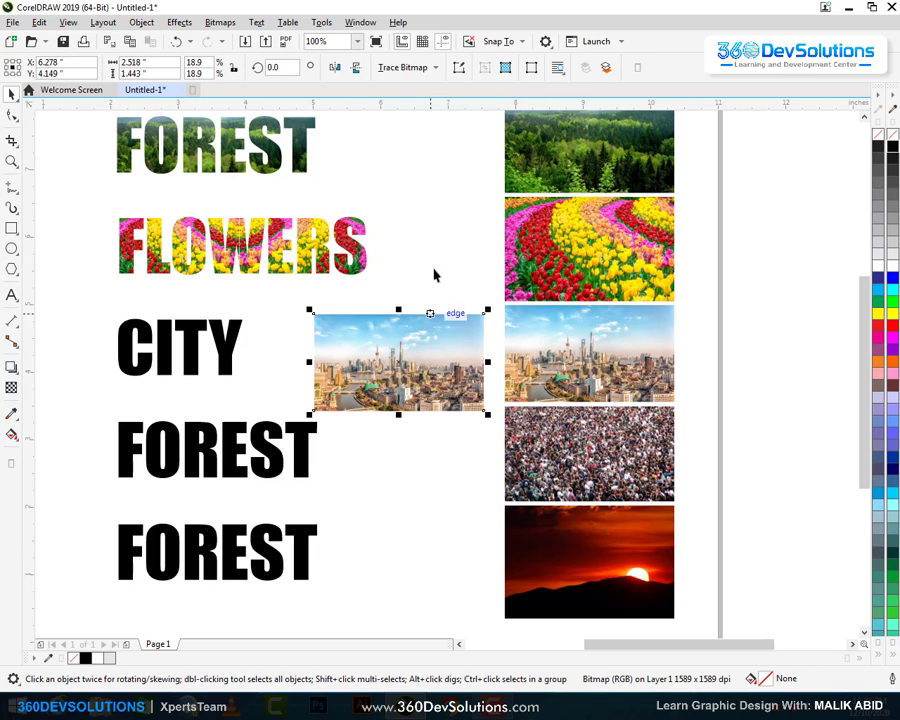
{"action": "right_click", "coordinate": [422, 336]}
{"action": "left_click", "coordinate": [460, 478]}
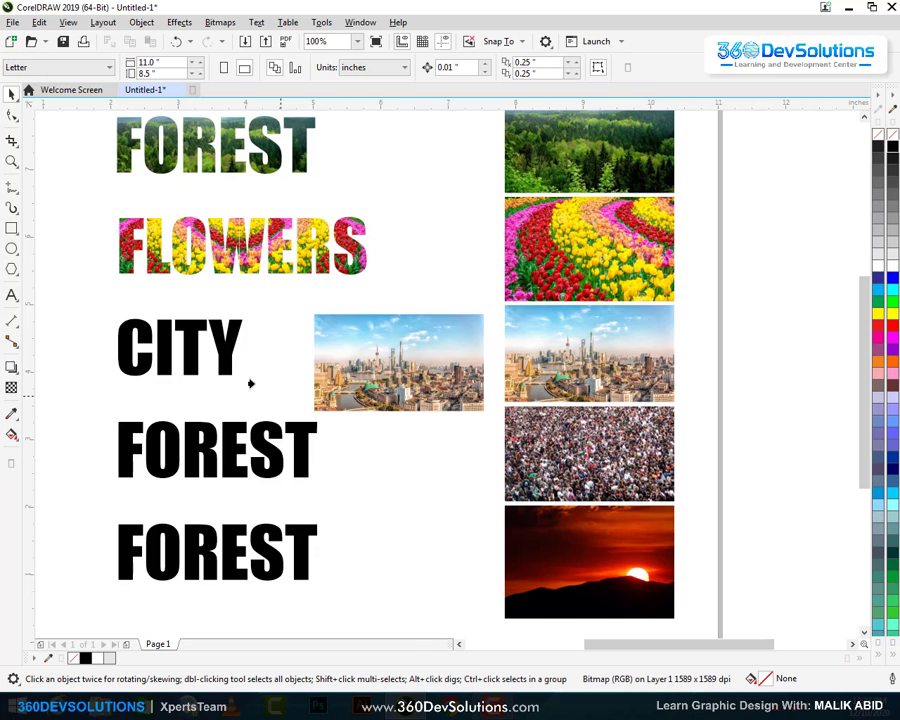
{"action": "left_click", "coordinate": [218, 347]}
{"action": "left_click", "coordinate": [285, 352]}
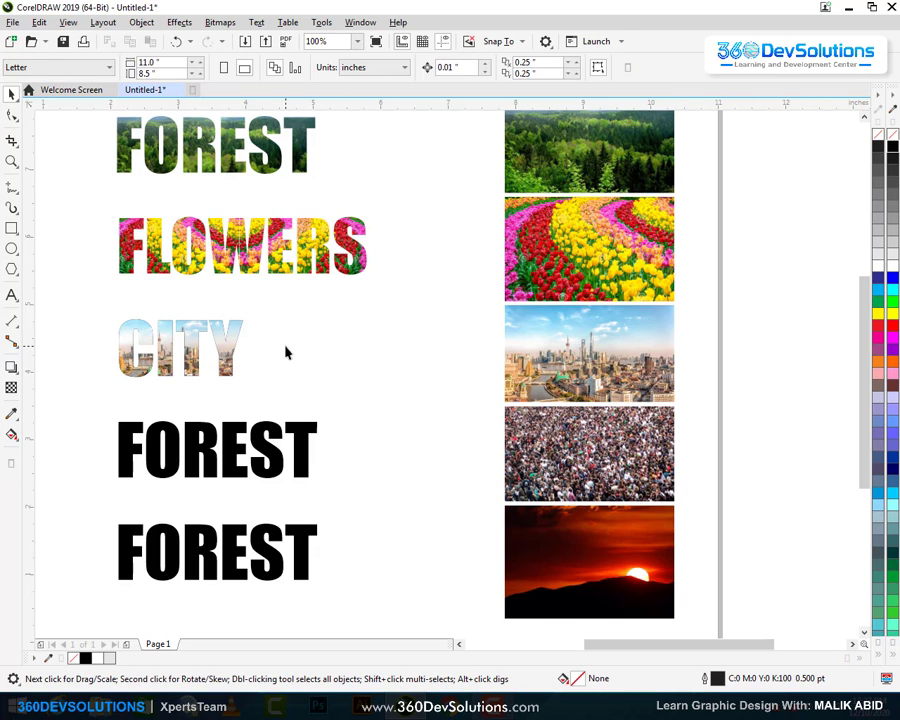
- Remove the black fill from the CITY text so no dark edge surrounds the clipped photo
{"action": "key", "text": "z"}
{"action": "left_click_drag", "start_coordinate": [90, 295], "coordinate": [327, 396]}
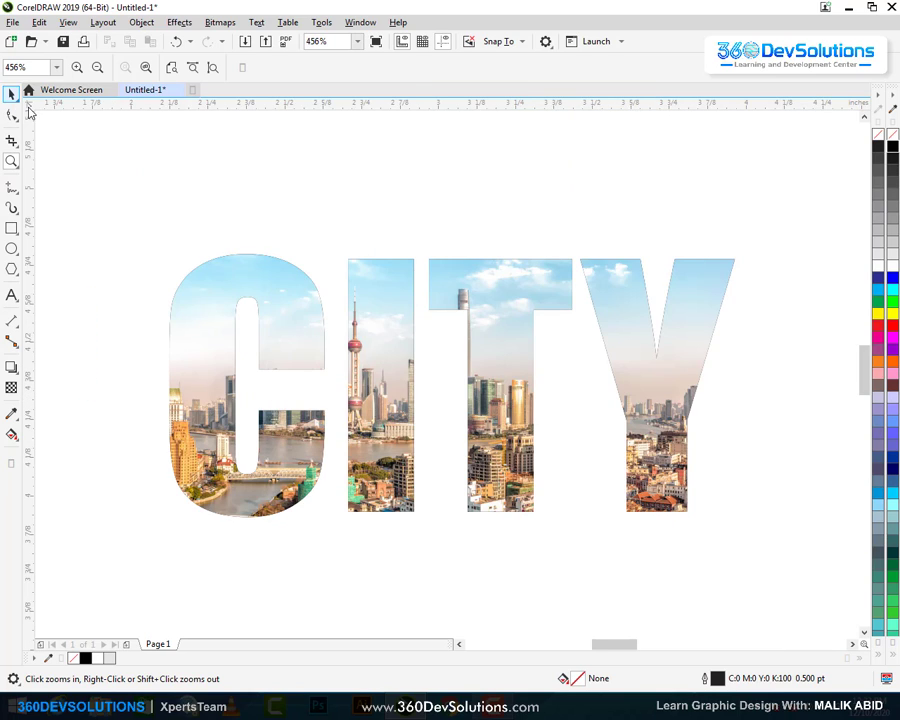
{"action": "left_click", "coordinate": [11, 94]}
{"action": "left_click", "coordinate": [466, 263]}
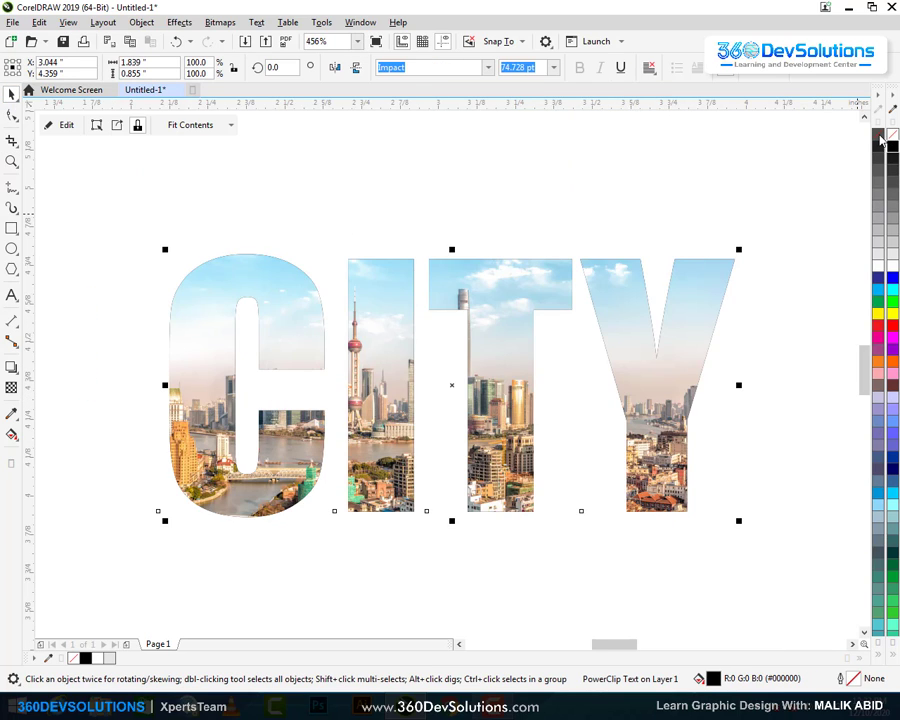
{"action": "right_click", "coordinate": [886, 137]}
{"action": "left_click", "coordinate": [713, 281]}
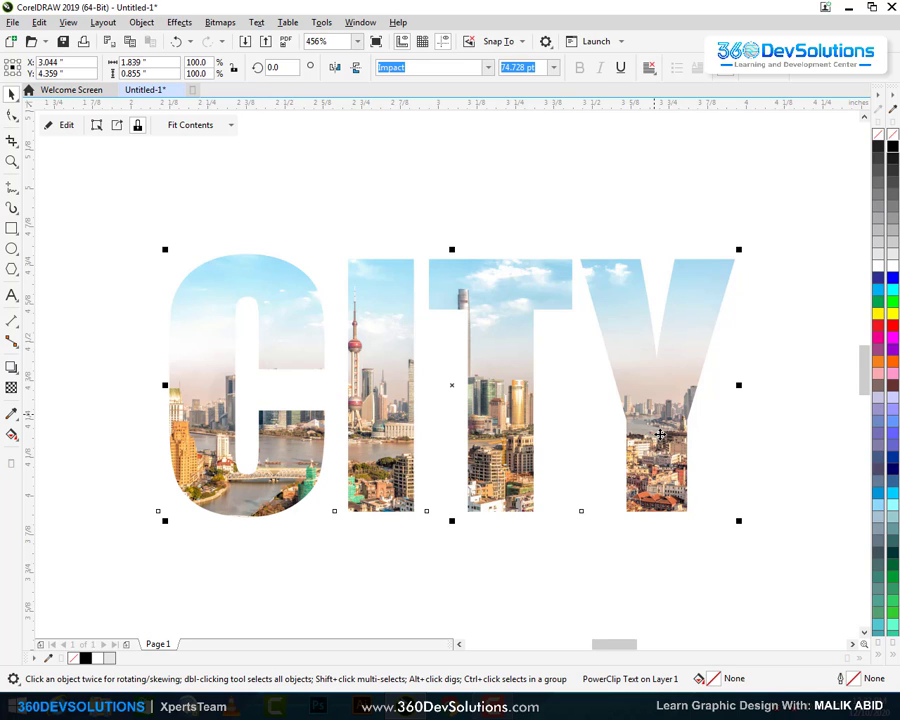
- Shrink the skyline photo inside the CITY text to about 1.93 × 1.11 inches and shift it up so buildings fill the letters
{"action": "left_click", "coordinate": [690, 312], "text": "ctrl"}
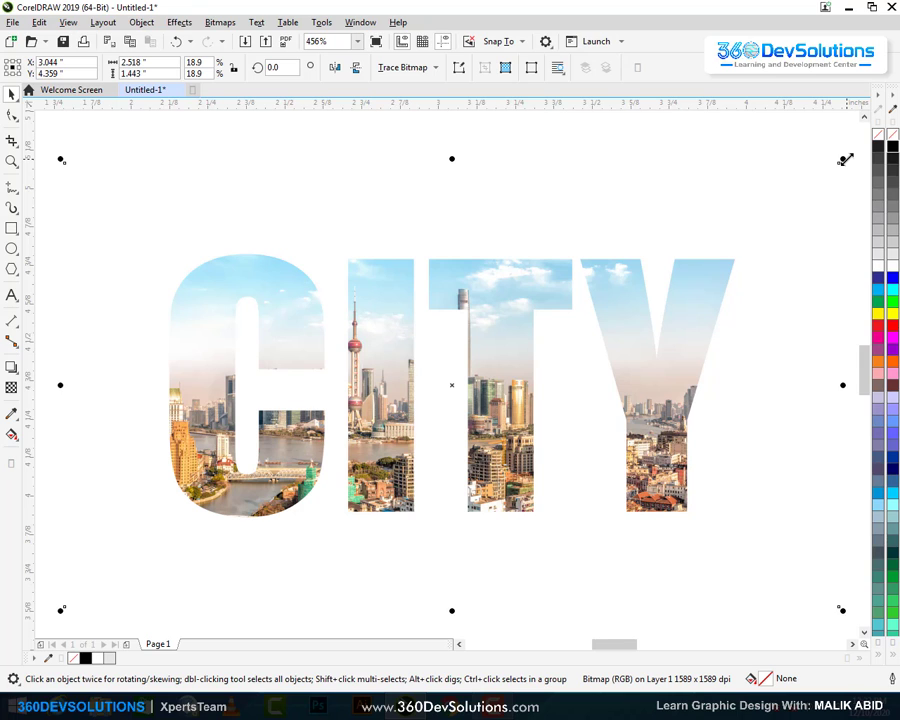
{"action": "left_click_drag", "start_coordinate": [846, 157], "coordinate": [780, 210]}
{"action": "left_click_drag", "start_coordinate": [524, 325], "coordinate": [516, 288]}
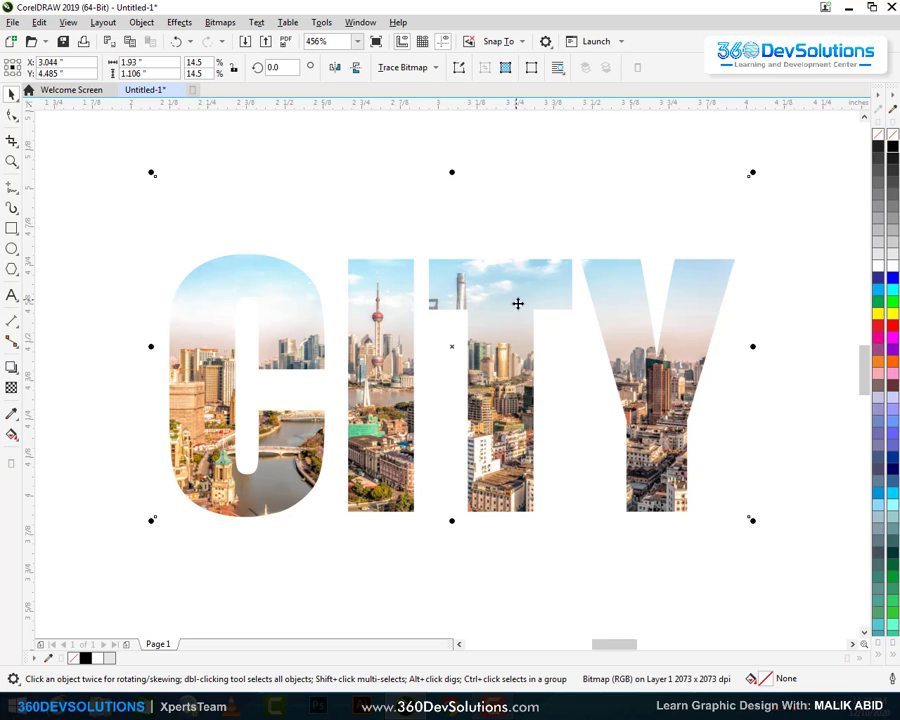
- Shift the skyline photo inside the CITY text down and to the right, then enlarge it slightly so the towers fall within the I and T
{"action": "left_click", "coordinate": [758, 374]}
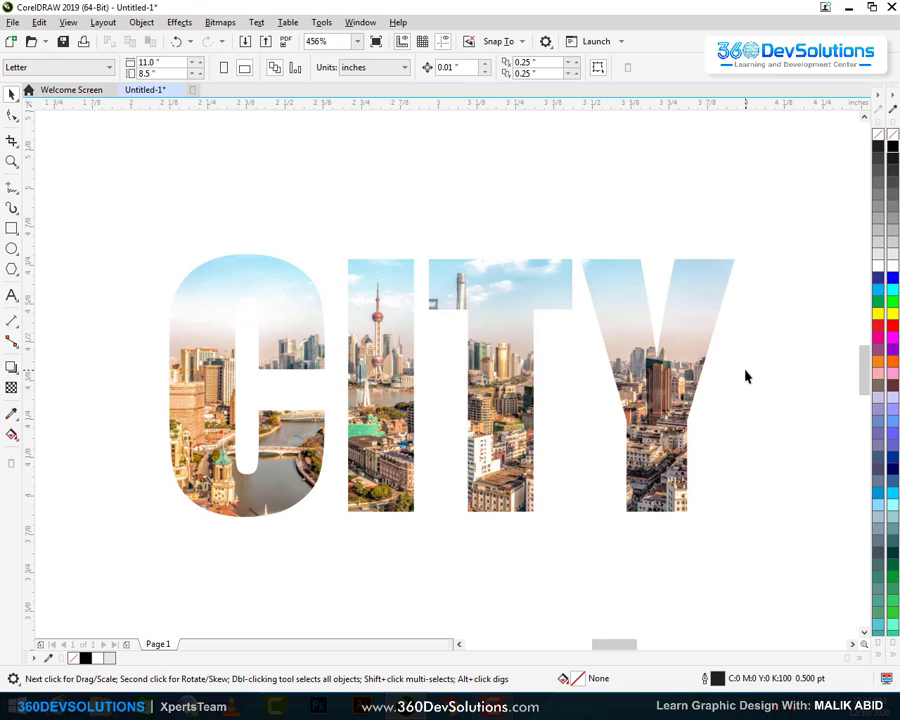
{"action": "left_click_drag", "start_coordinate": [498, 306], "coordinate": [515, 357]}
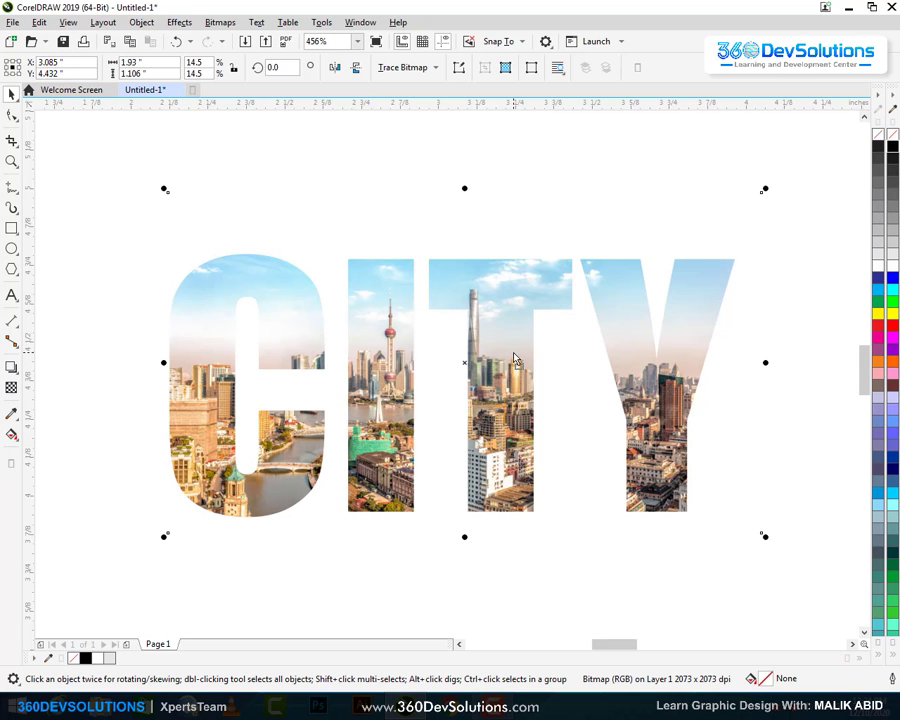
{"action": "mouse_move", "coordinate": [768, 188]}
{"action": "left_mouse_down"}
{"action": "mouse_move", "coordinate": [783, 173]}
{"action": "mouse_move", "coordinate": [778, 181]}
{"action": "left_mouse_up"}
{"action": "left_click", "coordinate": [622, 150]}
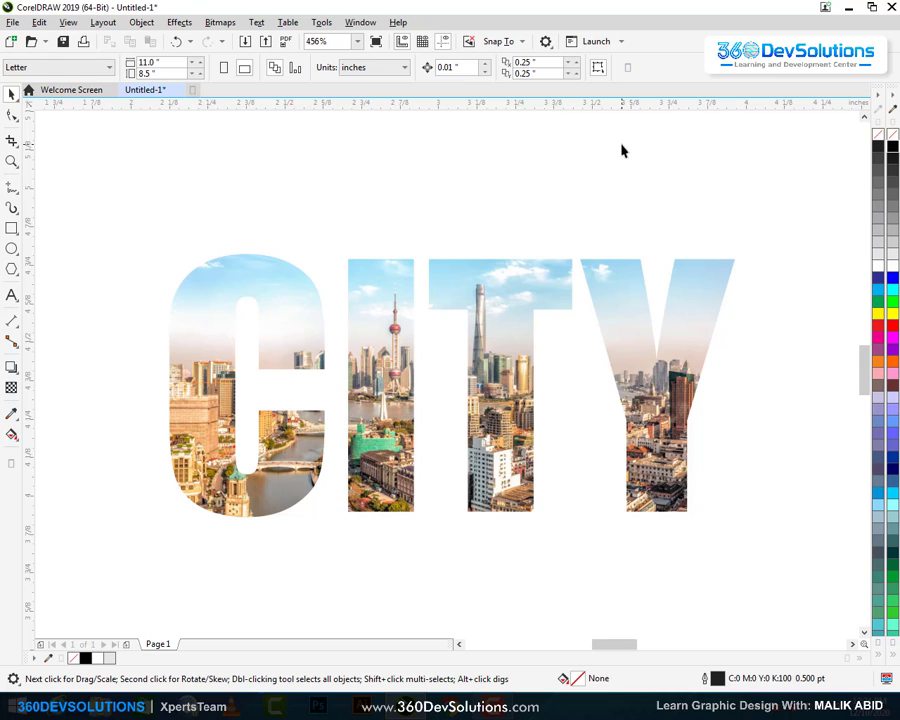
- Replace the wording of the black FOREST text directly beneath CITY with CROWD
{"action": "scroll", "coordinate": [422, 287], "scroll_direction": "down", "scroll_amount": 5}
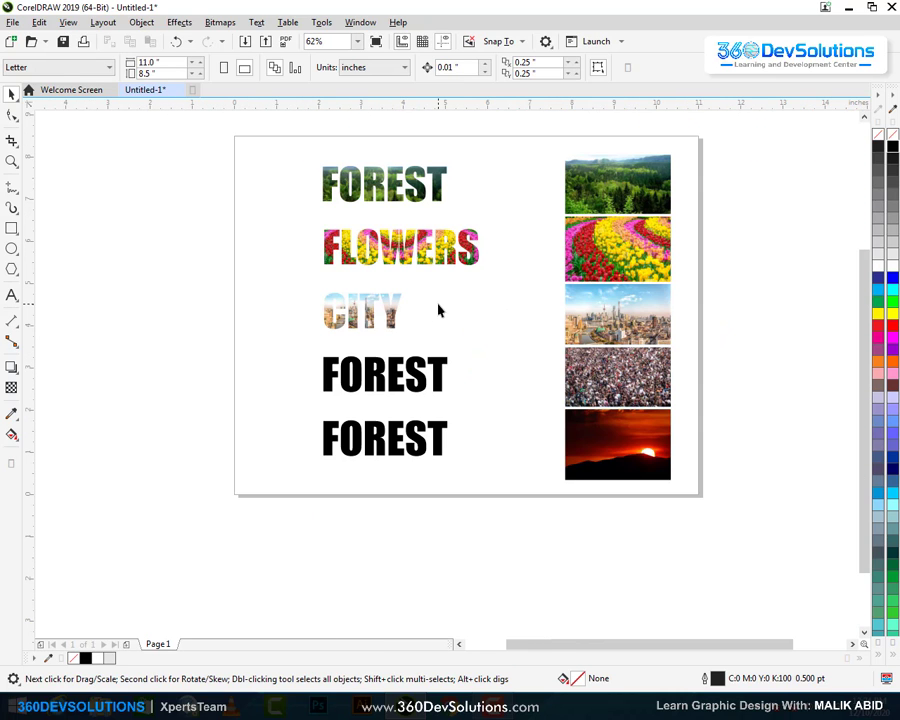
{"action": "scroll", "coordinate": [436, 376], "scroll_direction": "up", "scroll_amount": 2}
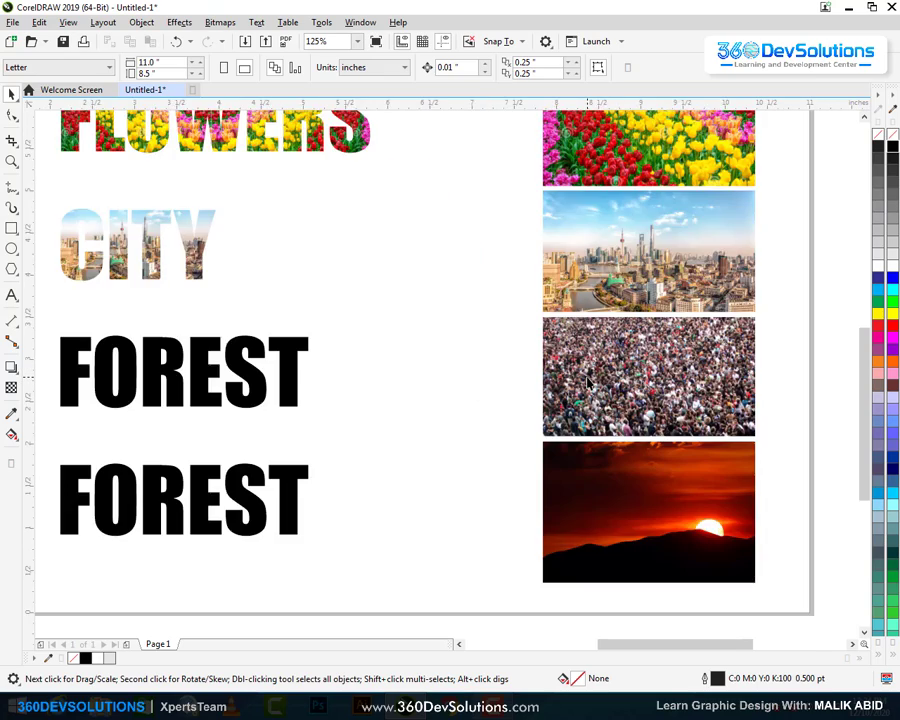
{"action": "left_click", "coordinate": [575, 378]}
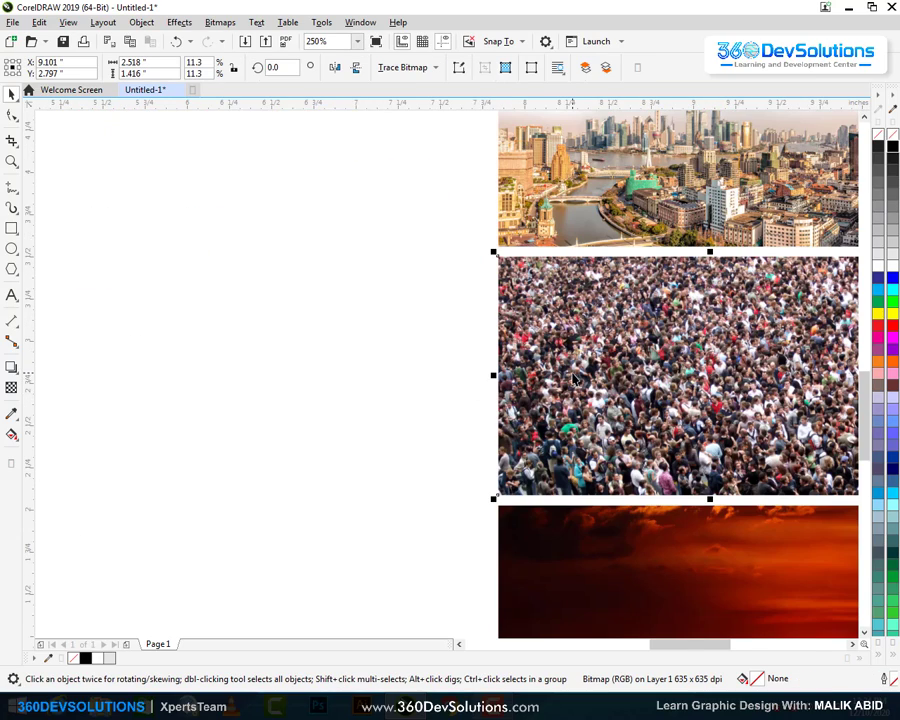
{"action": "key", "text": "shift+F2"}
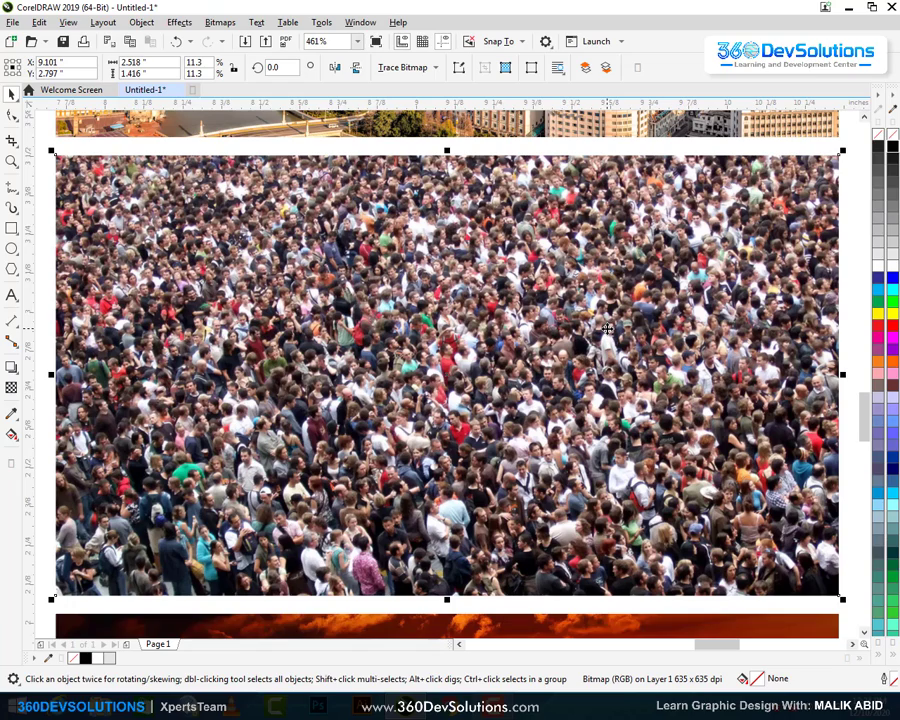
{"action": "scroll", "coordinate": [607, 330], "scroll_direction": "down", "scroll_amount": 2}
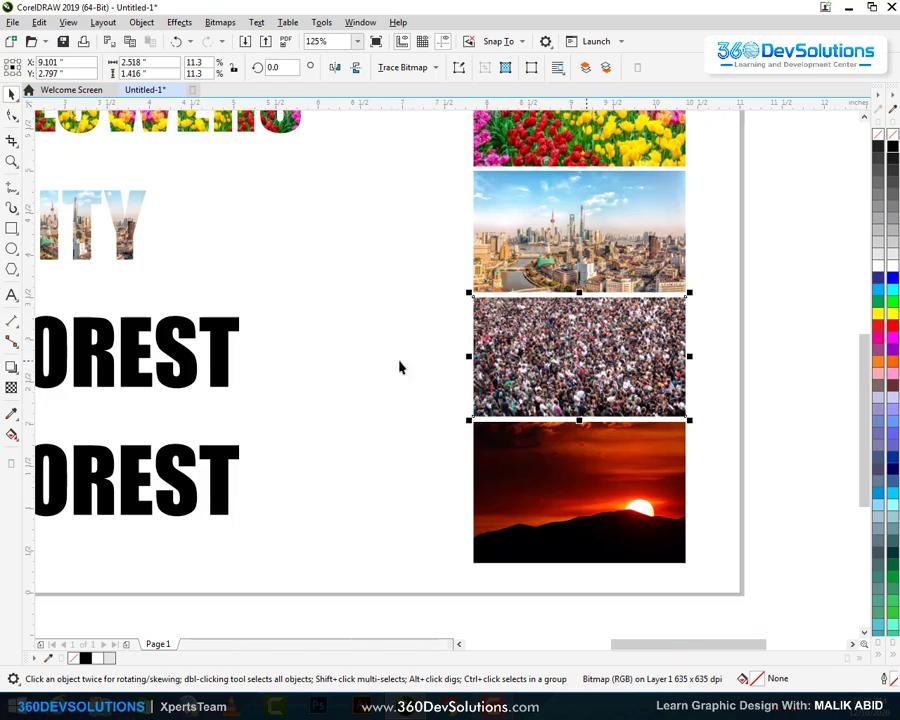
{"action": "scroll", "coordinate": [366, 381], "scroll_direction": "left", "scroll_amount": 3}
{"action": "scroll", "coordinate": [239, 358], "scroll_direction": "up", "scroll_amount": 1}
{"action": "left_click", "coordinate": [239, 358]}
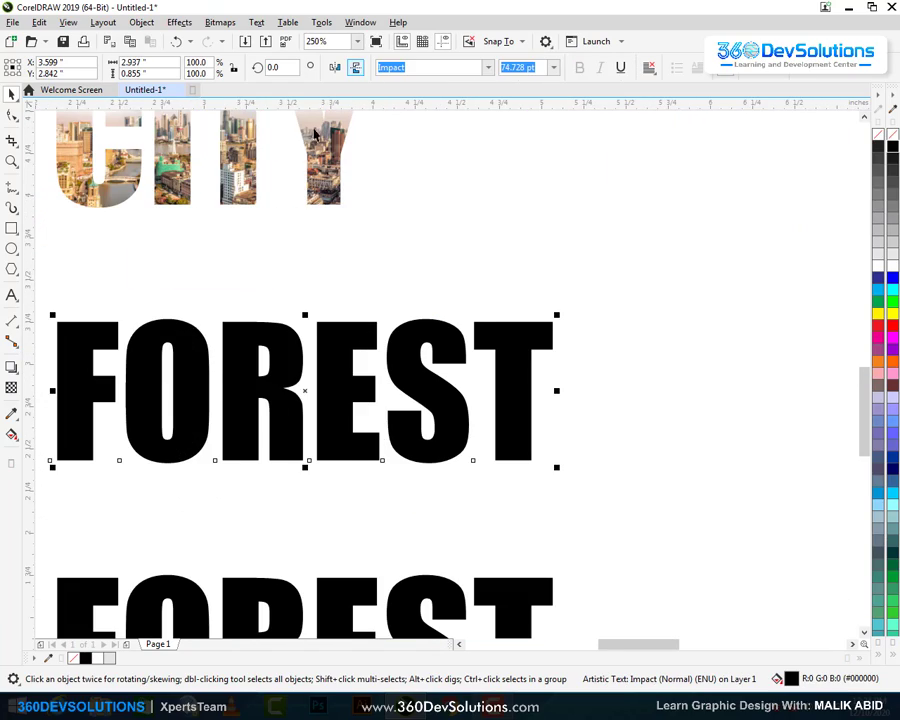
{"action": "scroll", "coordinate": [287, 327], "scroll_direction": "down", "scroll_amount": 1}
{"action": "double_click", "coordinate": [254, 280]}
{"action": "key", "text": "ctrl+a"}
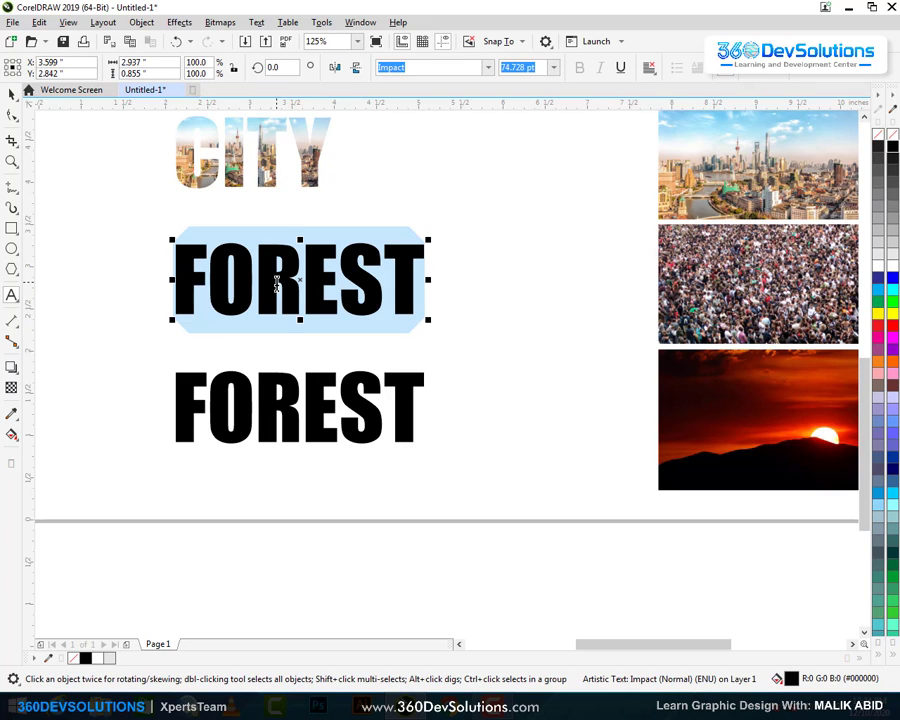
{"action": "type", "text": "CROWD"}
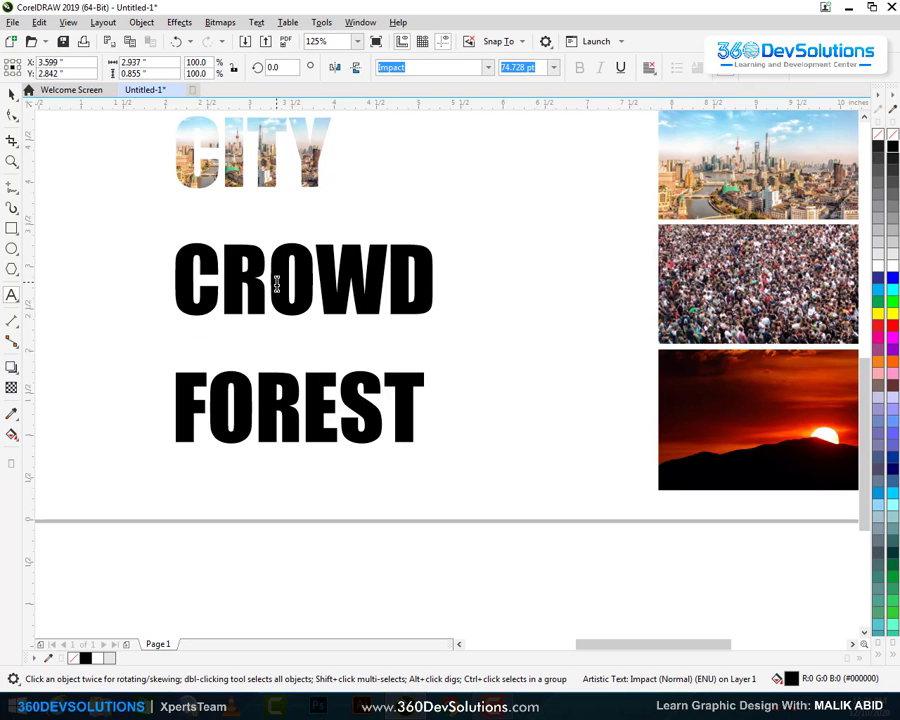
{"action": "left_click", "coordinate": [11, 93]}
- Place a copy of the crowd photo near the CROWD text and PowerClip it inside the letters
{"action": "left_click", "coordinate": [634, 341]}
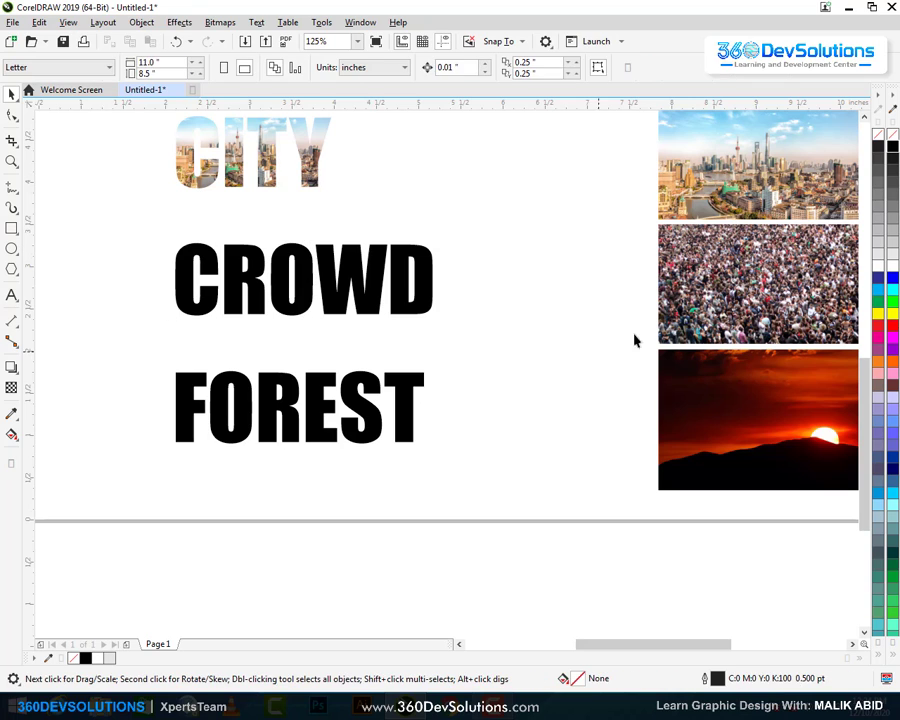
{"action": "left_click_drag", "start_coordinate": [707, 283], "coordinate": [455, 181]}
{"action": "right_click", "coordinate": [499, 177]}
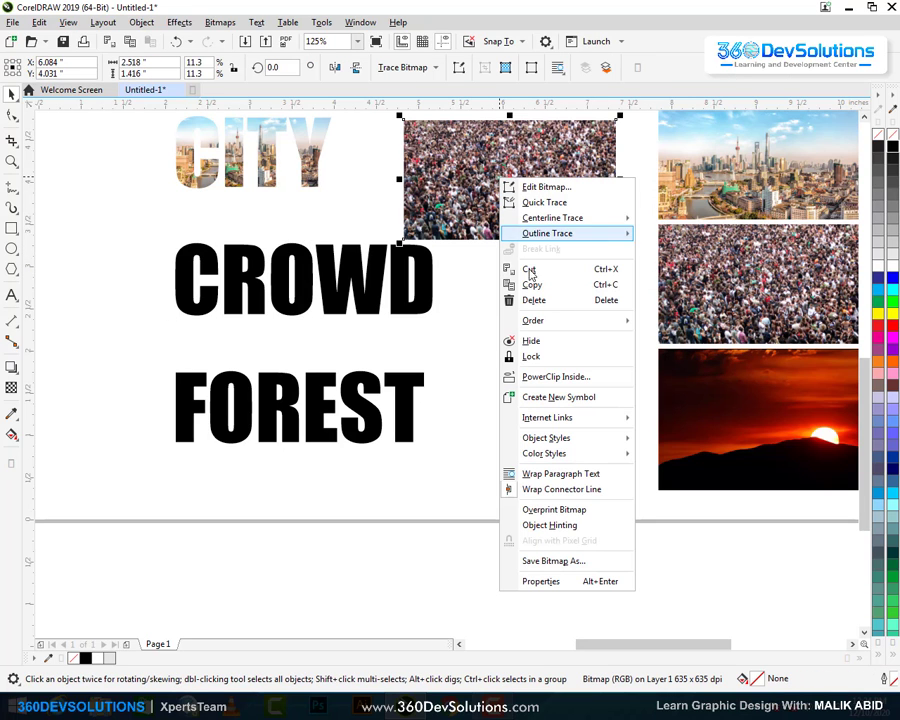
{"action": "left_click", "coordinate": [556, 374]}
{"action": "left_click", "coordinate": [272, 278]}
- Enlarge the crowd photo inside the CROWD text to about 3.07 × 1.73 inches so it covers every letter
{"action": "scroll", "coordinate": [272, 276], "scroll_direction": "up", "scroll_amount": 2}
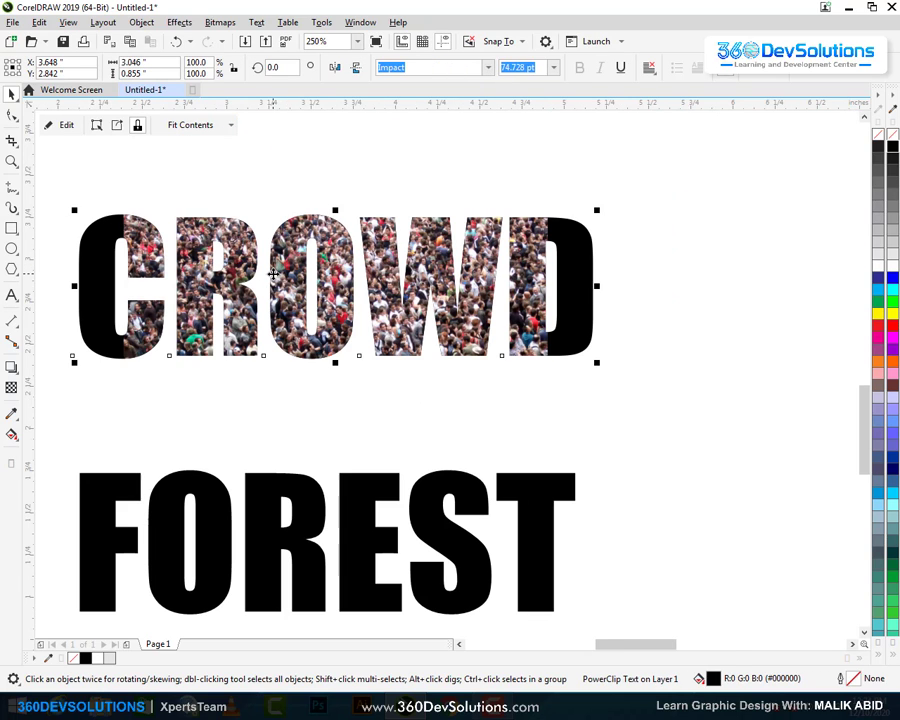
{"action": "left_click", "coordinate": [329, 266], "text": "ctrl"}
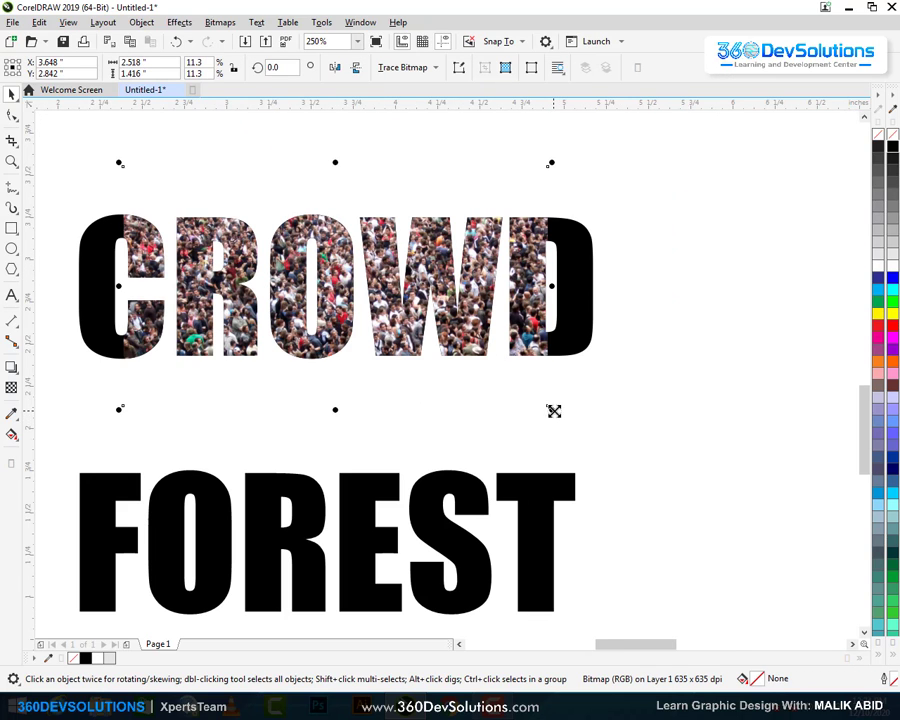
{"action": "left_click_drag", "start_coordinate": [551, 409], "coordinate": [599, 438]}
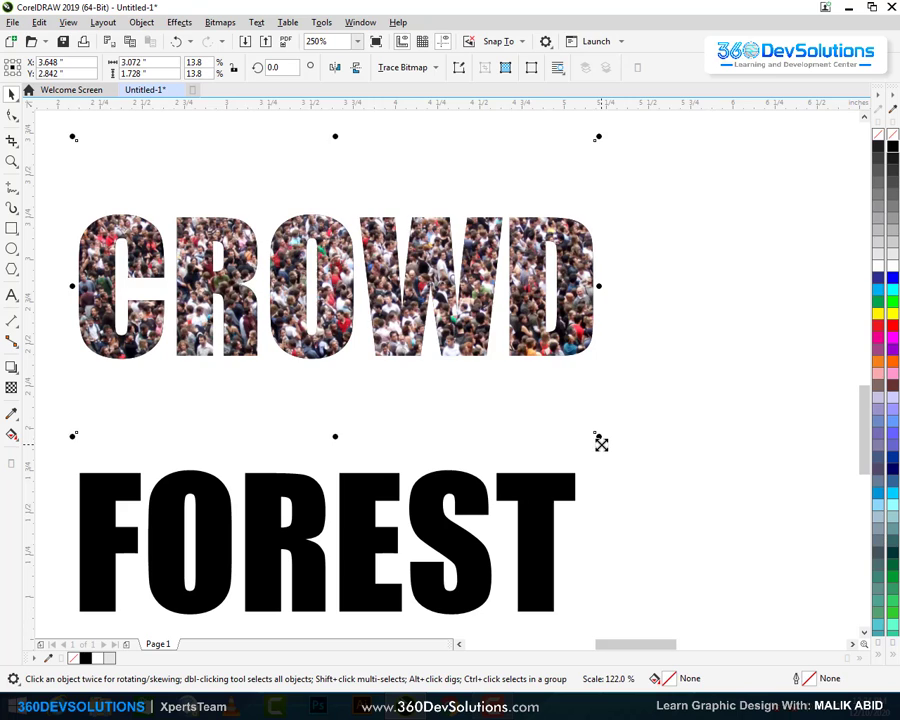
{"action": "left_click", "coordinate": [536, 279]}
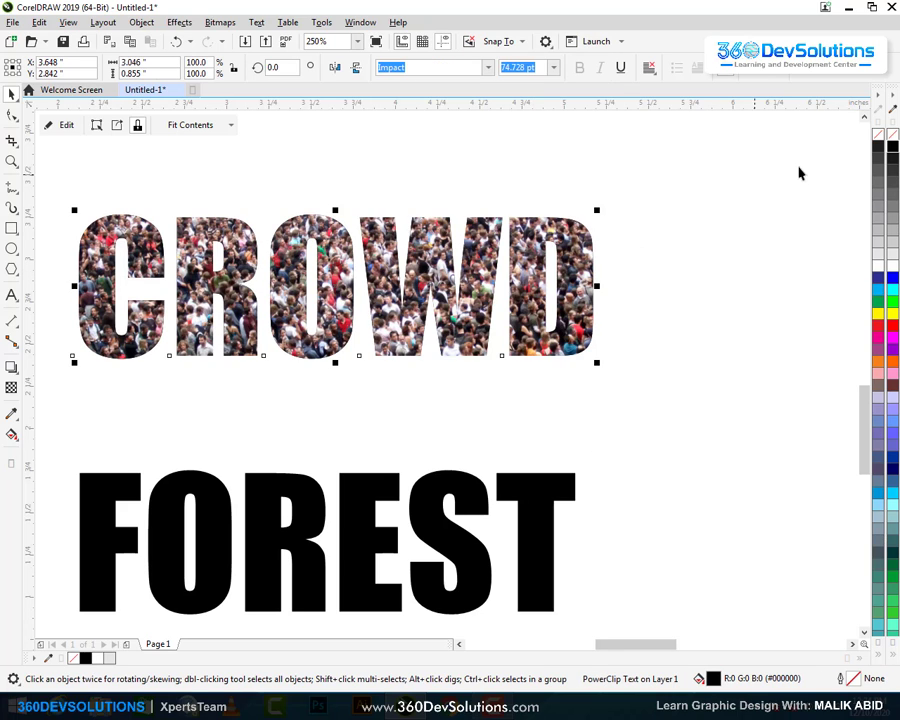
{"action": "left_click", "coordinate": [684, 227]}
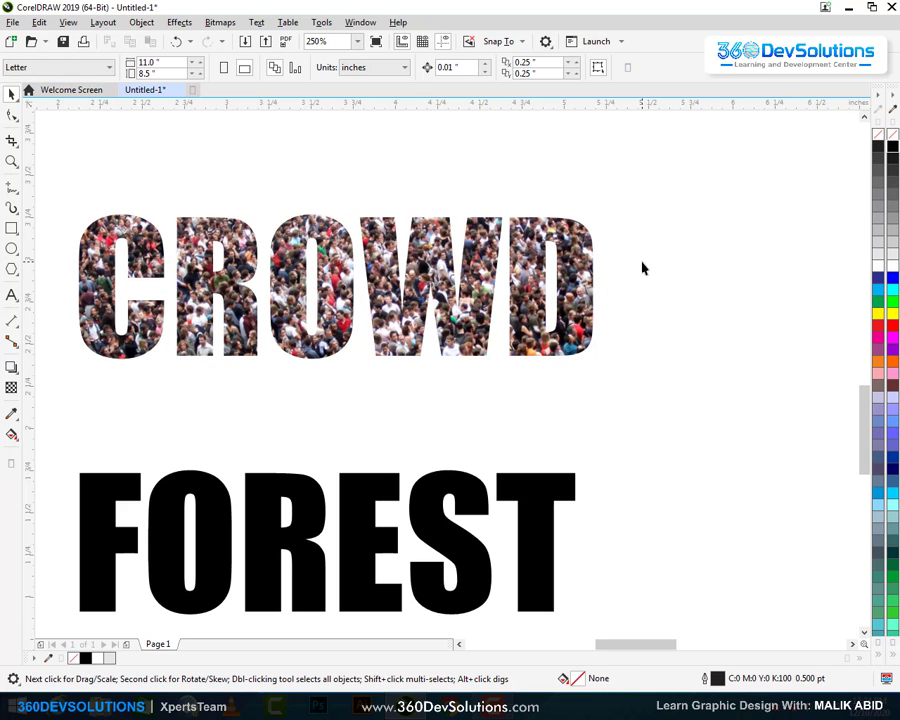
- Shift the crowd photo downward inside the CROWD letters, keeping all the letters covered
{"action": "left_click", "coordinate": [484, 248]}
{"action": "left_click_drag", "start_coordinate": [484, 248], "coordinate": [490, 305]}
{"action": "left_click", "coordinate": [700, 255]}
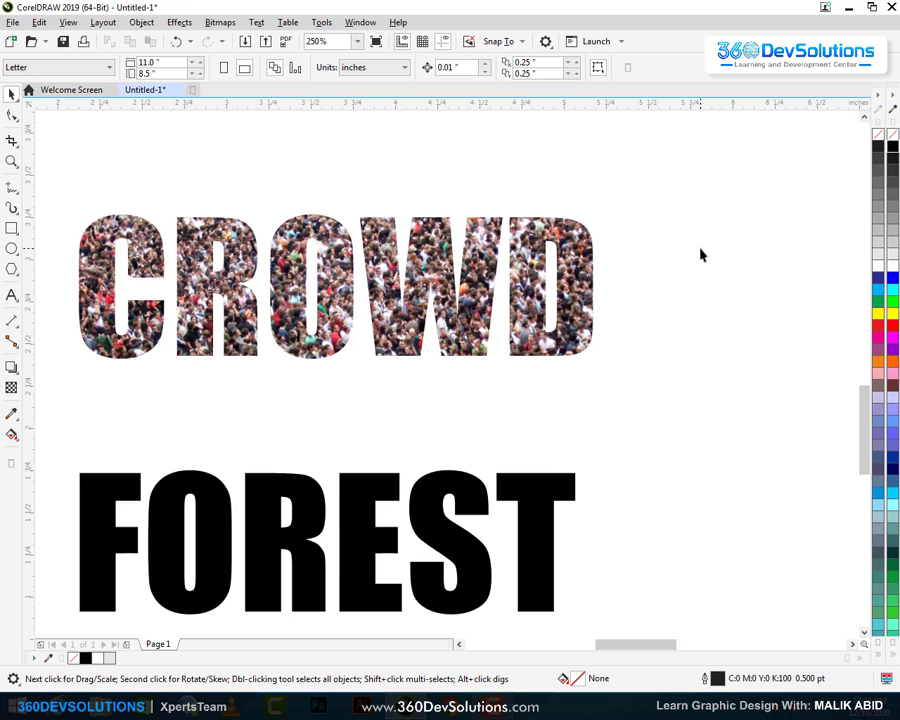
- Replace the wording of the remaining black FOREST text beneath CROWD with SUNSET
{"action": "scroll", "coordinate": [452, 308], "scroll_direction": "down", "scroll_amount": 4}
{"action": "scroll", "coordinate": [500, 290], "scroll_direction": "up", "scroll_amount": 2}
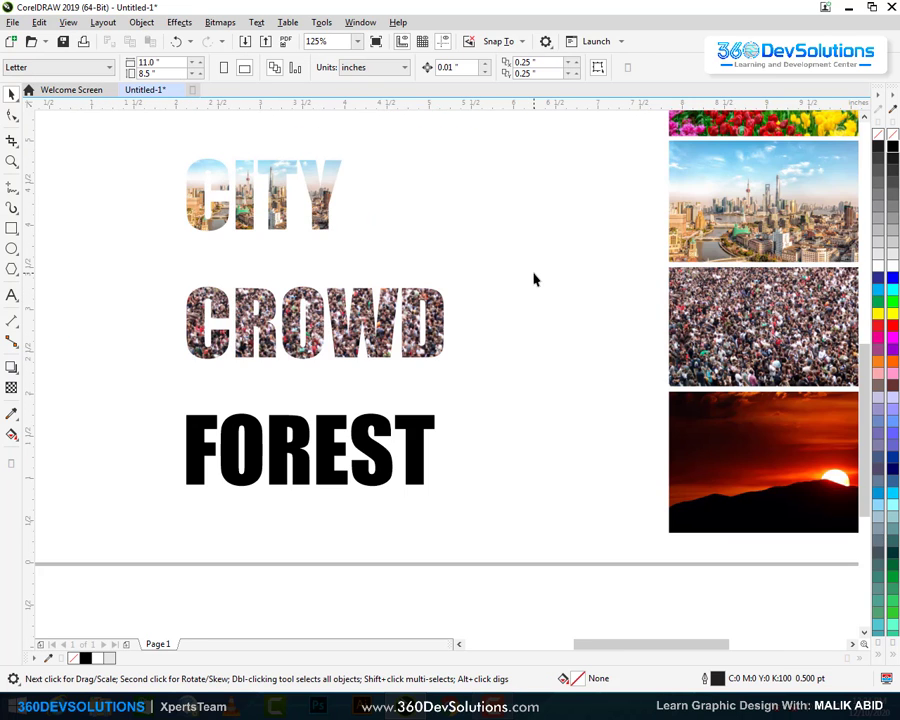
{"action": "scroll", "coordinate": [470, 345], "scroll_direction": "down", "scroll_amount": 2}
{"action": "left_click", "coordinate": [566, 415]}
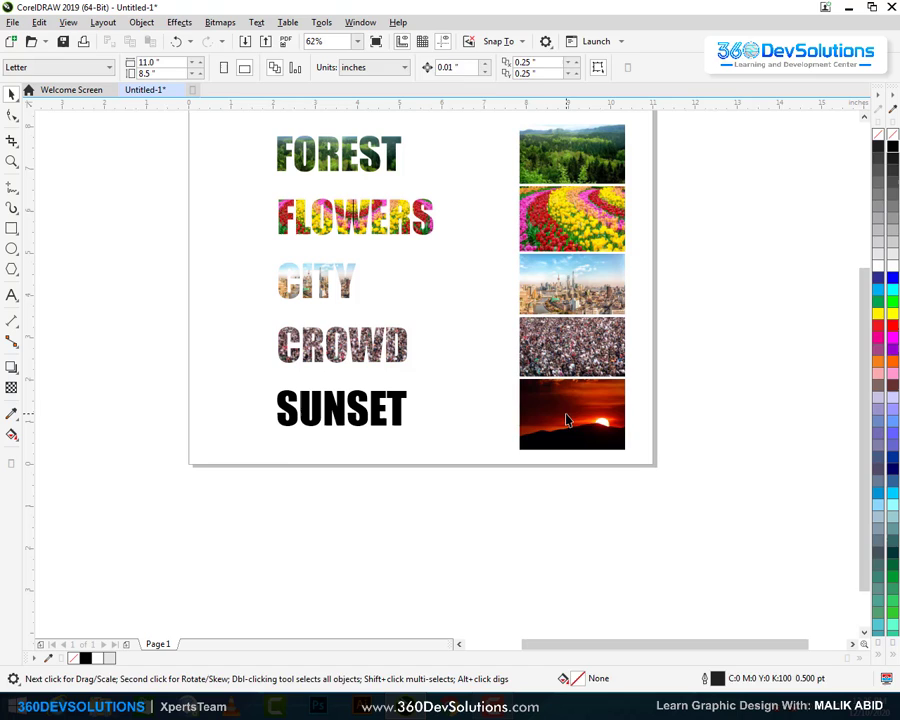
- Place a copy of the sunset photo below the SUNSET text and PowerClip it inside the letters
{"action": "left_click_drag", "start_coordinate": [574, 418], "coordinate": [450, 466]}
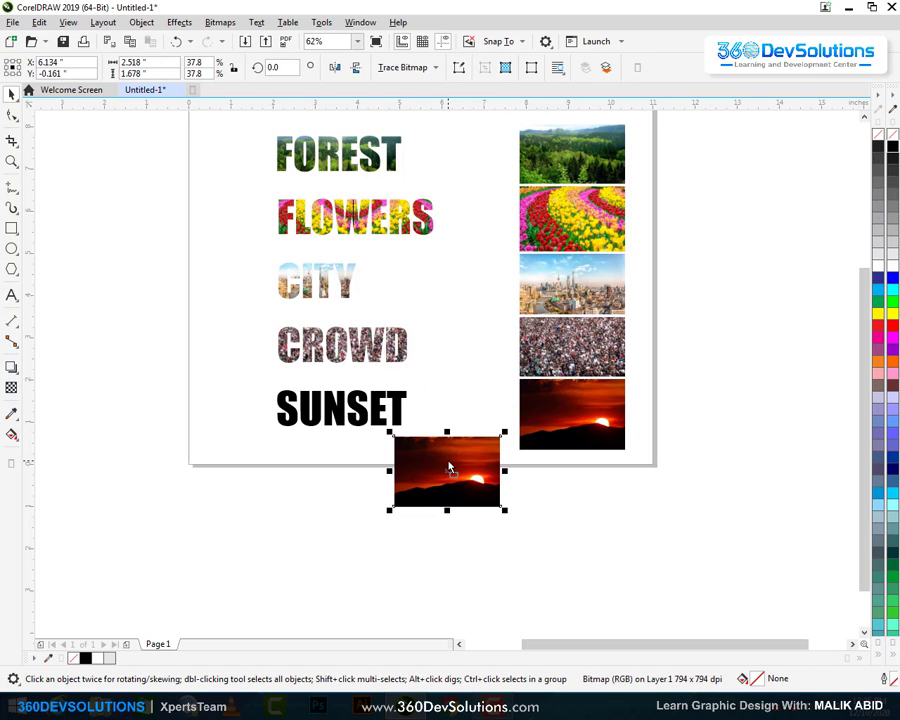
{"action": "right_click", "coordinate": [437, 458]}
{"action": "left_click", "coordinate": [416, 340]}
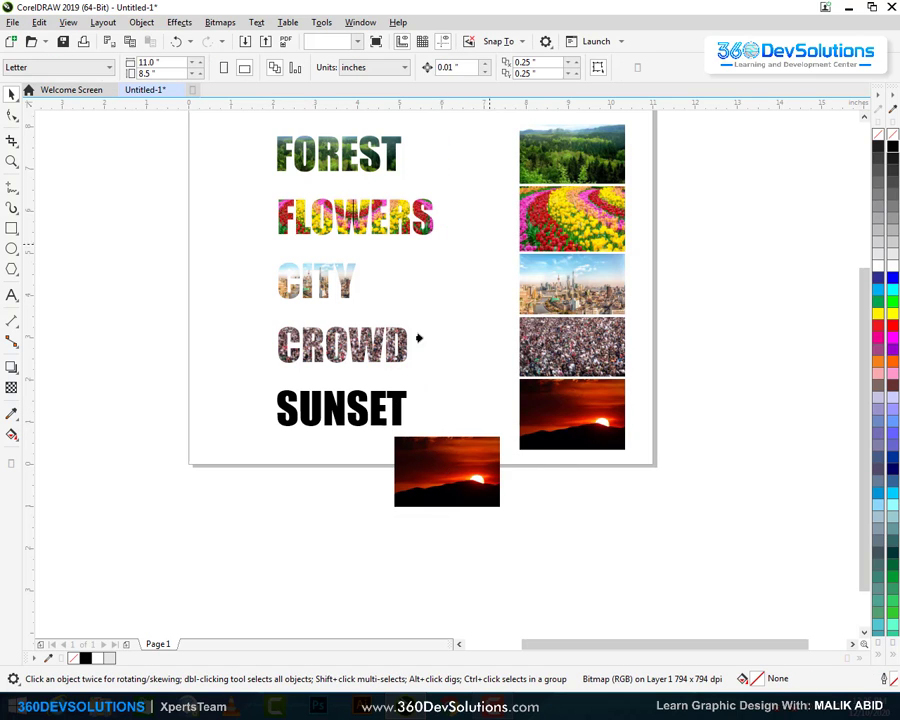
{"action": "left_click", "coordinate": [348, 398]}
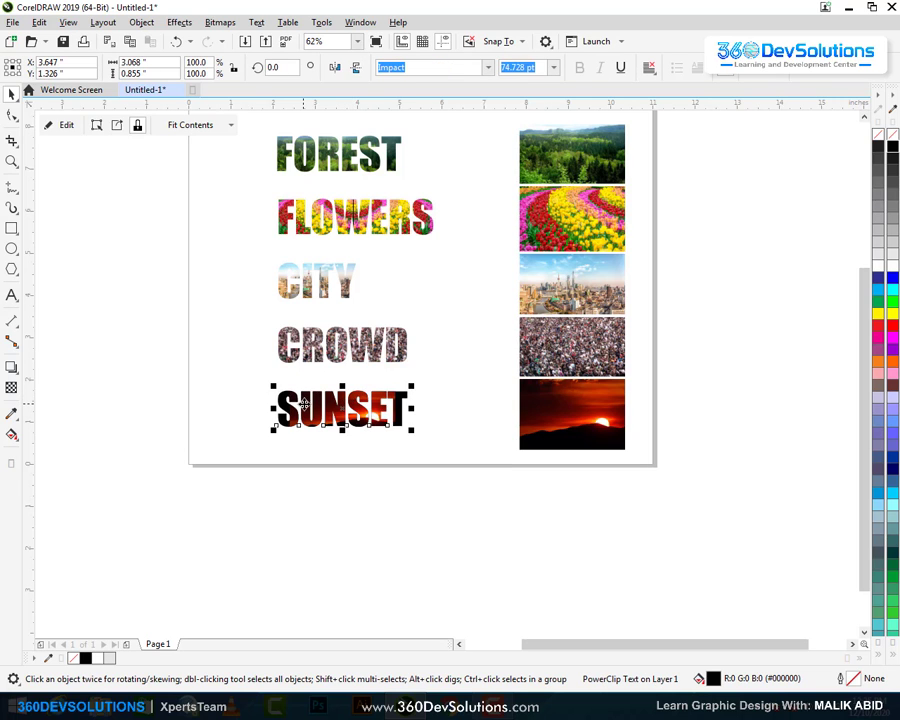
- Enlarge the sunset photo inside the SUNSET text to about 3.22 × 2.15 inches and shift it up so it covers all the letters
{"action": "scroll", "coordinate": [348, 405], "scroll_direction": "up", "scroll_amount": 3}
{"action": "scroll", "coordinate": [348, 413], "scroll_direction": "down", "scroll_amount": 3}
{"action": "scroll", "coordinate": [409, 449], "scroll_direction": "up", "scroll_amount": 3}
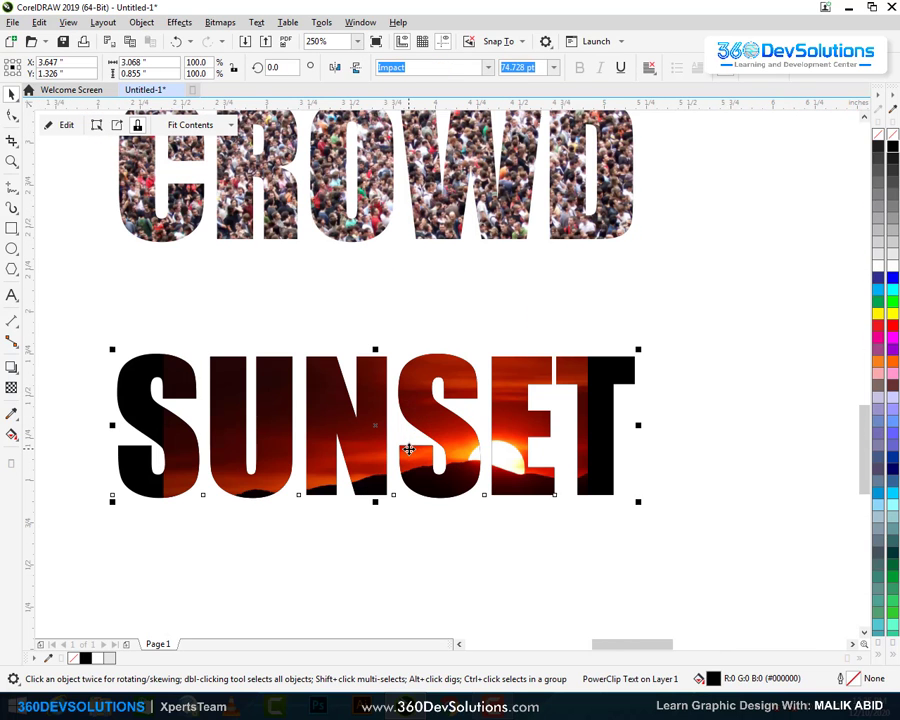
{"action": "left_click", "coordinate": [448, 425], "text": "ctrl"}
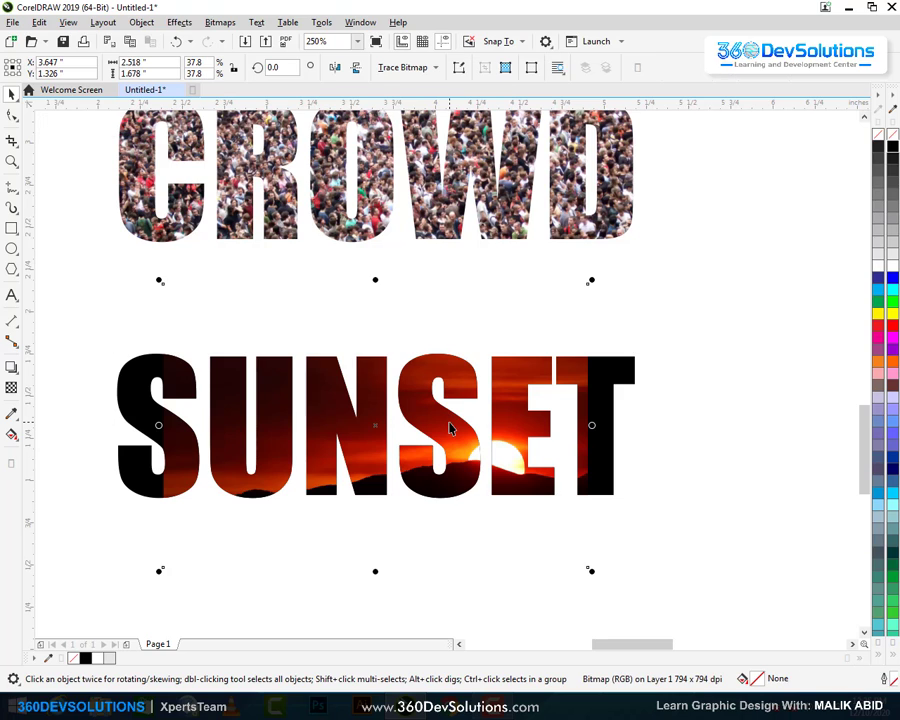
{"action": "left_click_drag", "start_coordinate": [588, 568], "coordinate": [660, 612]}
{"action": "left_click_drag", "start_coordinate": [507, 479], "coordinate": [507, 445]}
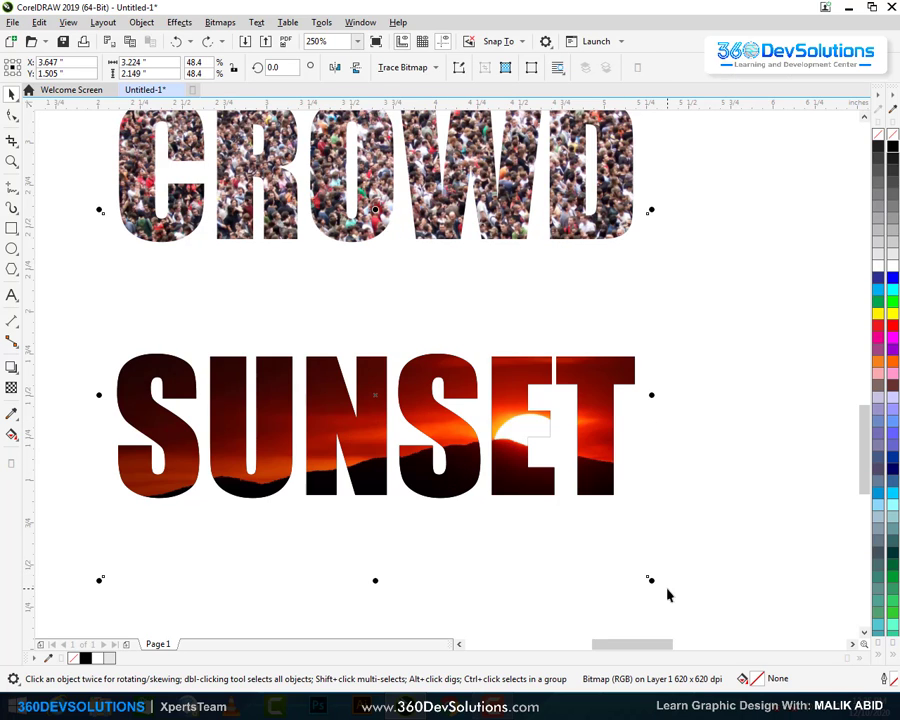
- Enlarge the sunset photo further to about 3.9 × 2.58 inches and position it so the sun spans the letters E and T
{"action": "left_click_drag", "start_coordinate": [652, 578], "coordinate": [685, 603]}
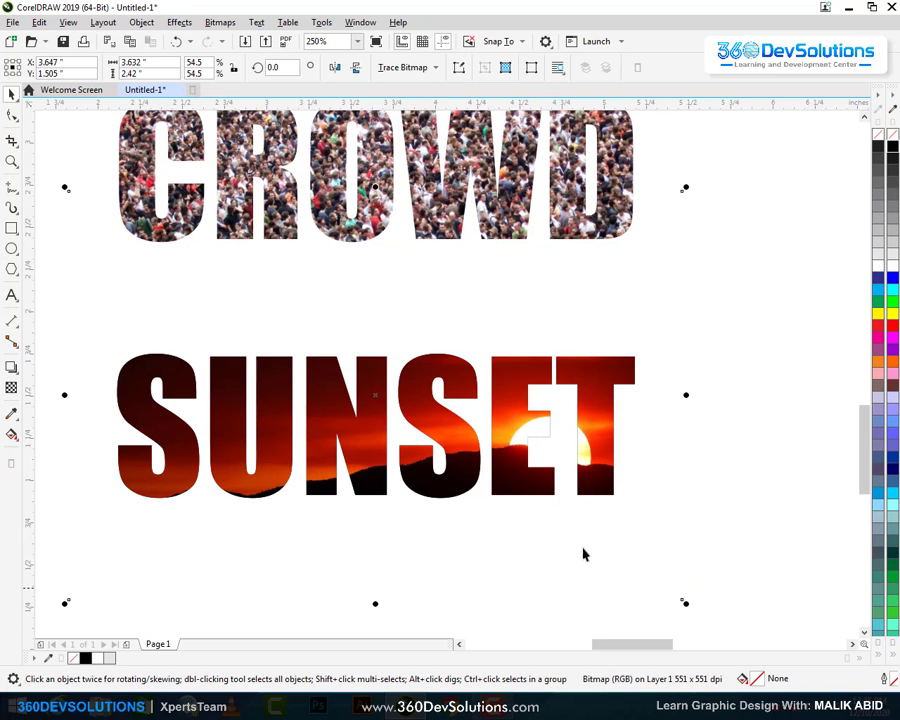
{"action": "left_click_drag", "start_coordinate": [516, 478], "coordinate": [524, 477]}
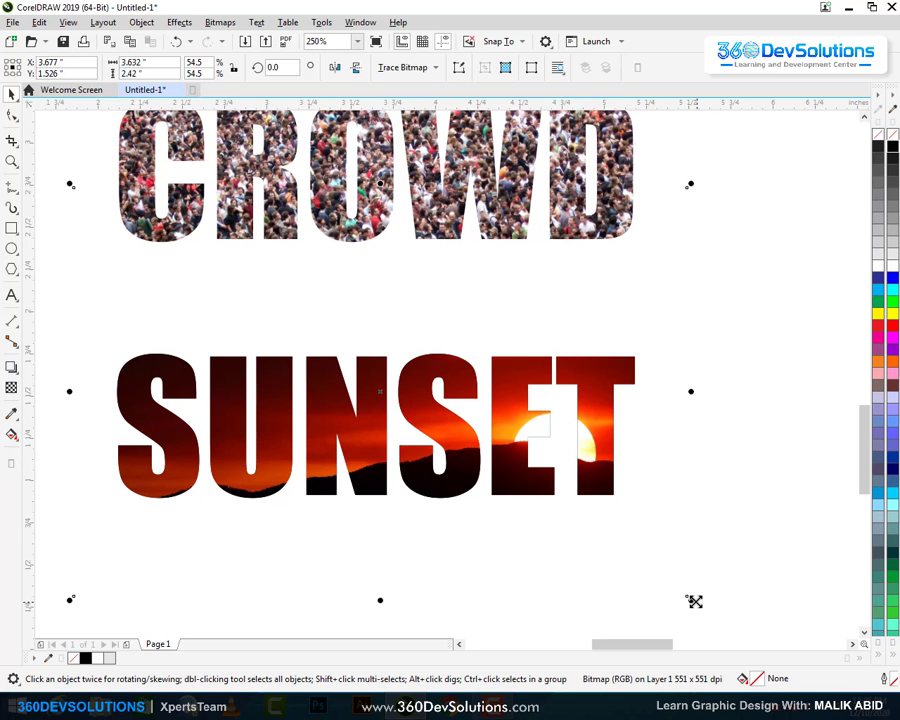
{"action": "left_click_drag", "start_coordinate": [690, 597], "coordinate": [713, 610]}
{"action": "left_click_drag", "start_coordinate": [536, 484], "coordinate": [520, 479]}
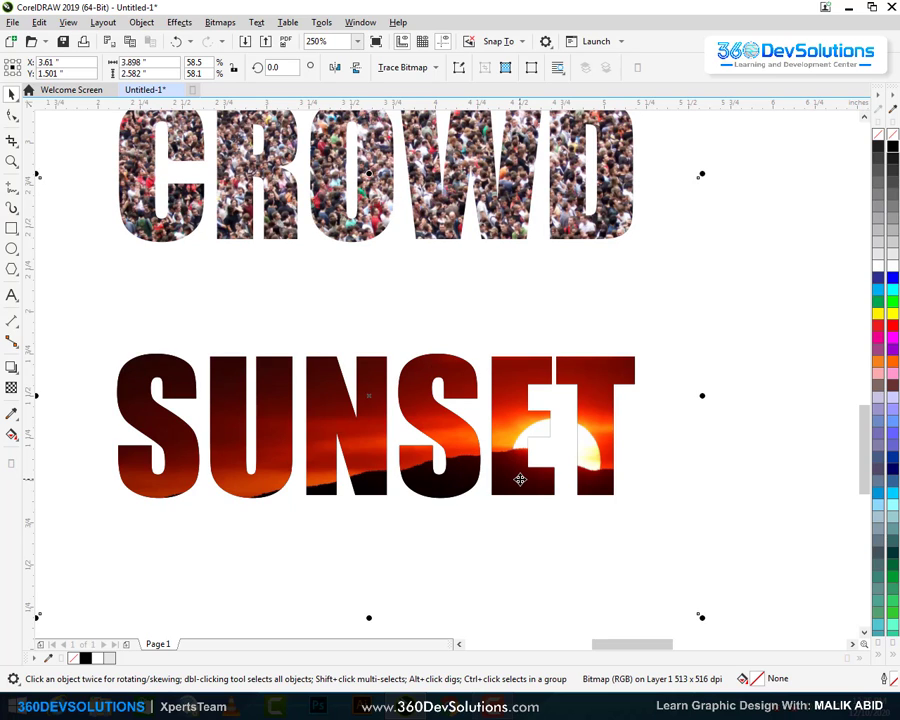
- Nudge the sunset photo slightly down inside the SUNSET letters and deselect it
{"action": "left_click", "coordinate": [522, 479]}
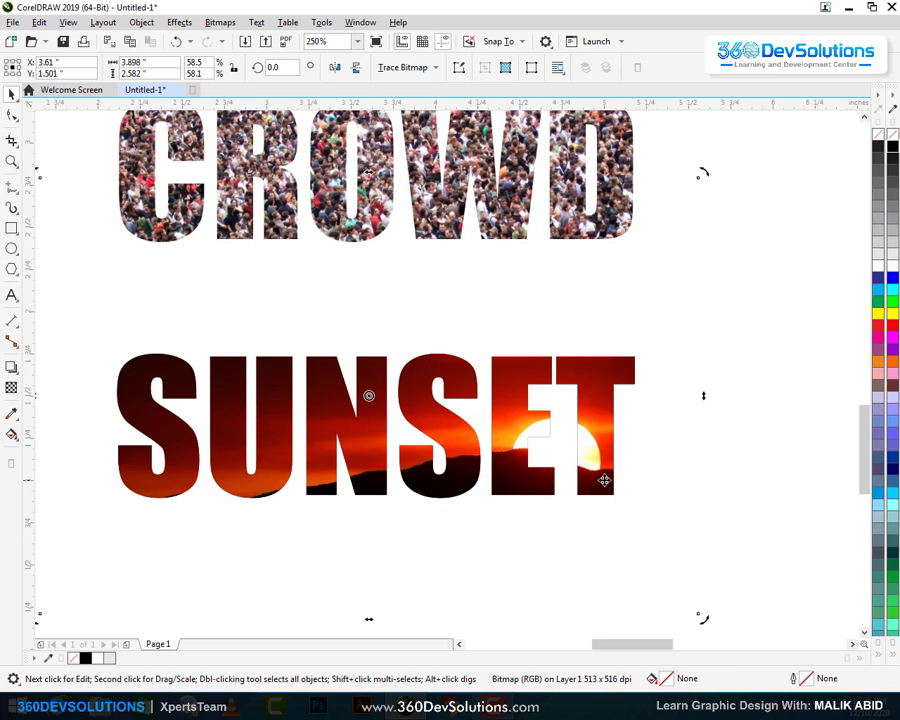
{"action": "left_click", "coordinate": [515, 477]}
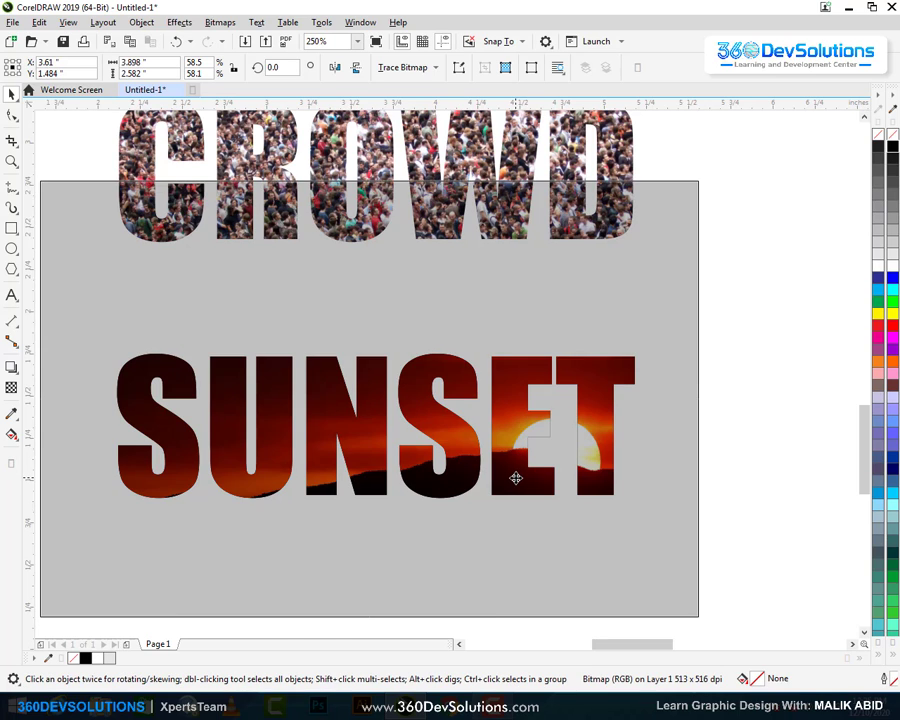
{"action": "left_click_drag", "start_coordinate": [516, 476], "coordinate": [518, 485]}
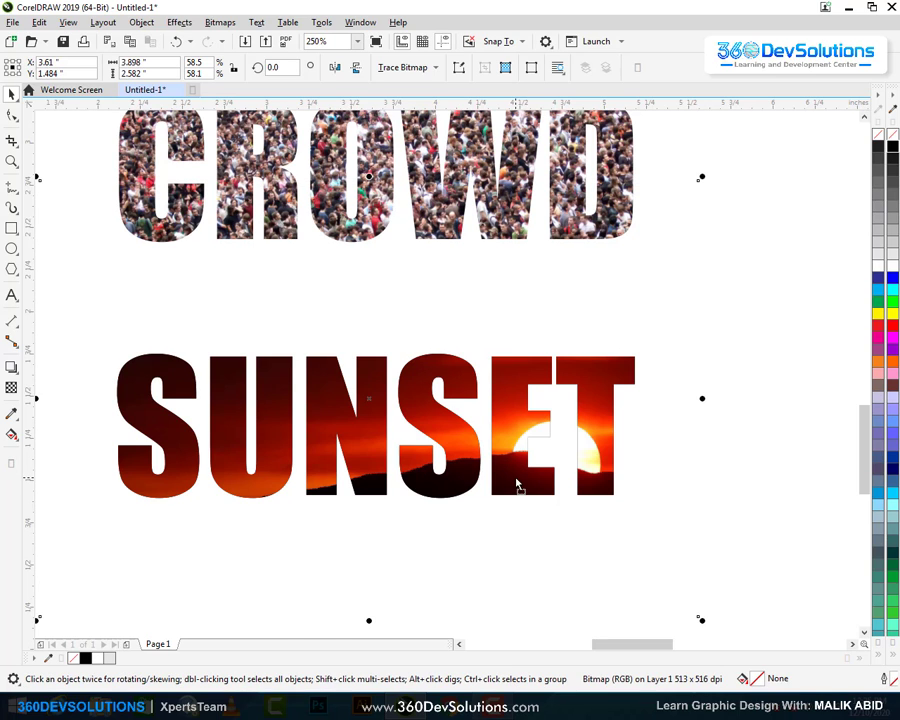
{"action": "left_click", "coordinate": [516, 476]}
{"action": "left_click", "coordinate": [719, 407]}
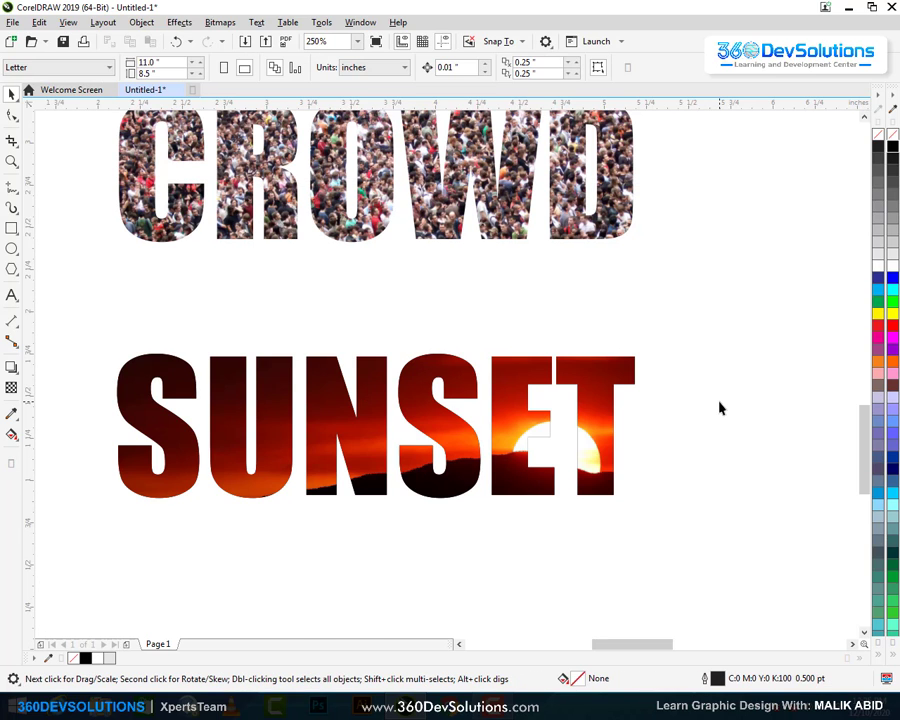
- Fit the whole page in view to review the five picture-filled words beside their source photos
{"action": "scroll", "coordinate": [485, 499], "scroll_direction": "down", "scroll_amount": 5}
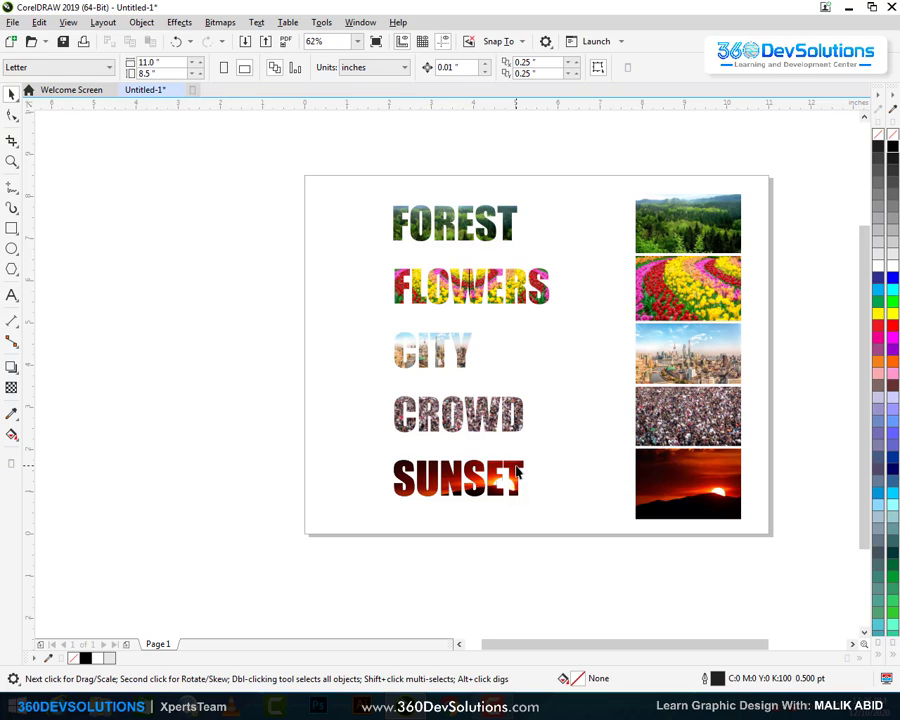
{"action": "key", "text": "z"}
{"action": "key", "text": "shift+F4"}
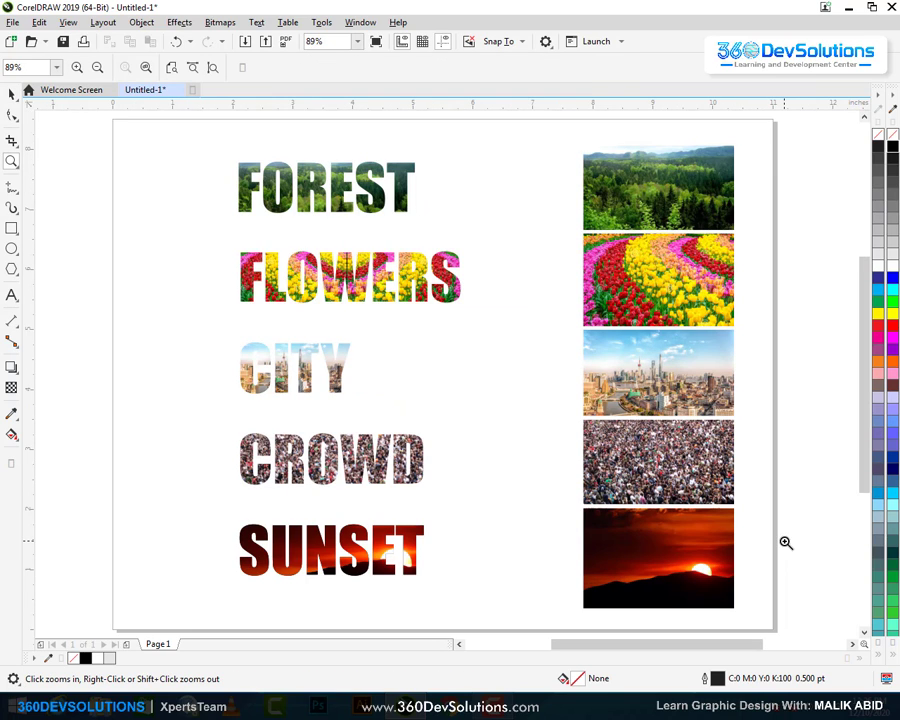